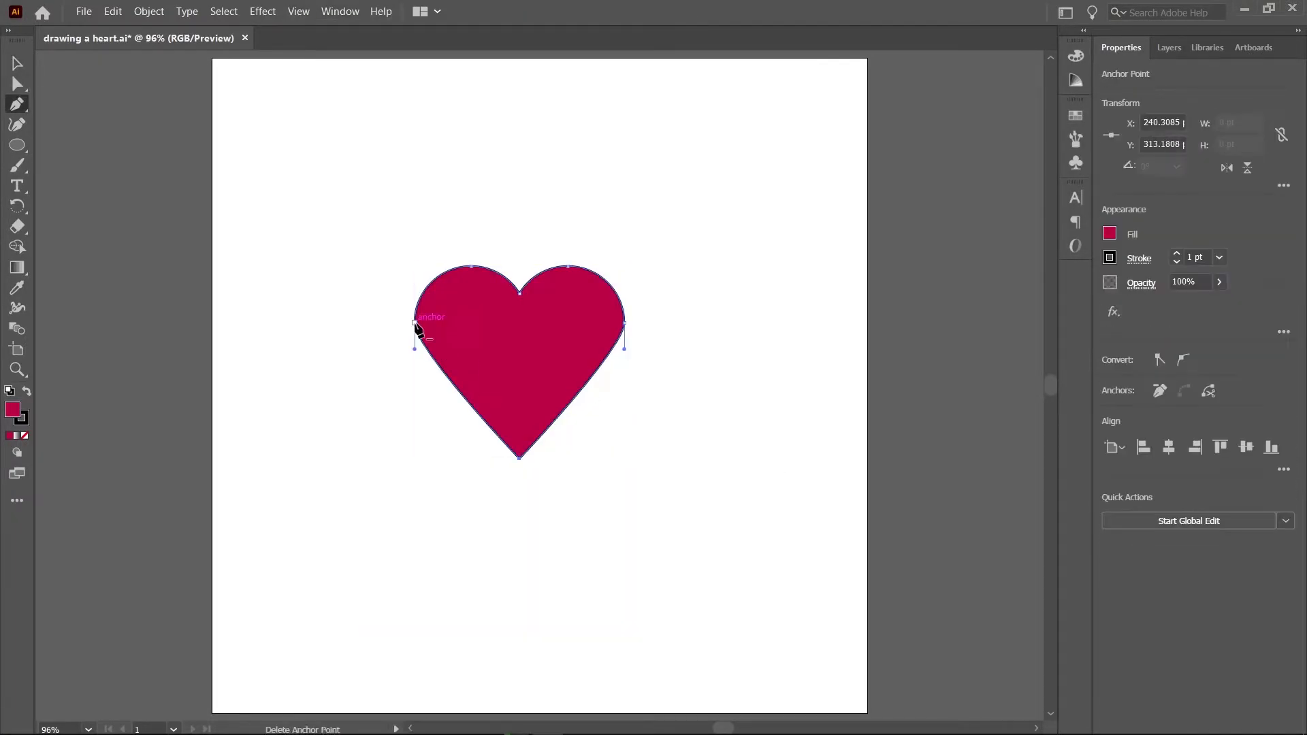
# Drag the heart's left and right side anchor handles, then deselect the heart and half-heart shapes
pyautogui.moveTo(417, 326); pyautogui.dragTo(414, 395)
pyautogui.moveTo(624, 320); pyautogui.dragTo(623, 334)
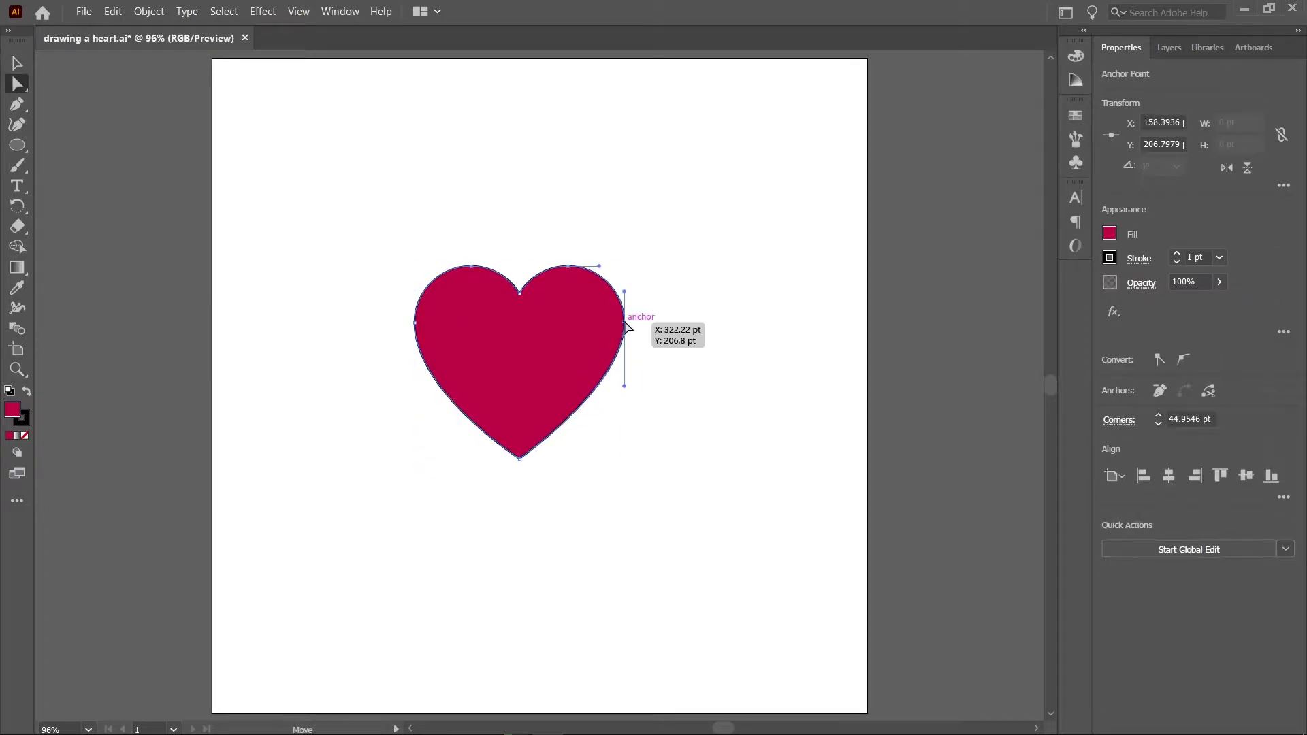
pyautogui.click(768, 254)
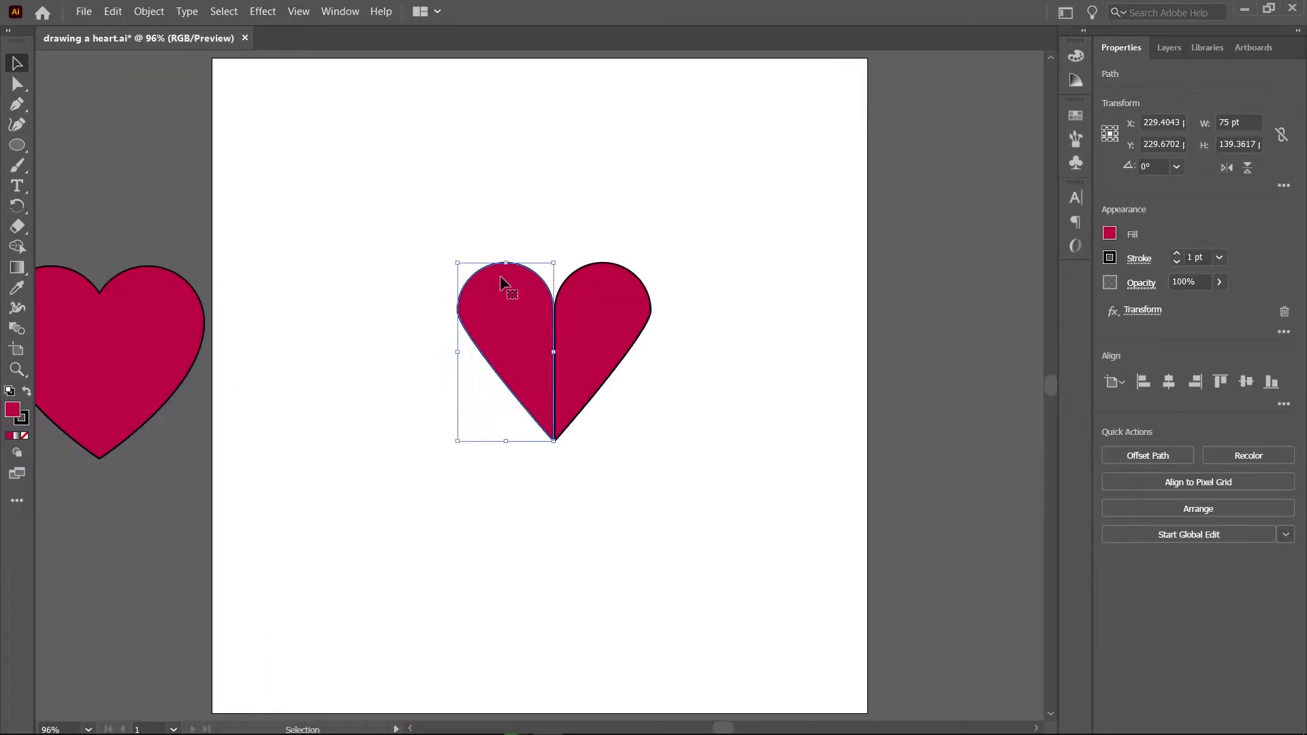
pyautogui.click(636, 358)
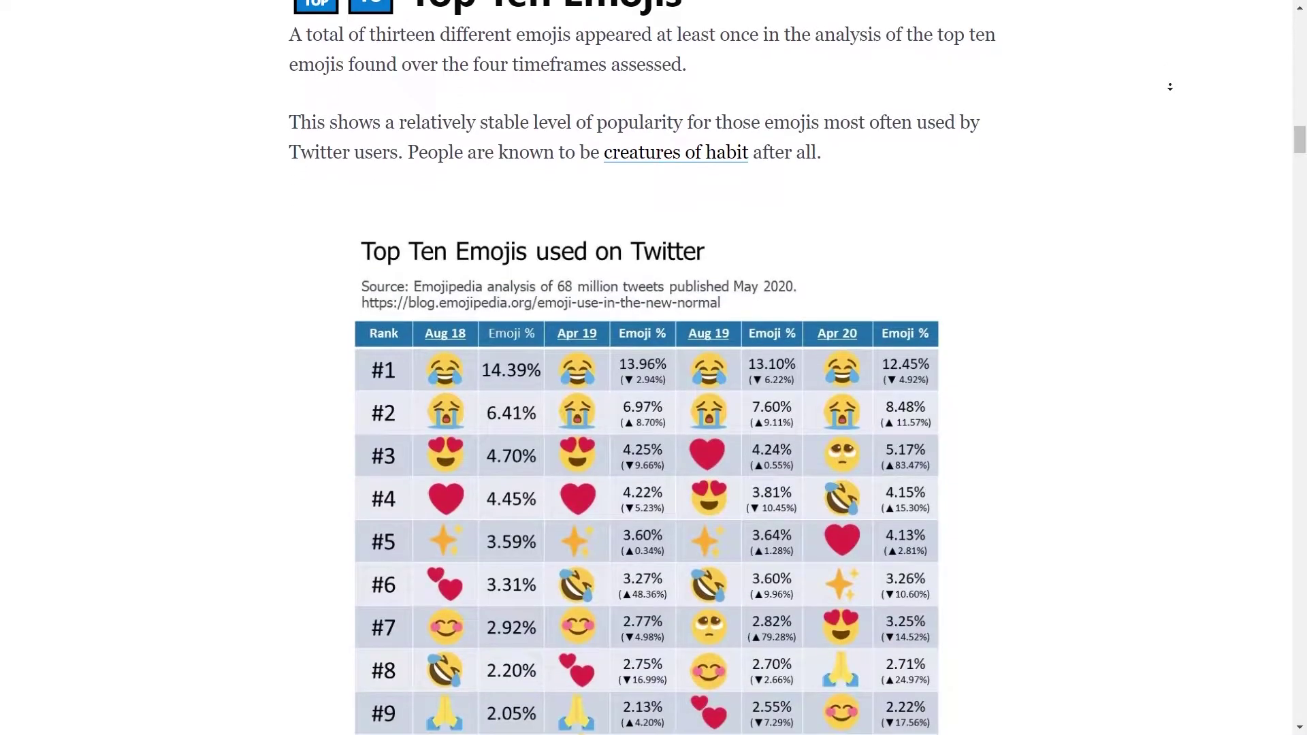
# Scroll the emoji article down past the Twitter table to the ranked list, with Red Heart fifth
pyautogui.scroll(-2, 1170, 86)
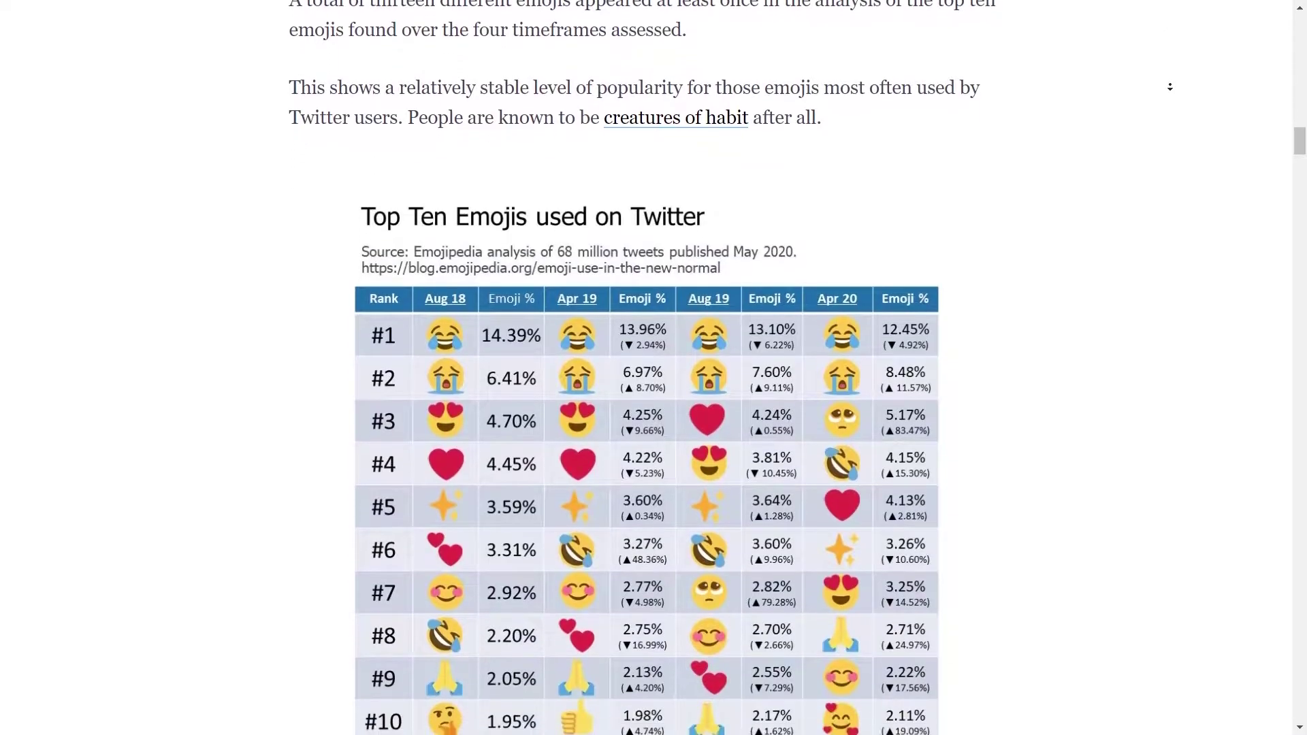
pyautogui.scroll(-2, 1170, 86)
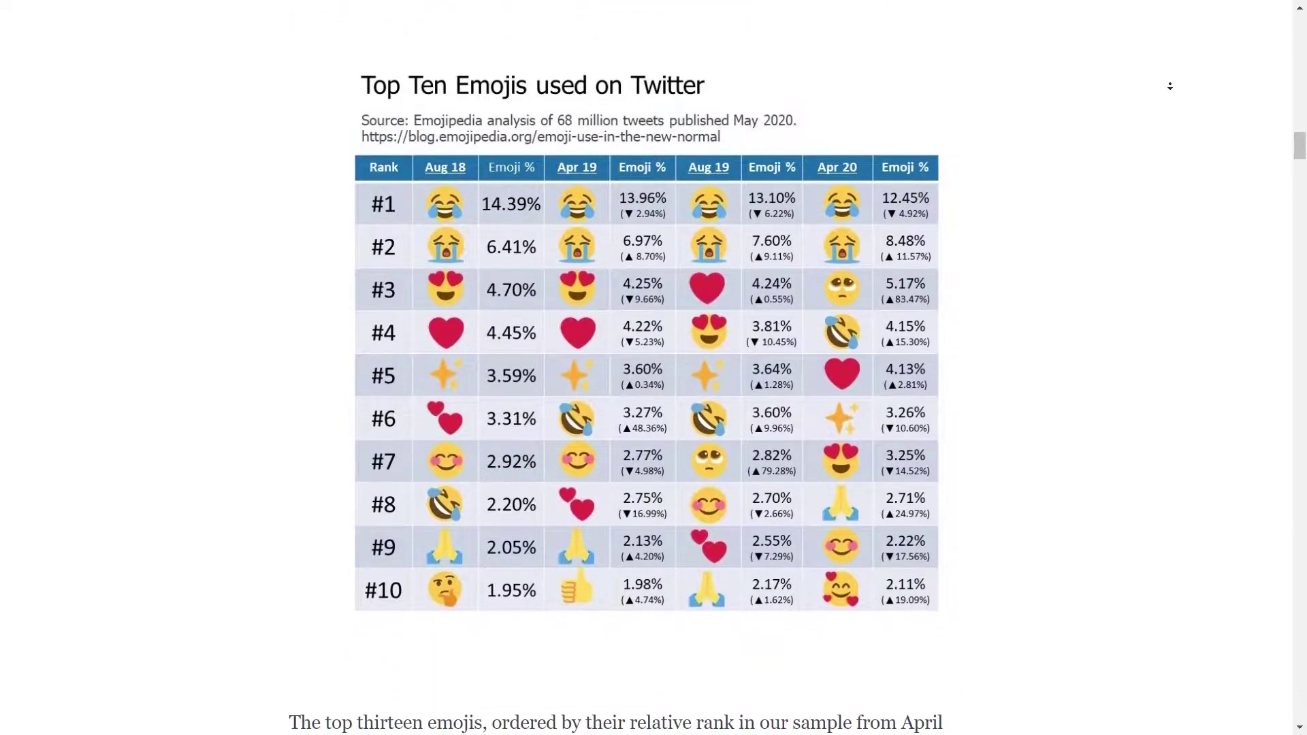
pyautogui.scroll(-2, 1169, 86)
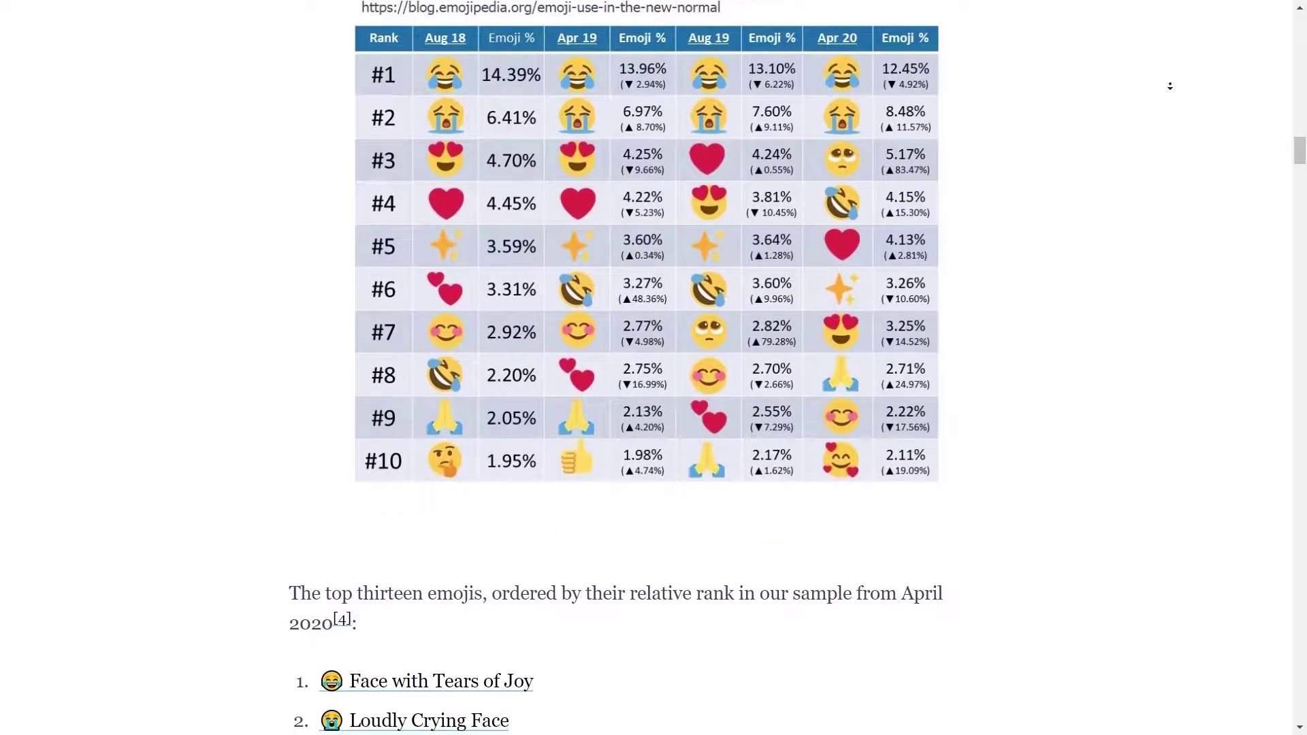
pyautogui.scroll(-2, 1170, 86)
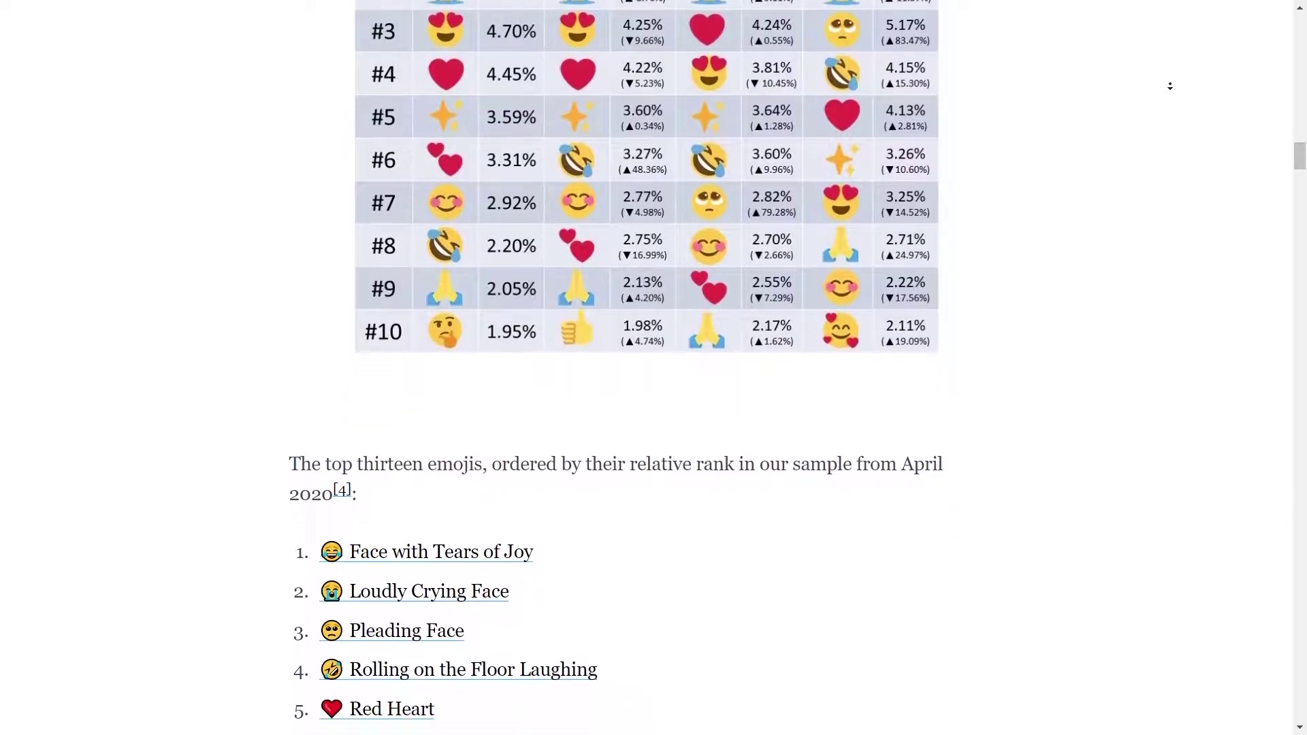
pyautogui.scroll(-2, 1169, 87)
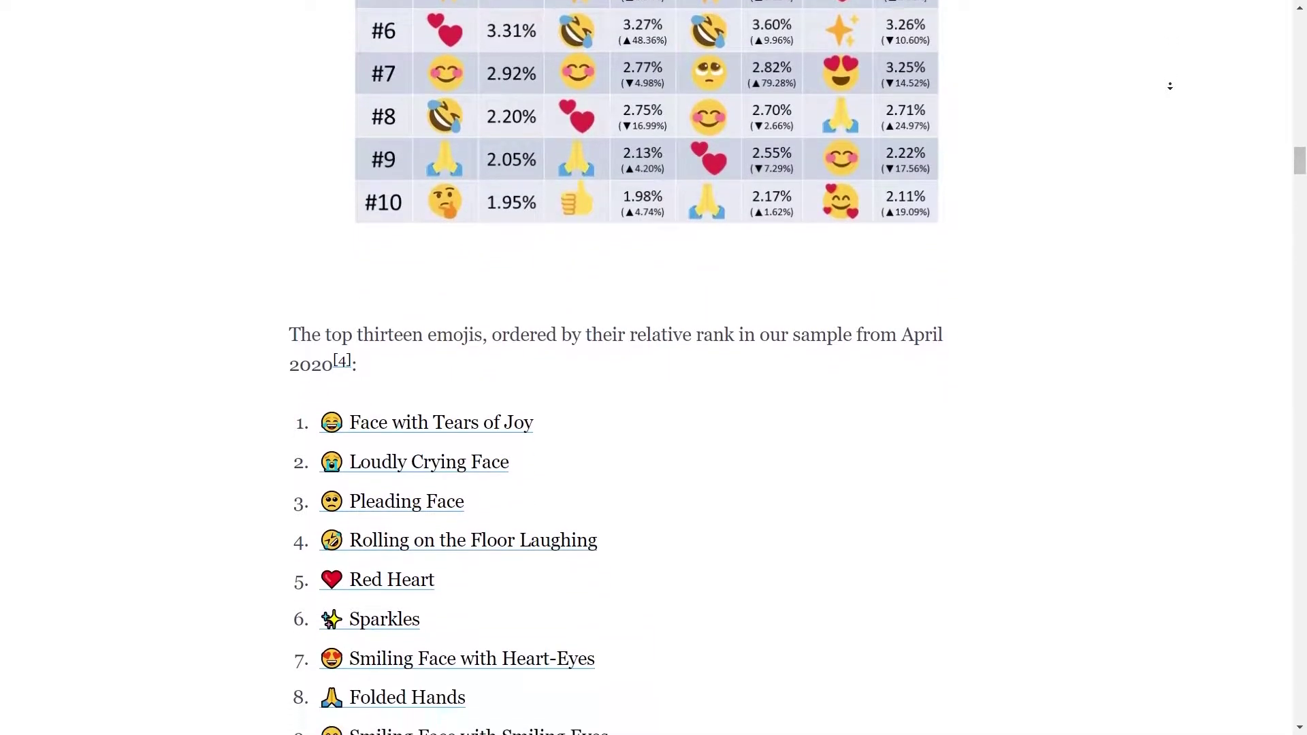
pyautogui.scroll(-2, 1170, 86)
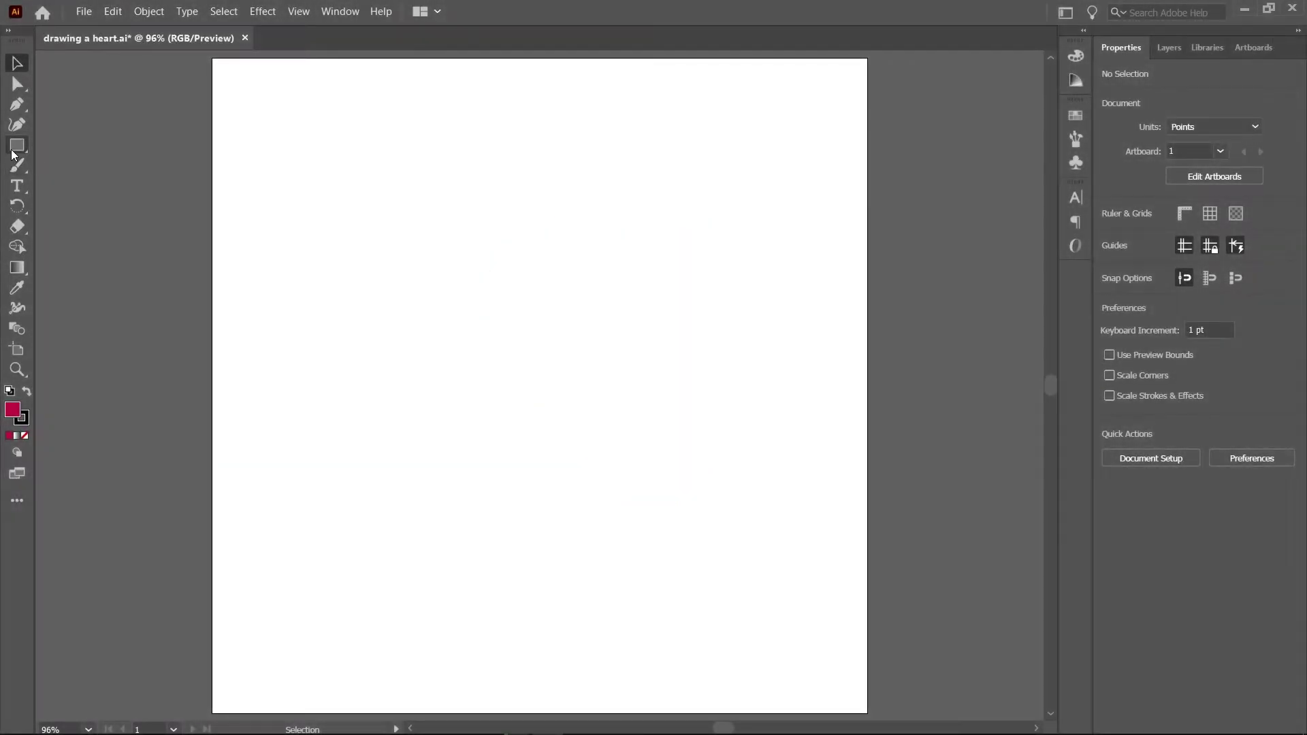
# Draw an 88.2979 pt circle and Alt+Shift-drag a duplicate that just overlaps it on the right
pyautogui.moveTo(17, 144); pyautogui.dragTo(75, 167)
pyautogui.click(75, 166)
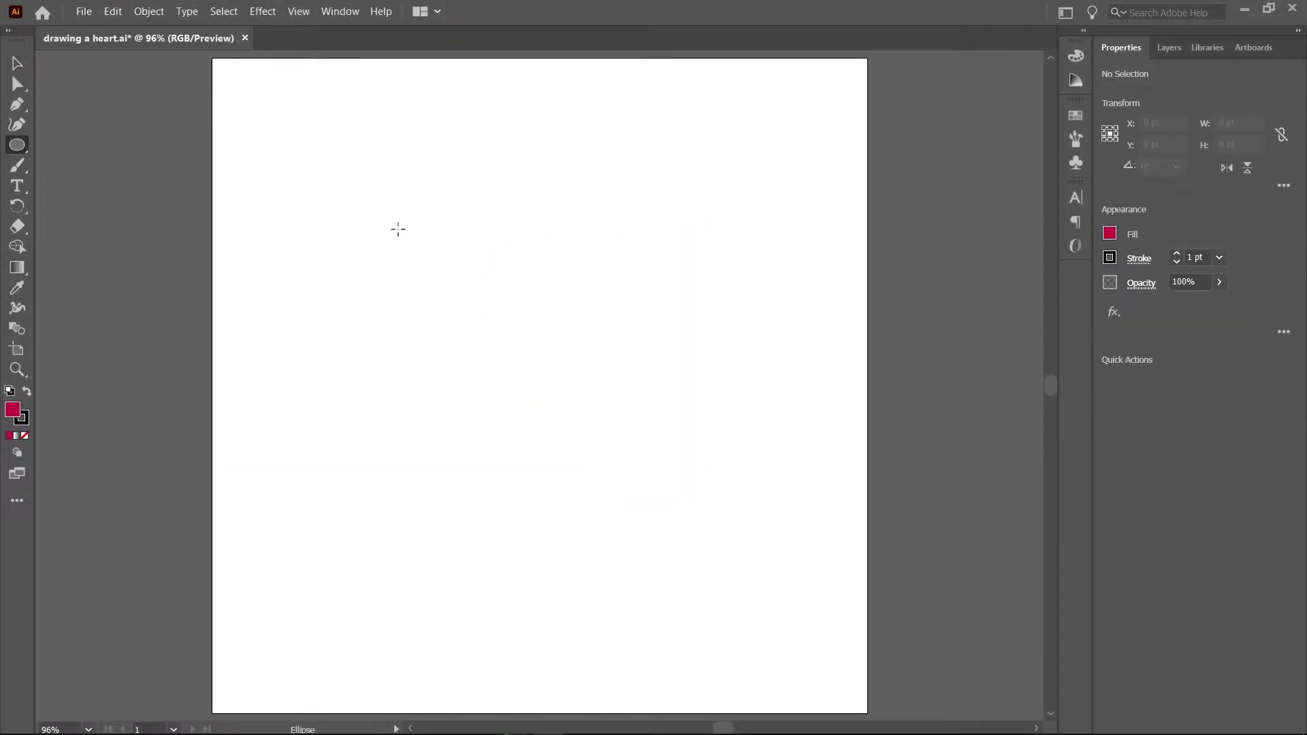
pyautogui.moveTo(412, 265); pyautogui.dragTo(527, 374)
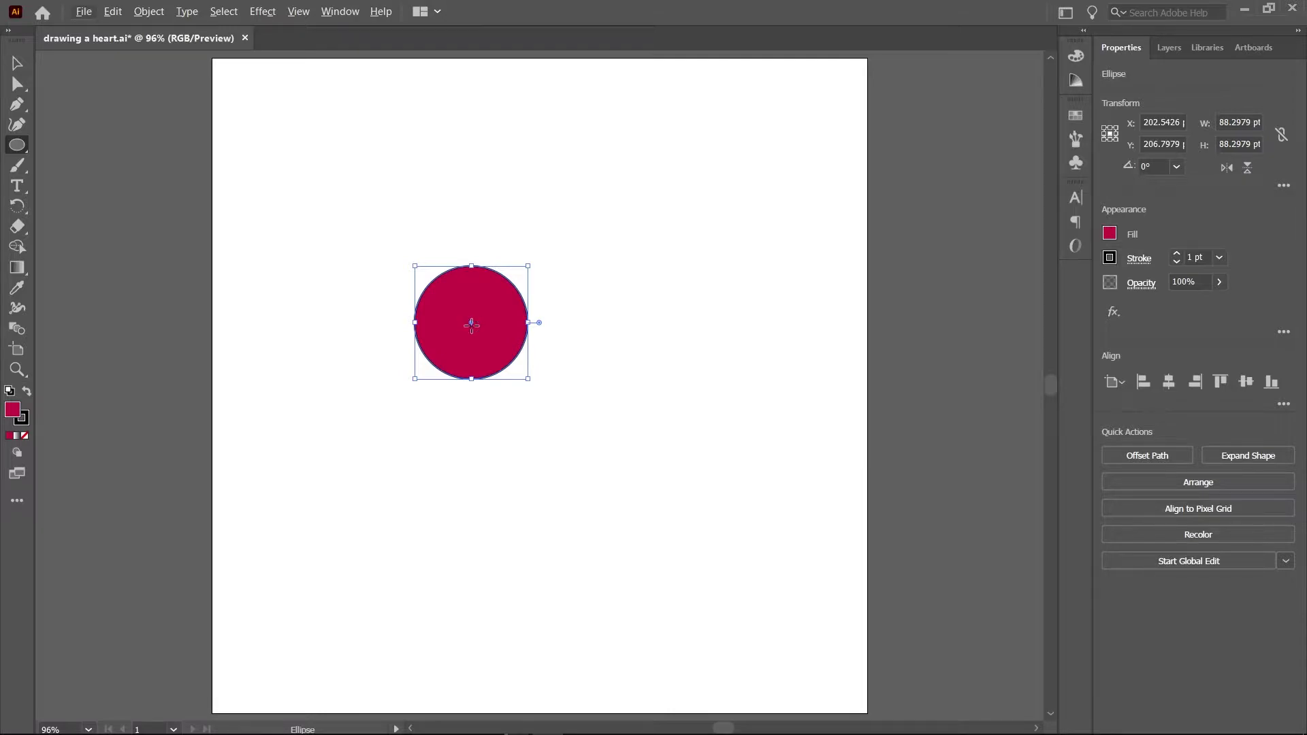
pyautogui.press('v')
pyautogui.moveTo(478, 331); pyautogui.dragTo(571, 324)
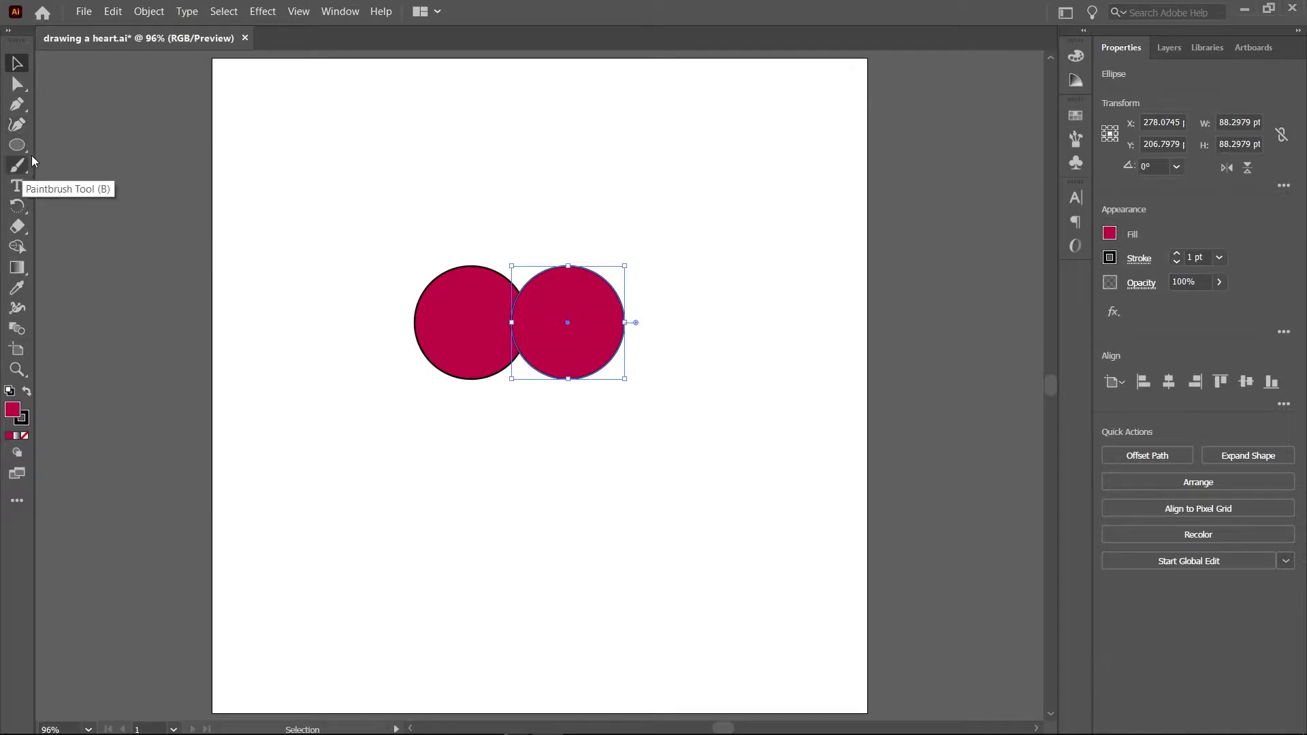
# Pen a closed triangle from the left circle's edge down to a bottom point and up to the right circle's edge
pyautogui.click(17, 104)
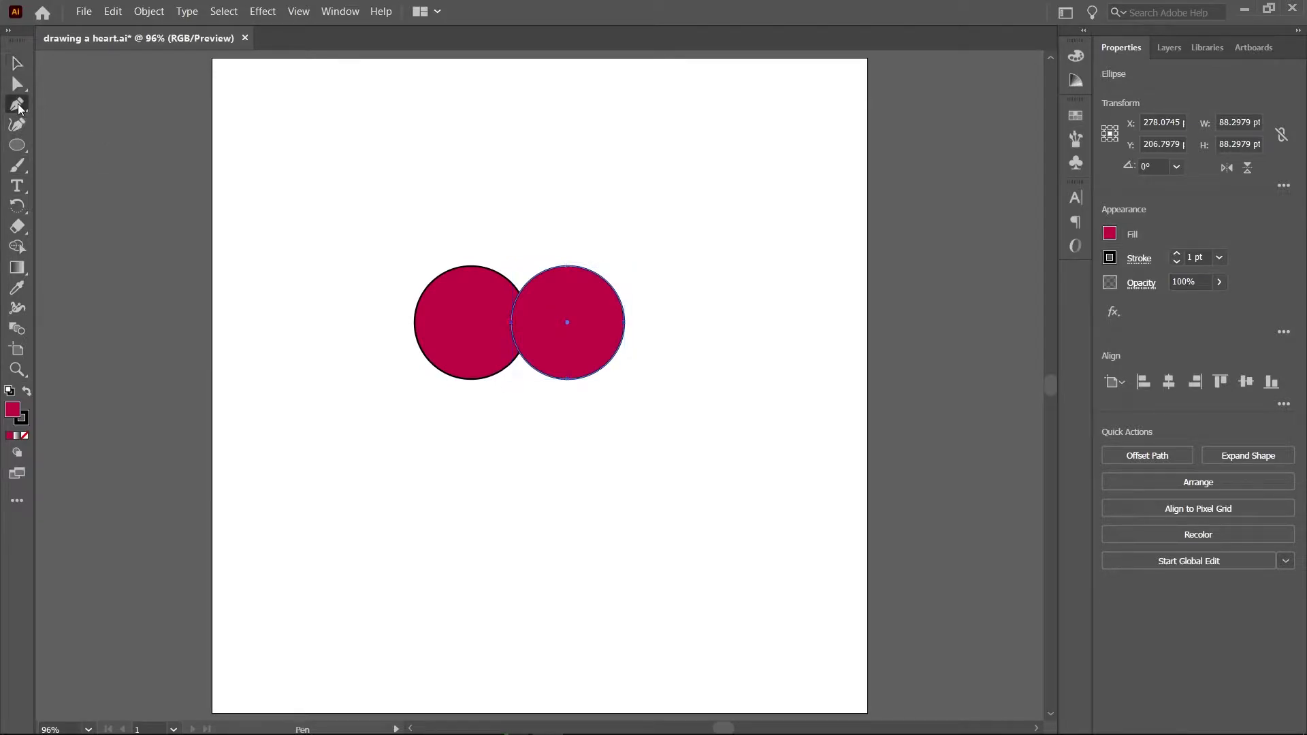
pyautogui.click(414, 323)
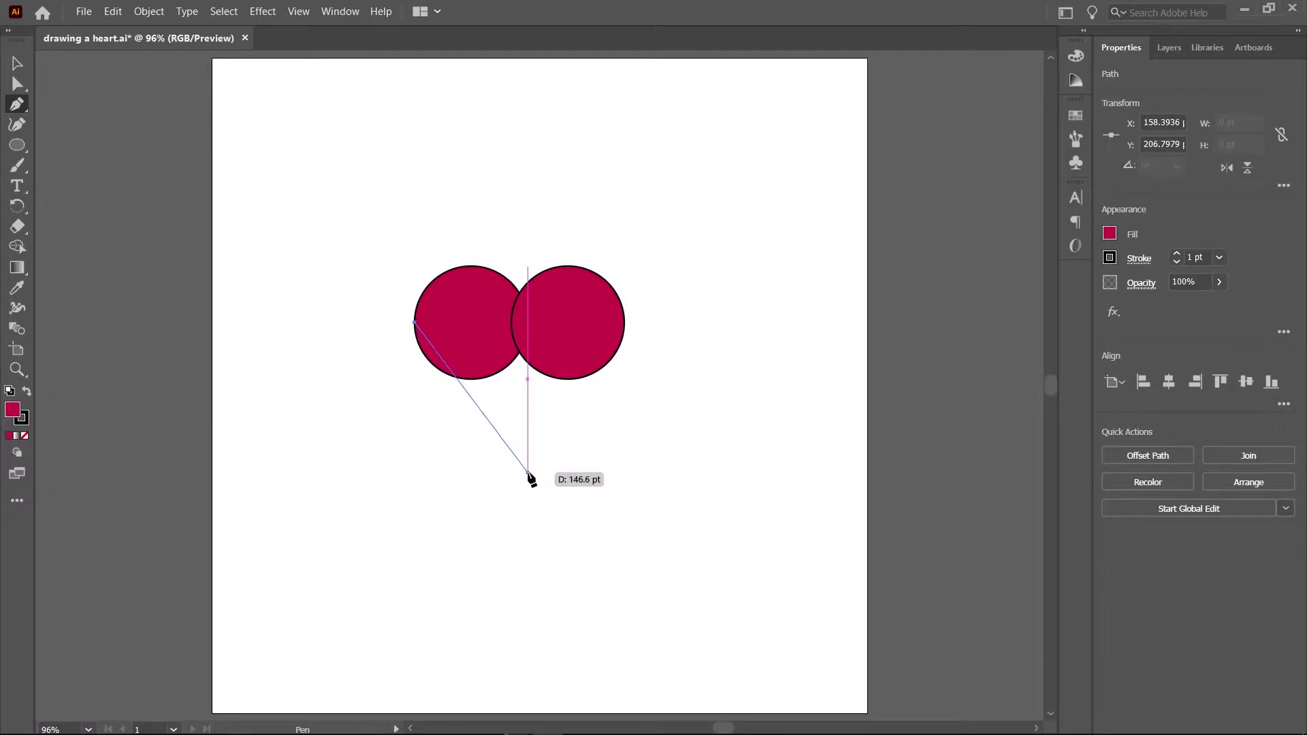
pyautogui.click(527, 454)
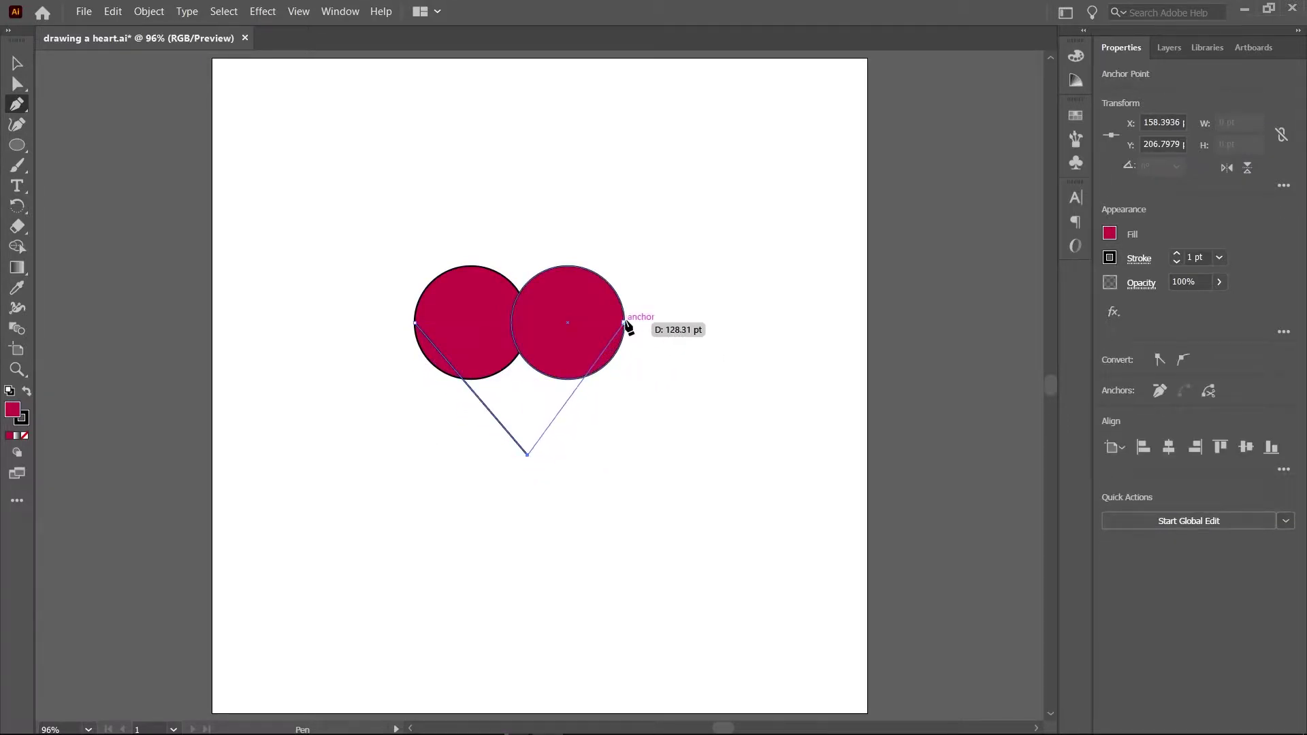
pyautogui.click(624, 323)
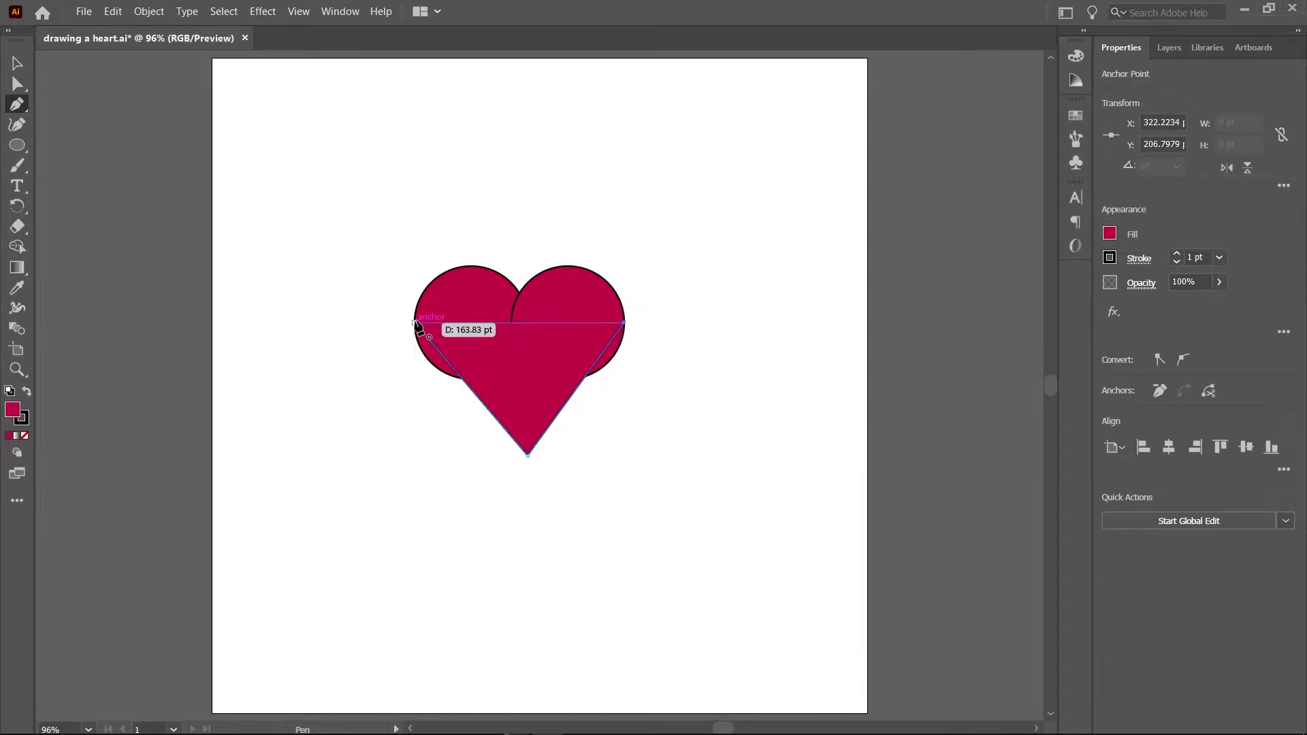
pyautogui.click(414, 324)
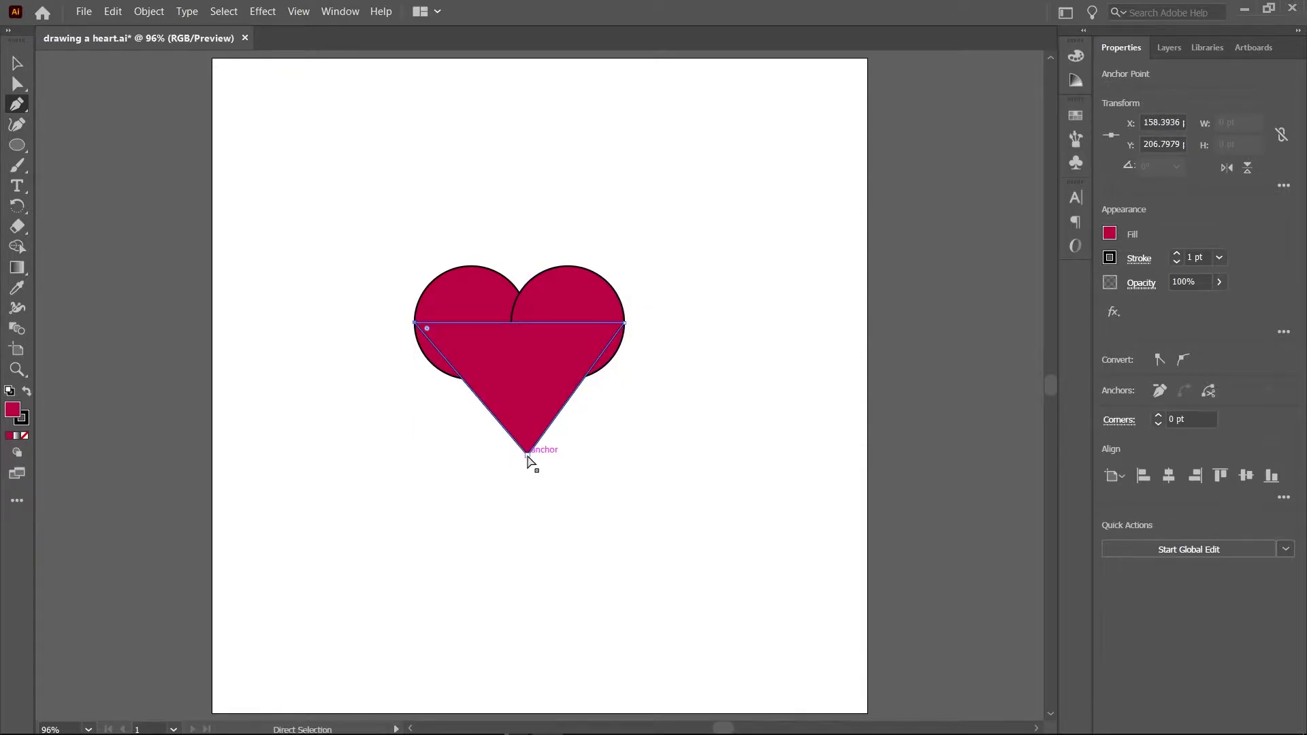
pyautogui.moveTo(529, 457); pyautogui.dragTo(518, 456)
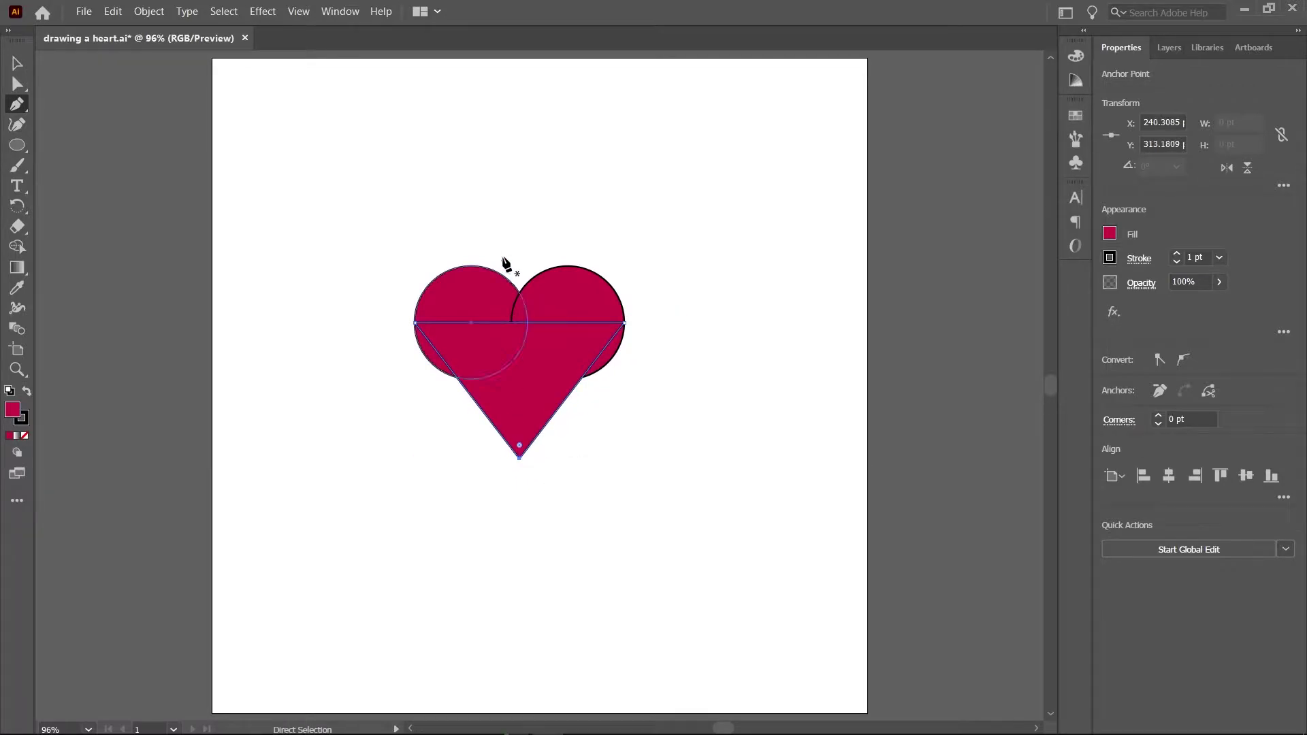
# Turn off smart guides with Ctrl+U
pyautogui.click(300, 12)
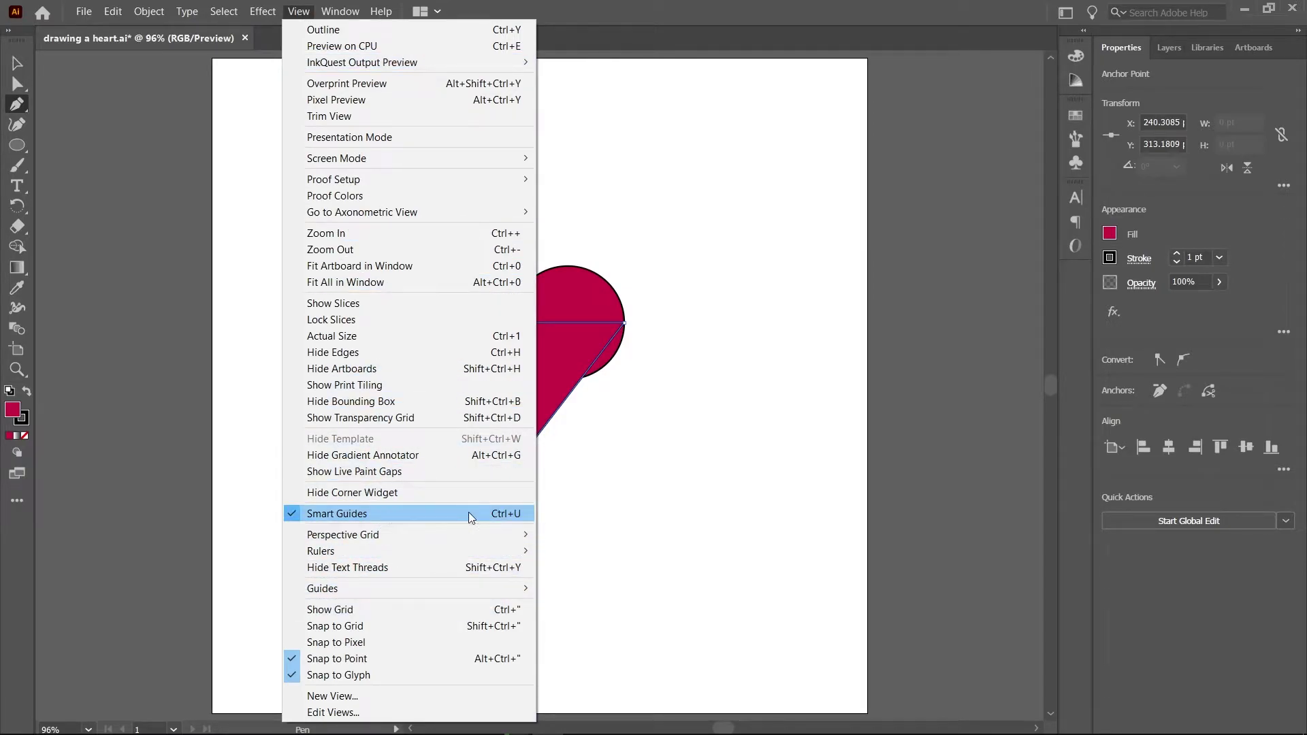
pyautogui.hotkey('ctrl', 'u')
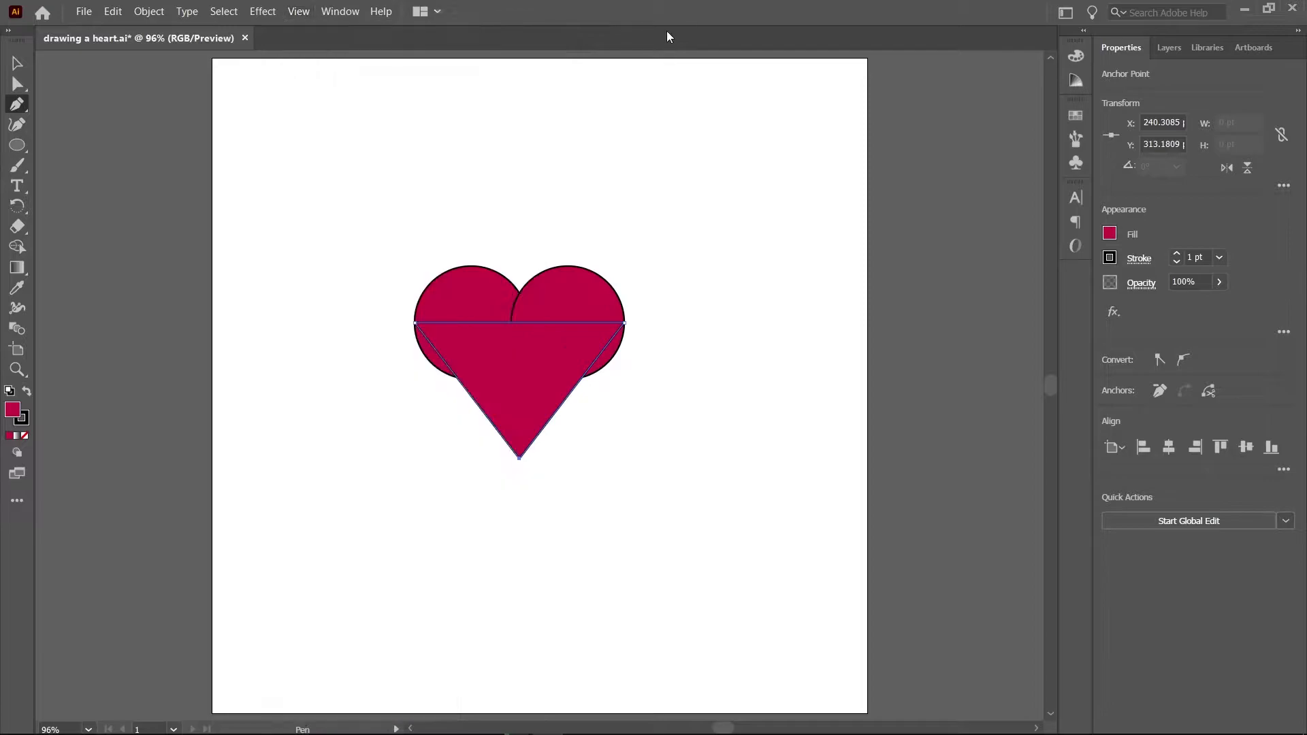
pyautogui.click(15, 66)
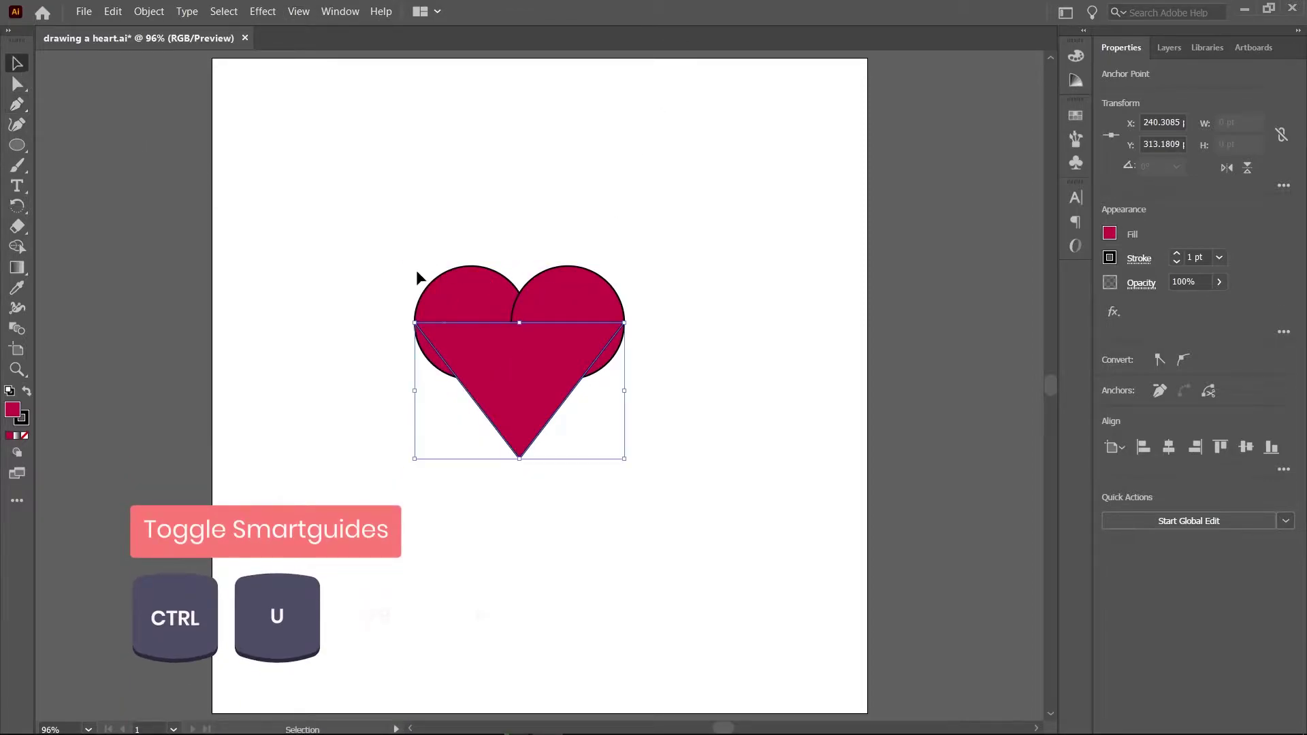
# Unite both circles and the triangle with Pathfinder, then reselect the merged heart
pyautogui.moveTo(379, 236); pyautogui.dragTo(623, 426)
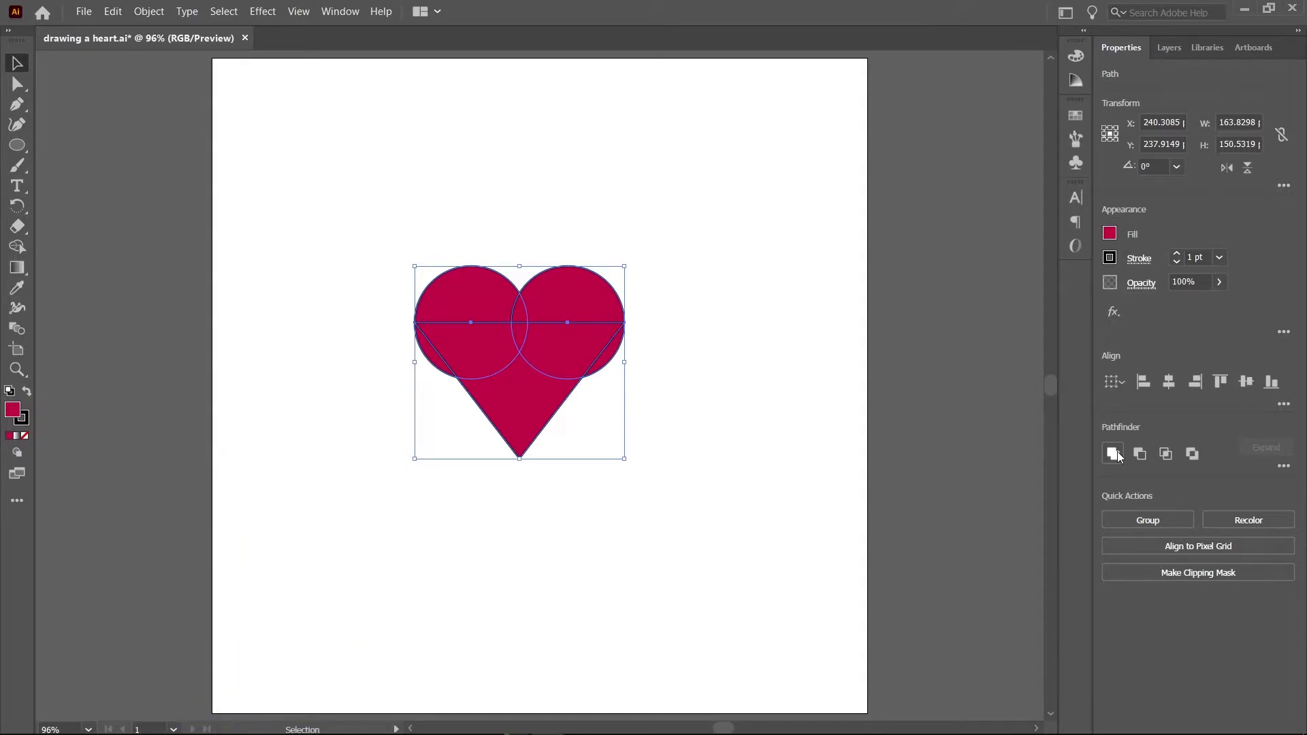
pyautogui.click(1114, 455)
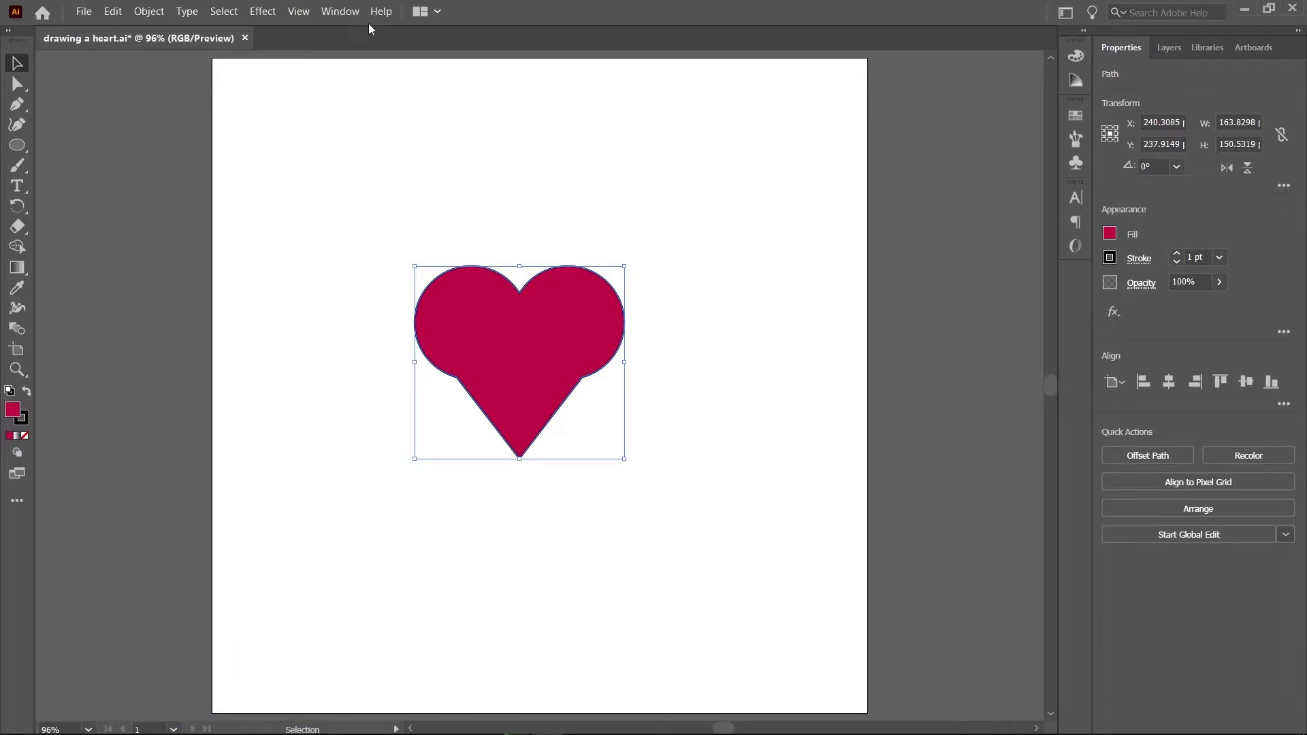
pyautogui.click(340, 11)
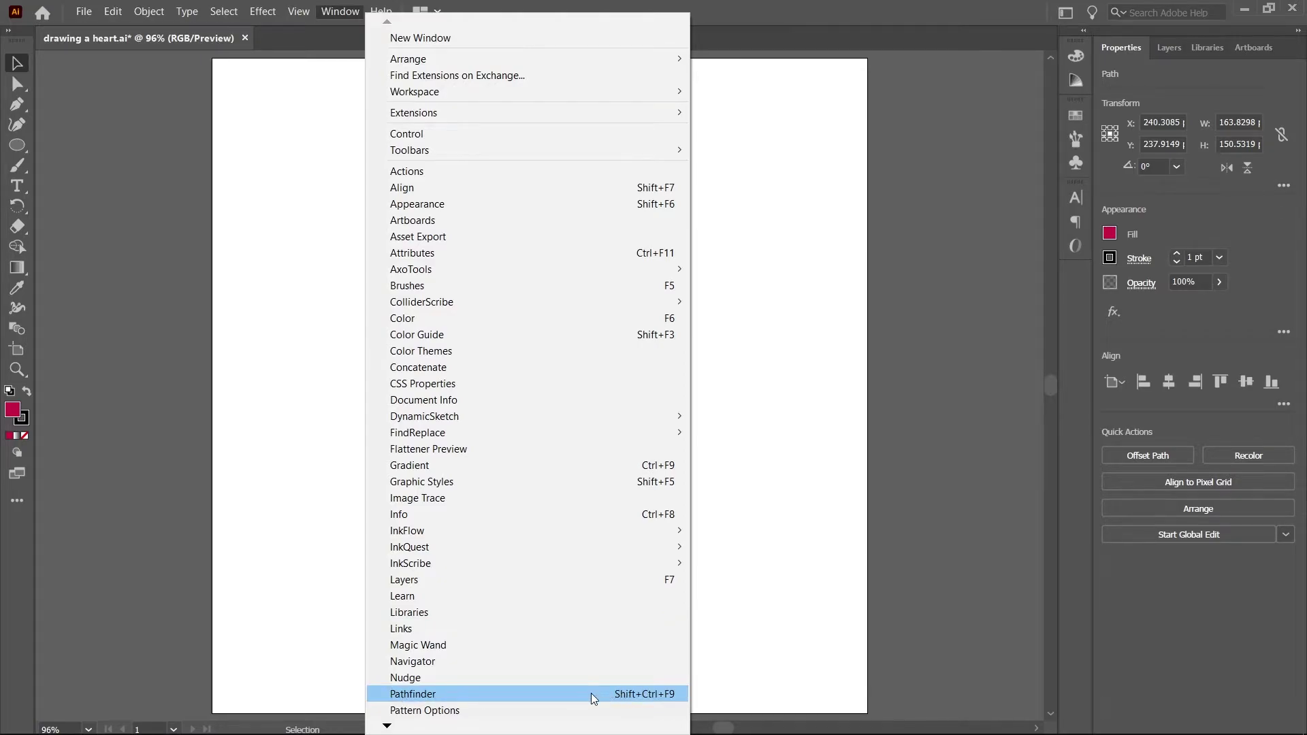
pyautogui.click(780, 473)
pyautogui.click(436, 302)
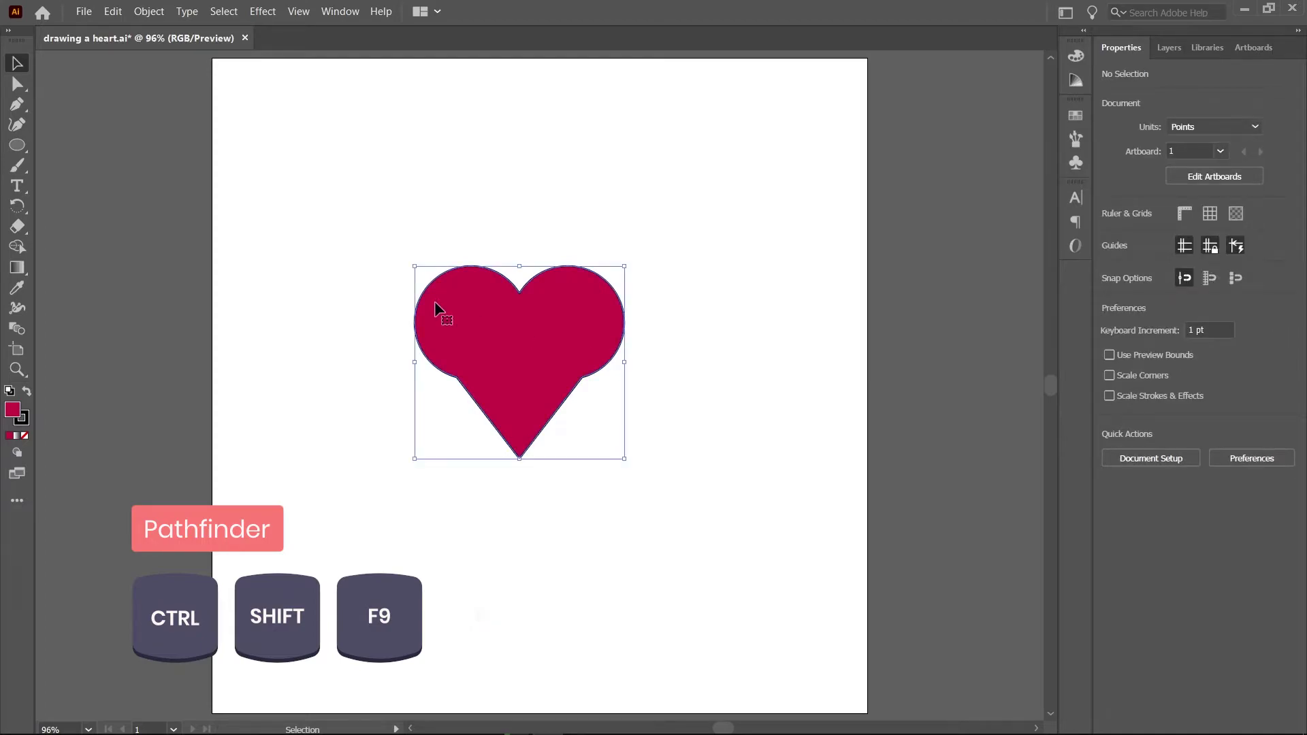
pyautogui.press('p')
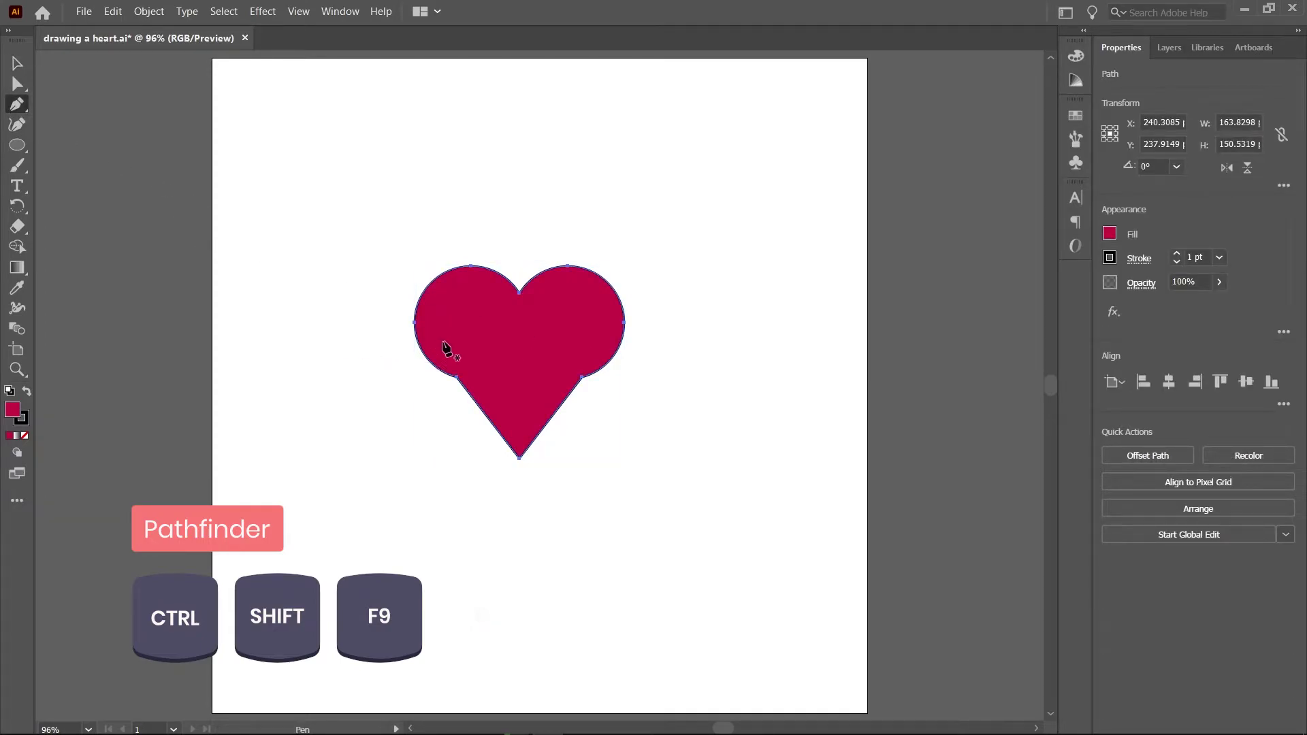
# Delete the heart's lower-left and lower-right anchor points with the Pen tool
pyautogui.click(454, 376)
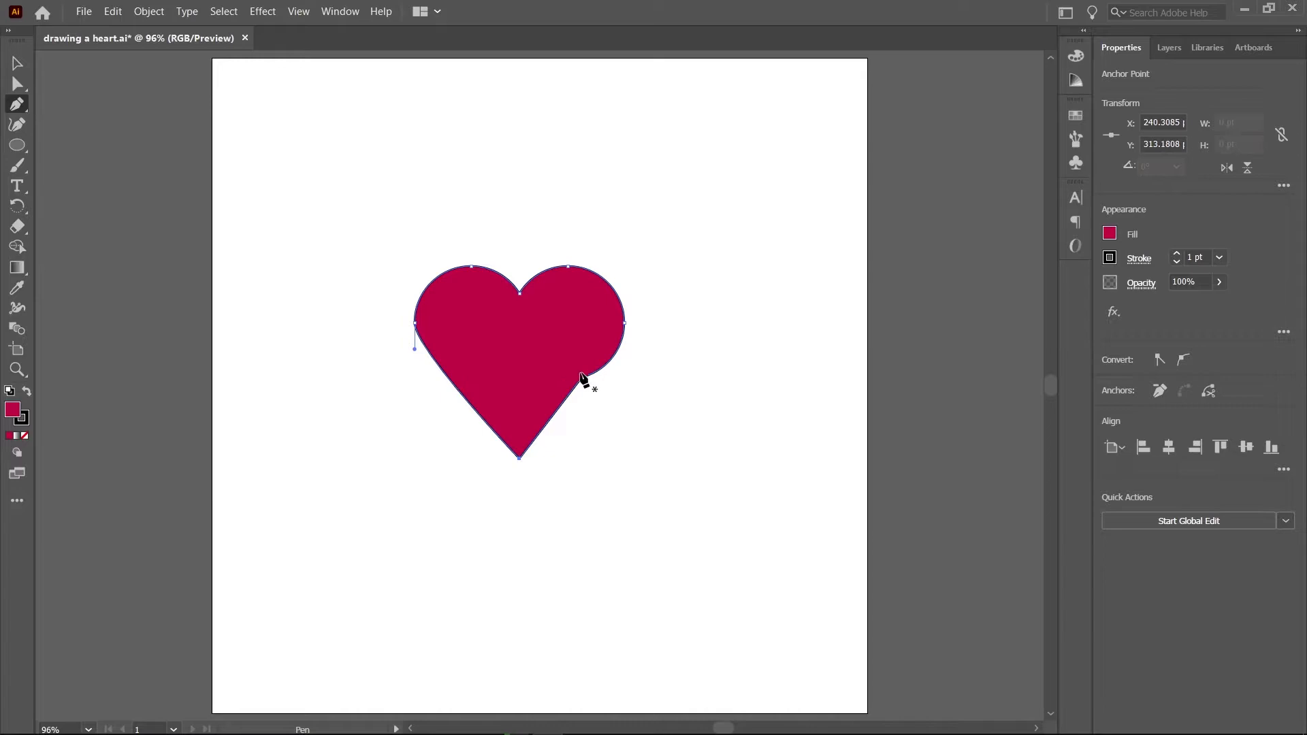
pyautogui.click(582, 378)
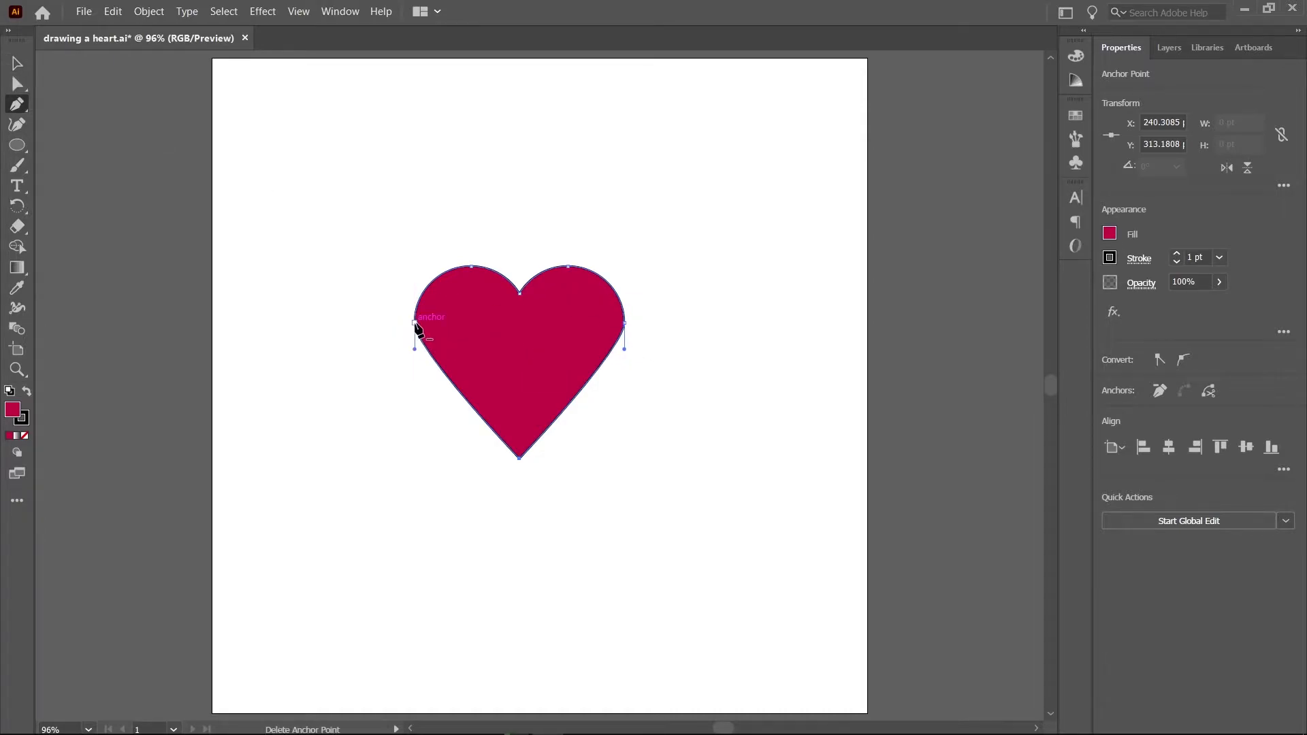
pyautogui.click(16, 63)
pyautogui.click(237, 239)
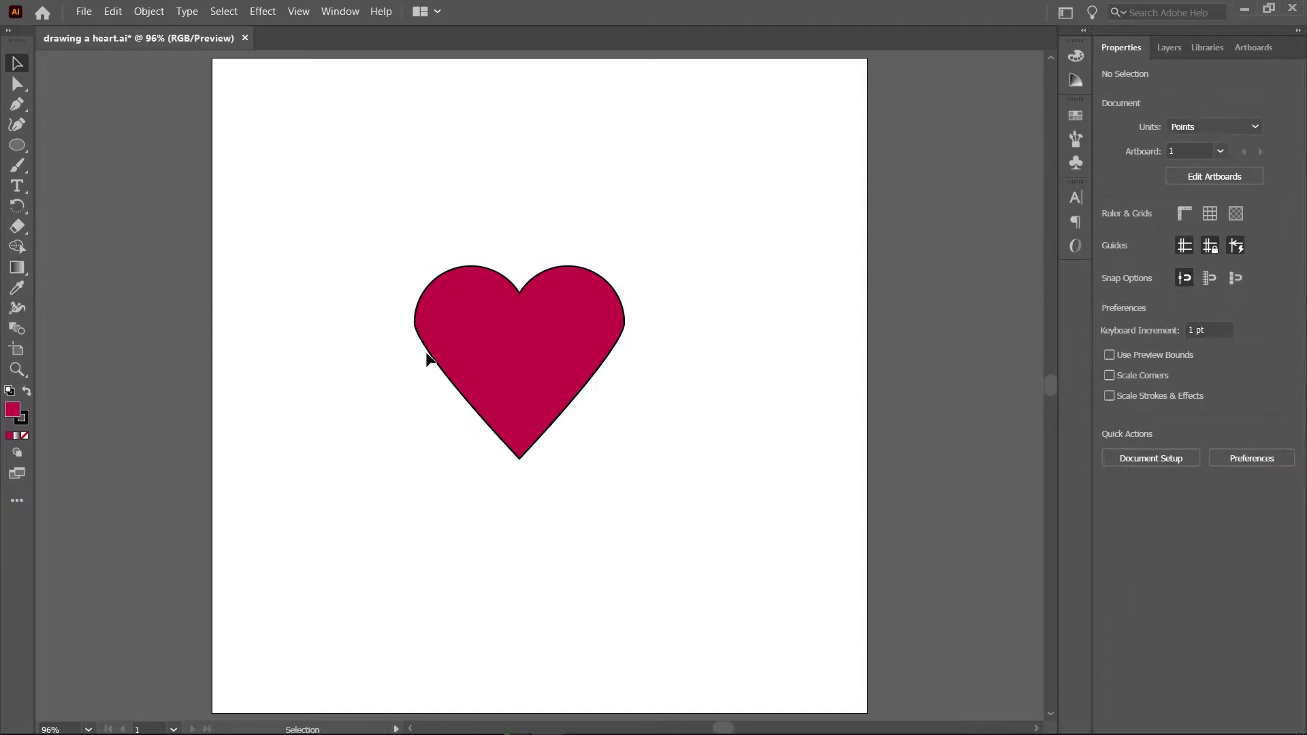
pyautogui.click(18, 84)
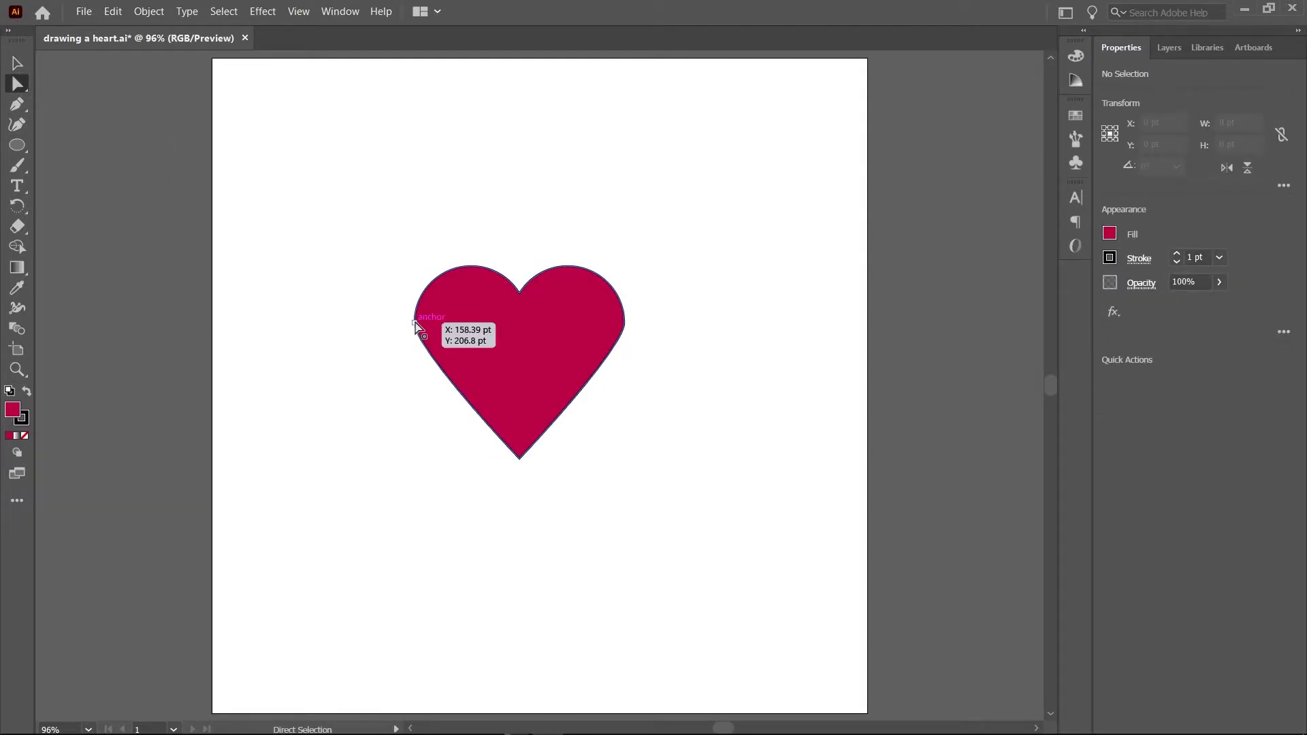
# Lengthen the left side anchor's lower handle by dragging it downward
pyautogui.click(416, 323)
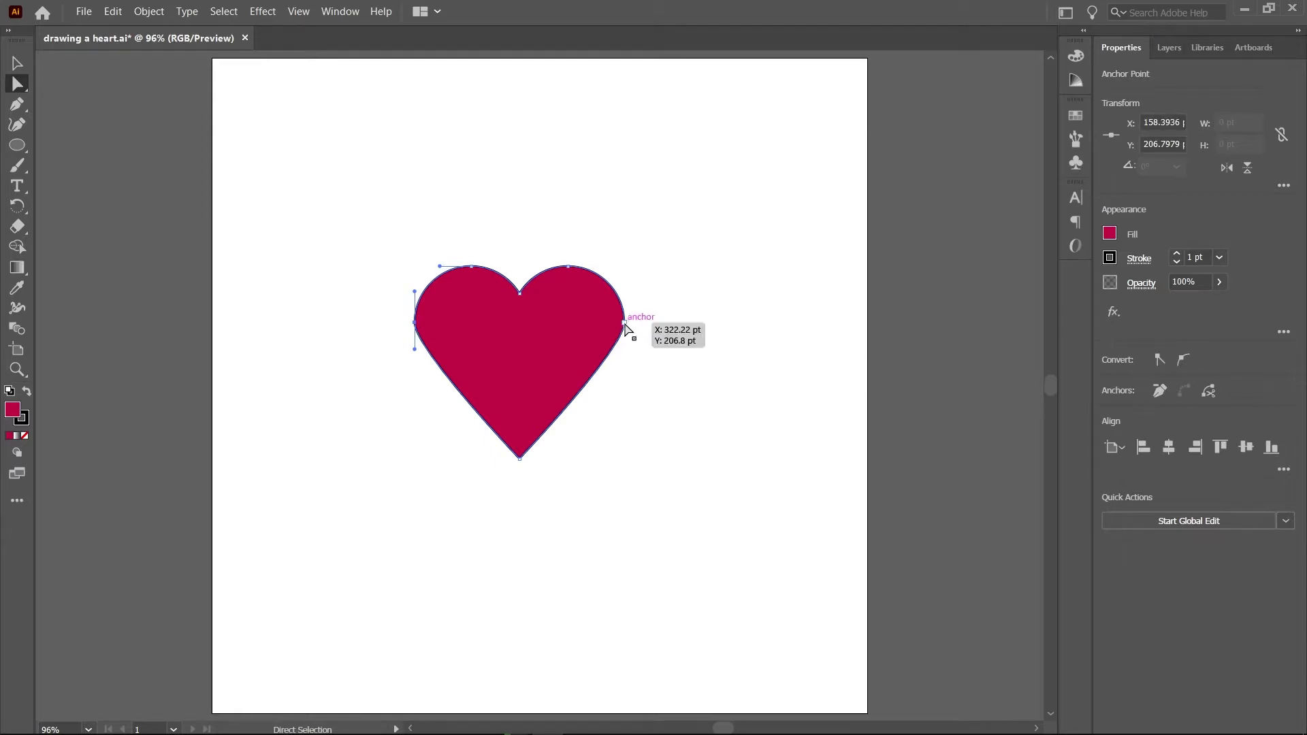
pyautogui.moveTo(365, 304); pyautogui.dragTo(672, 349)
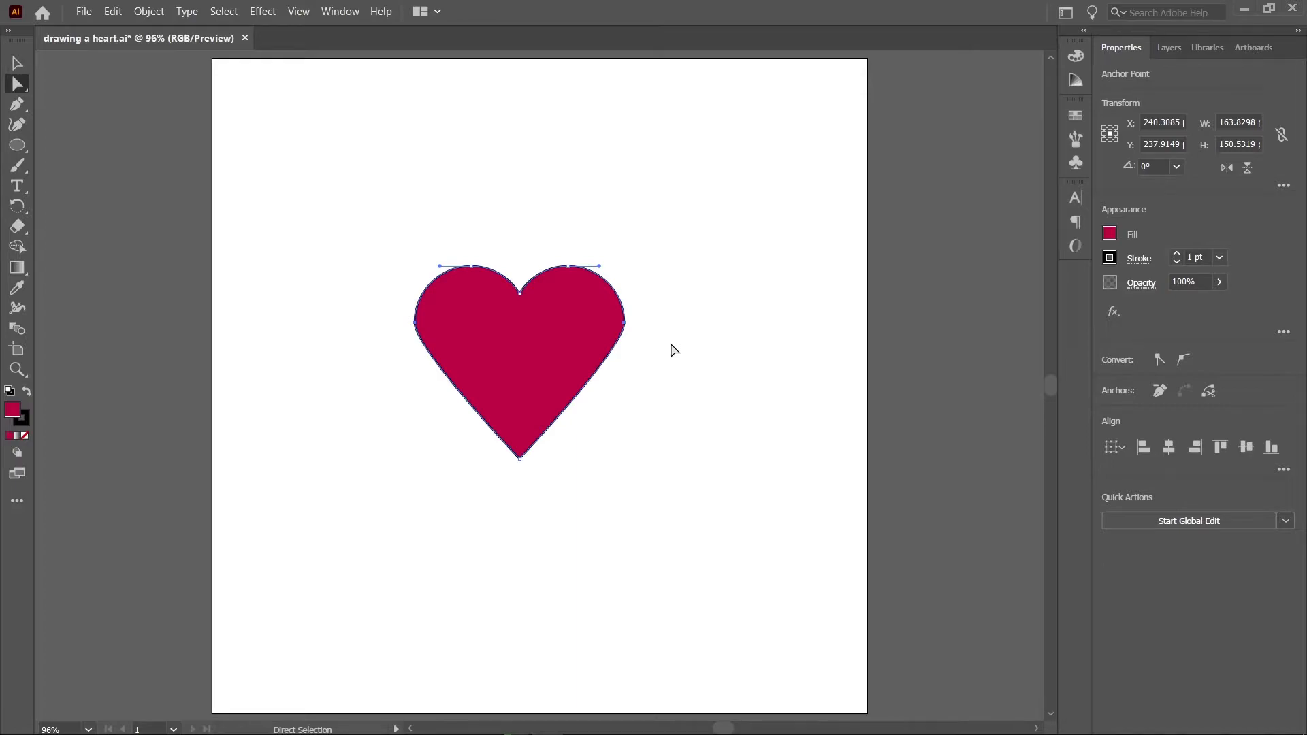
pyautogui.click(415, 322)
pyautogui.moveTo(415, 326); pyautogui.dragTo(414, 391)
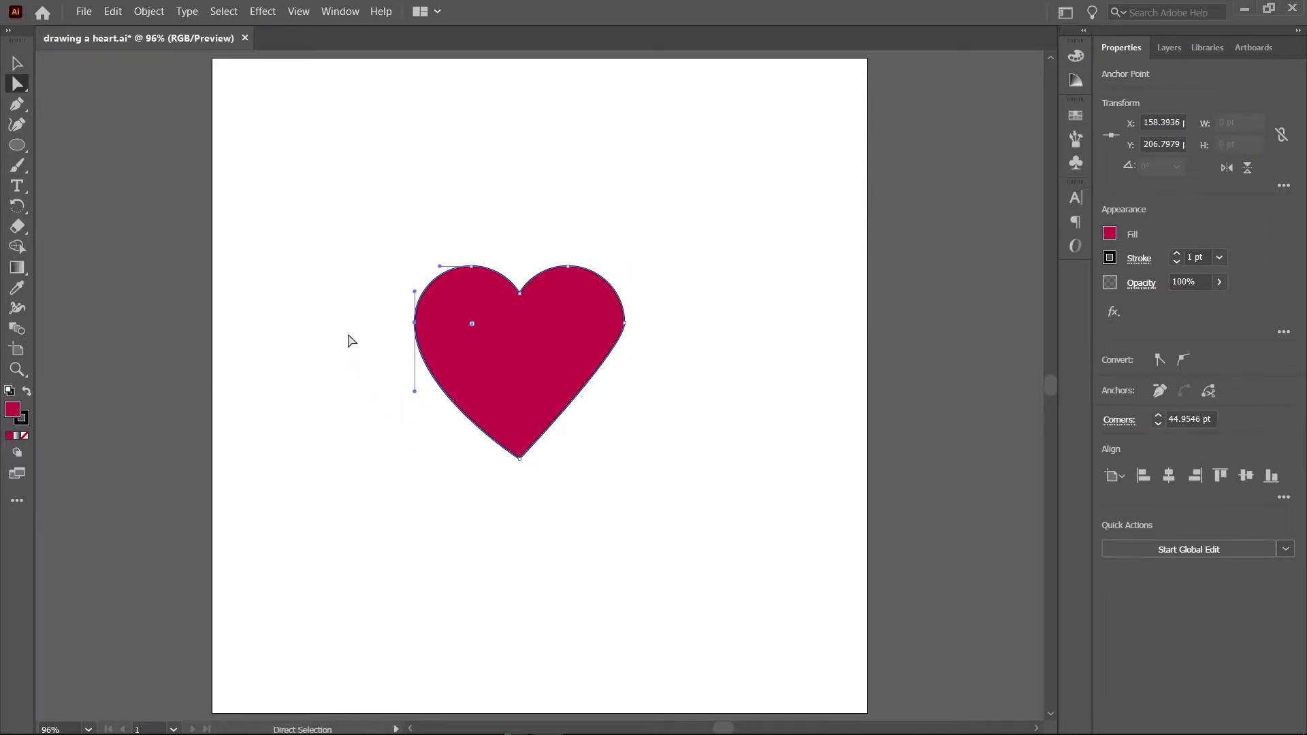
# Pull the right side anchor's lower handle straight down and compare it with the left handle
pyautogui.click(625, 326)
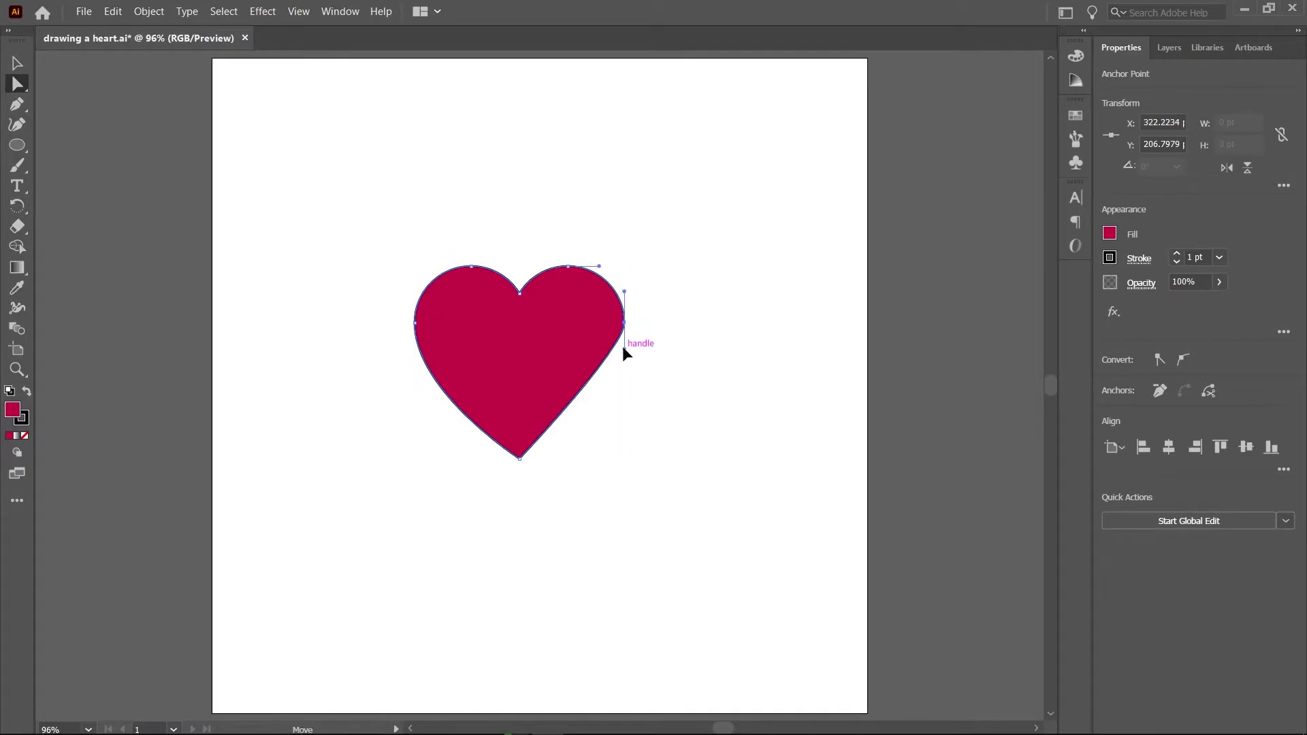
pyautogui.moveTo(623, 346); pyautogui.dragTo(624, 386)
pyautogui.click(674, 395)
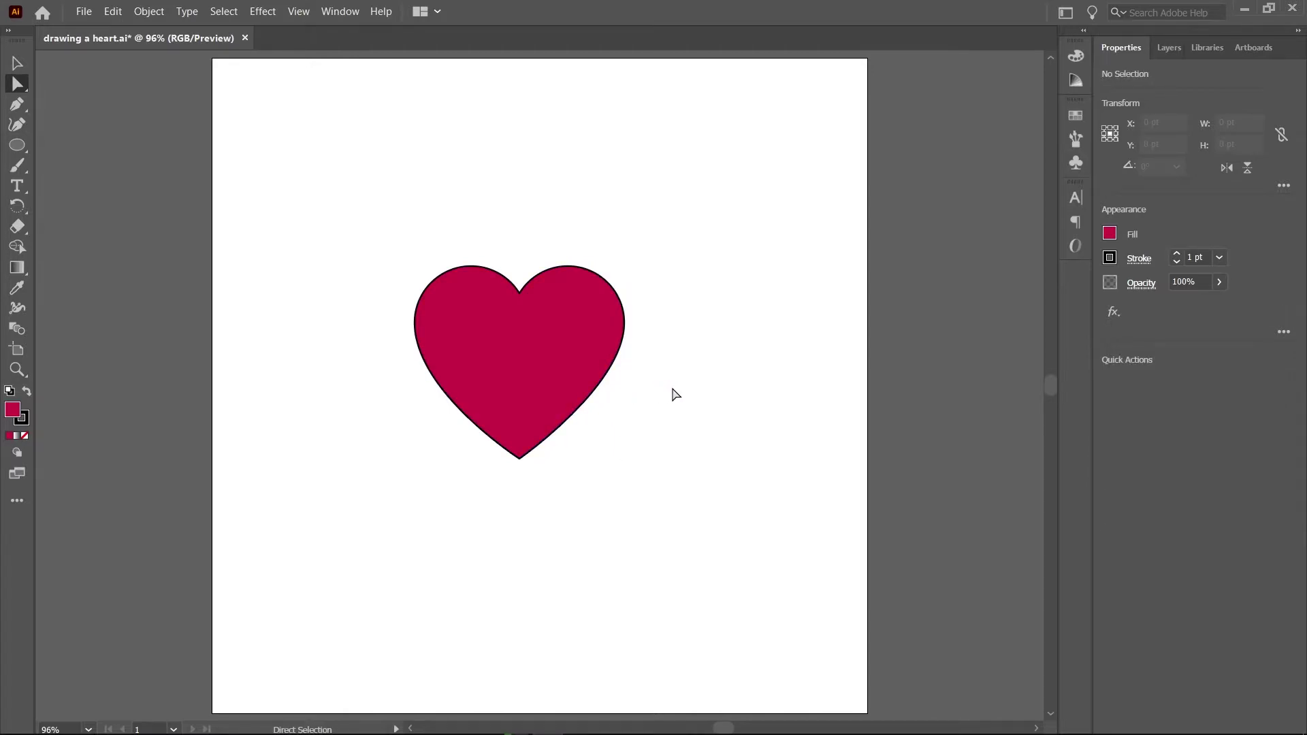
pyautogui.click(625, 324)
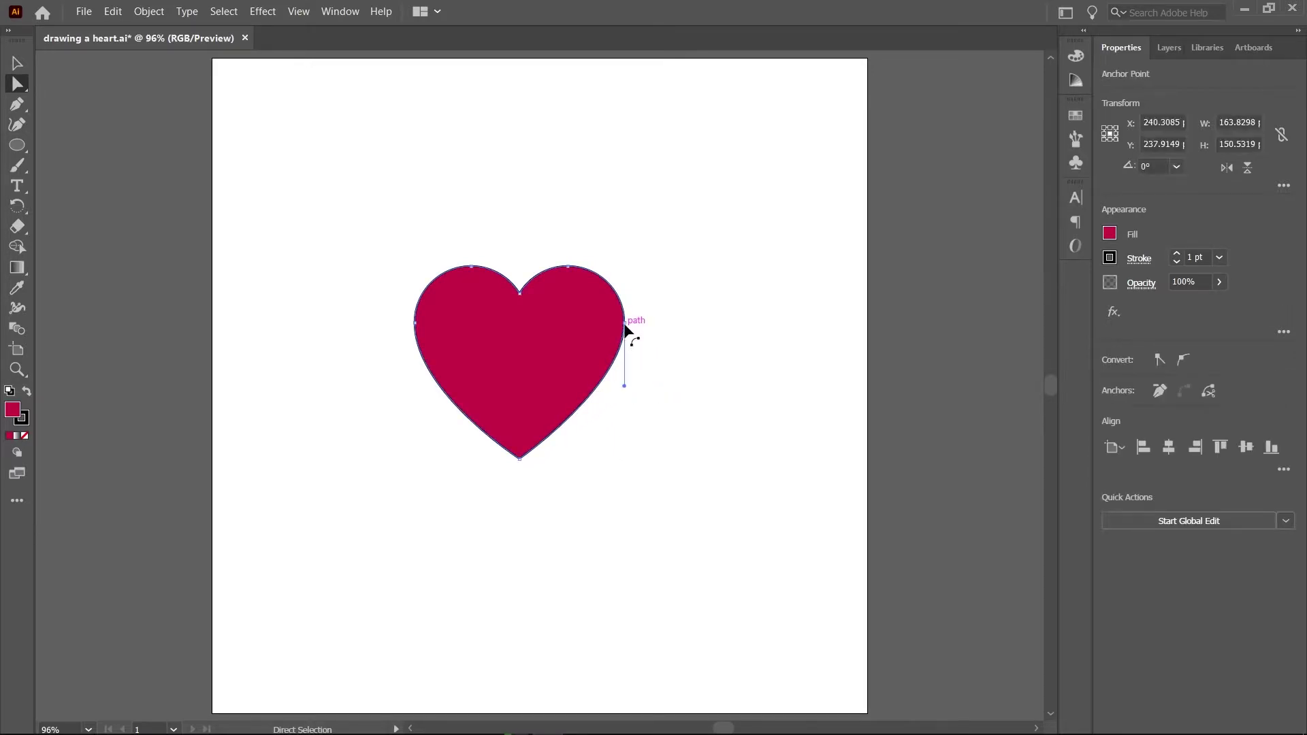
pyautogui.click(415, 324)
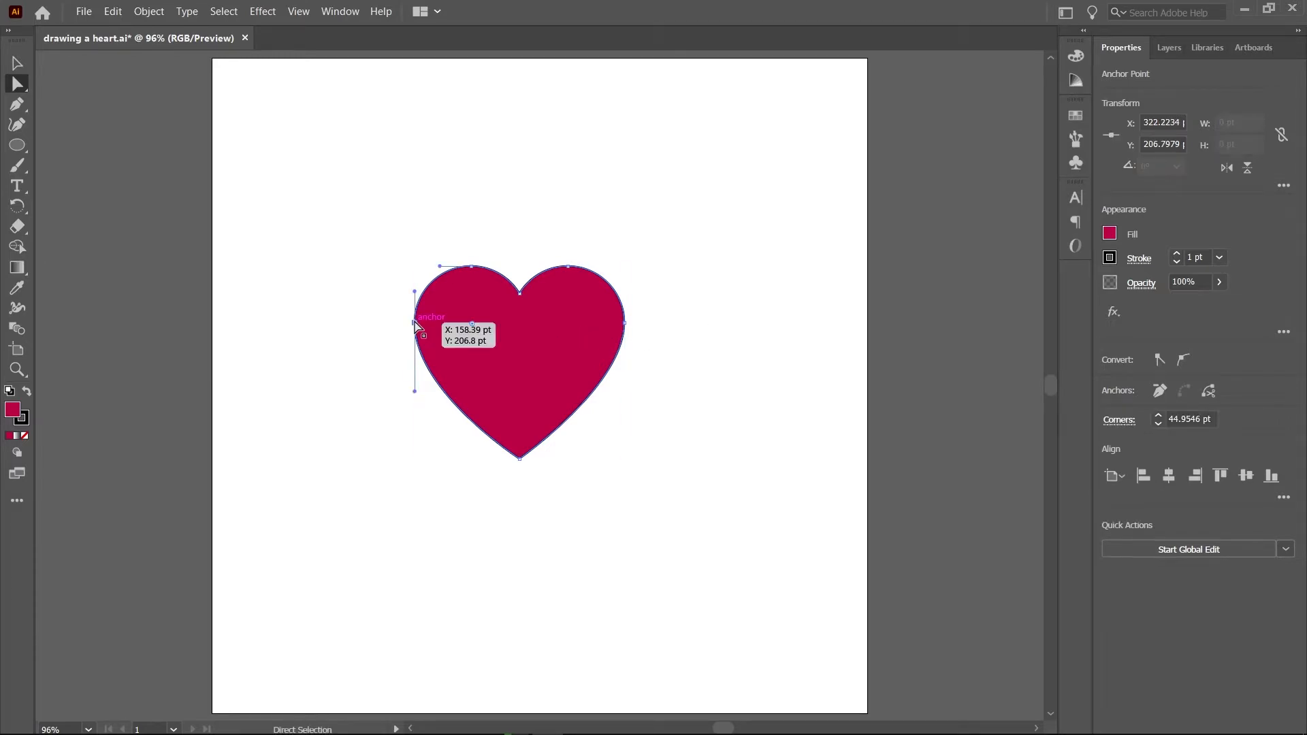
pyautogui.click(625, 324)
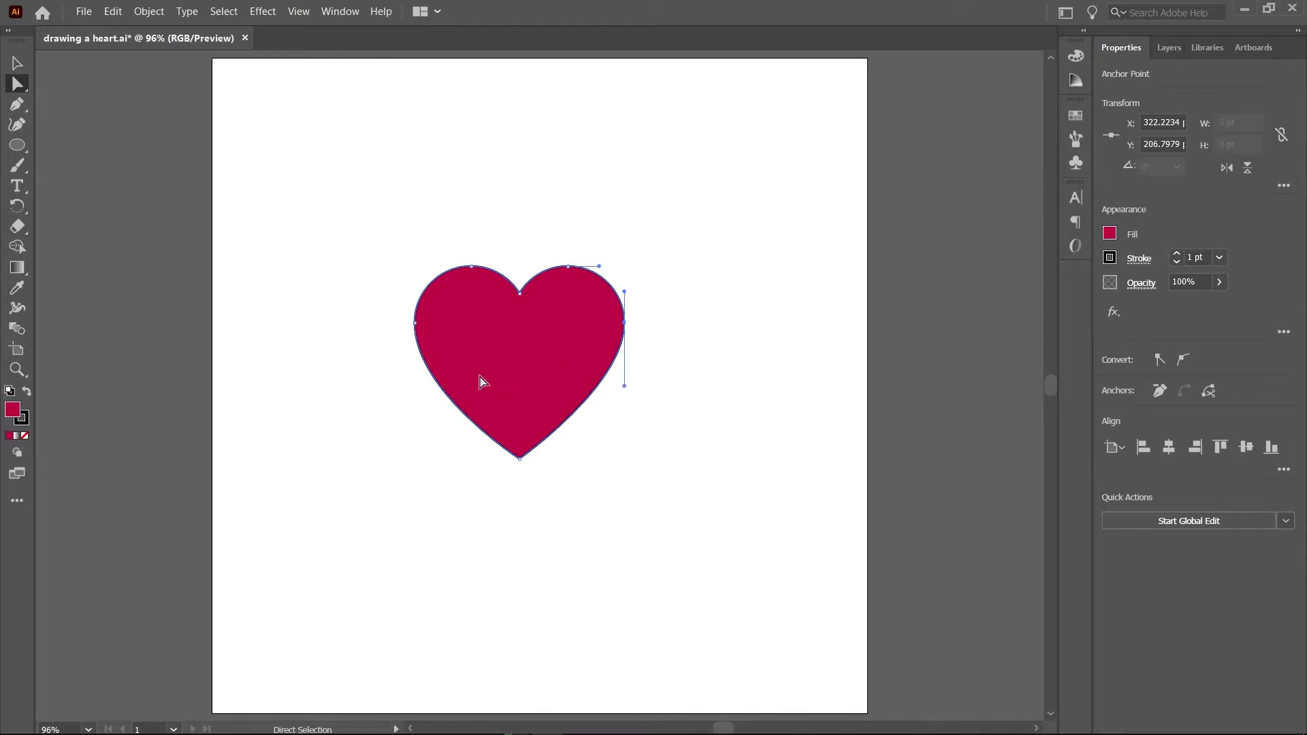
pyautogui.click(529, 179)
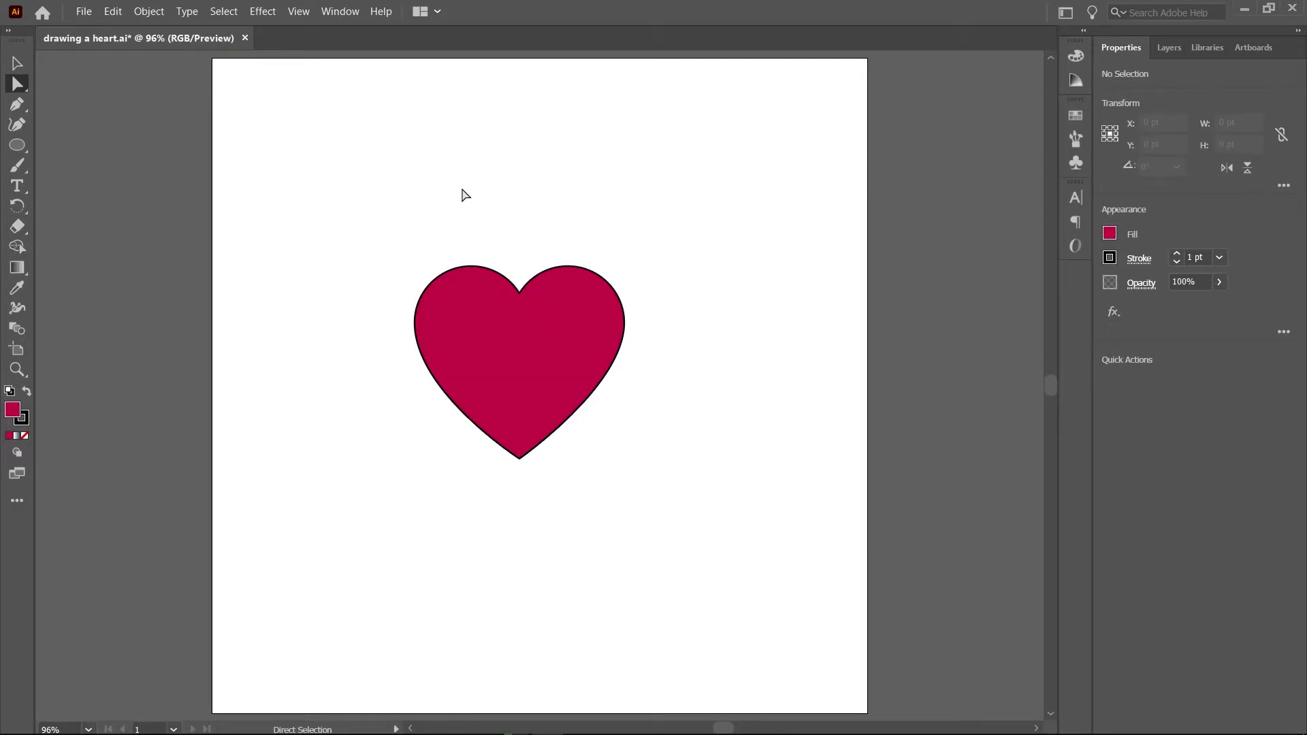
# Show rulers, add a horizontal guide at the left handle's end, and extend the right handle to it
pyautogui.click(414, 324)
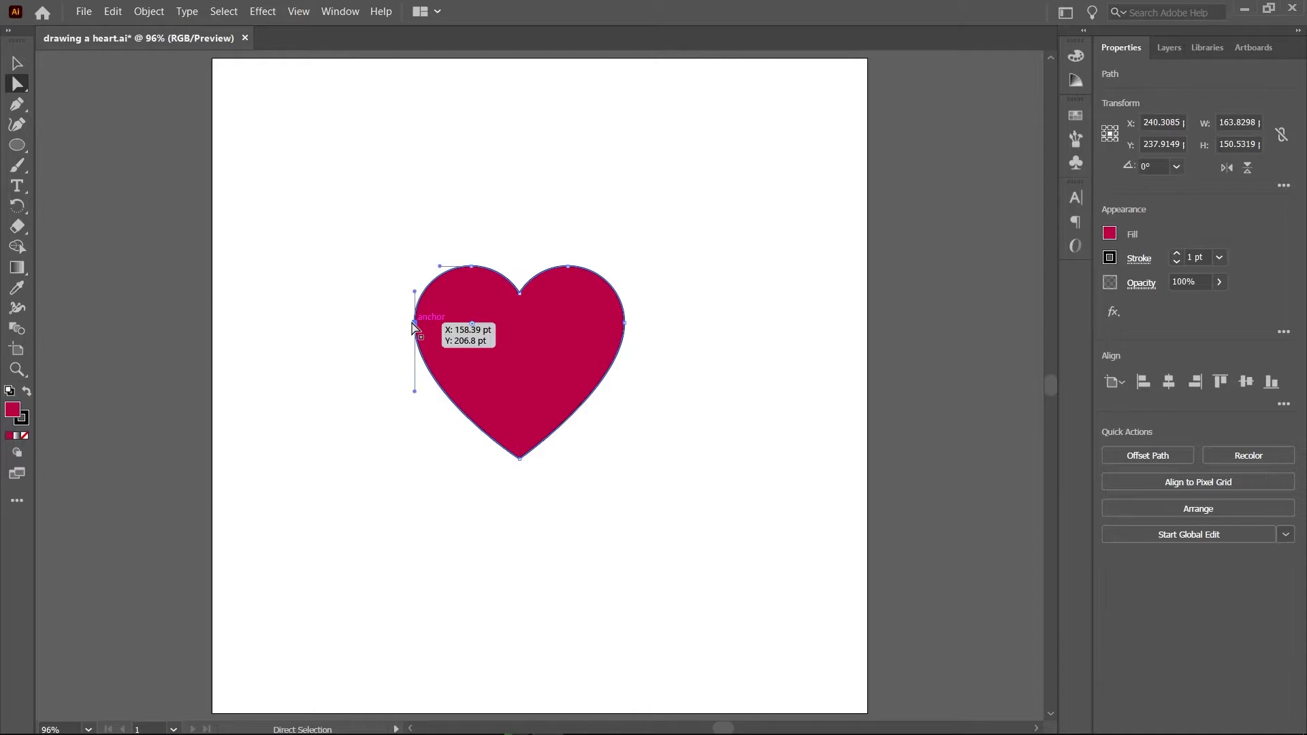
pyautogui.press('ctrl')
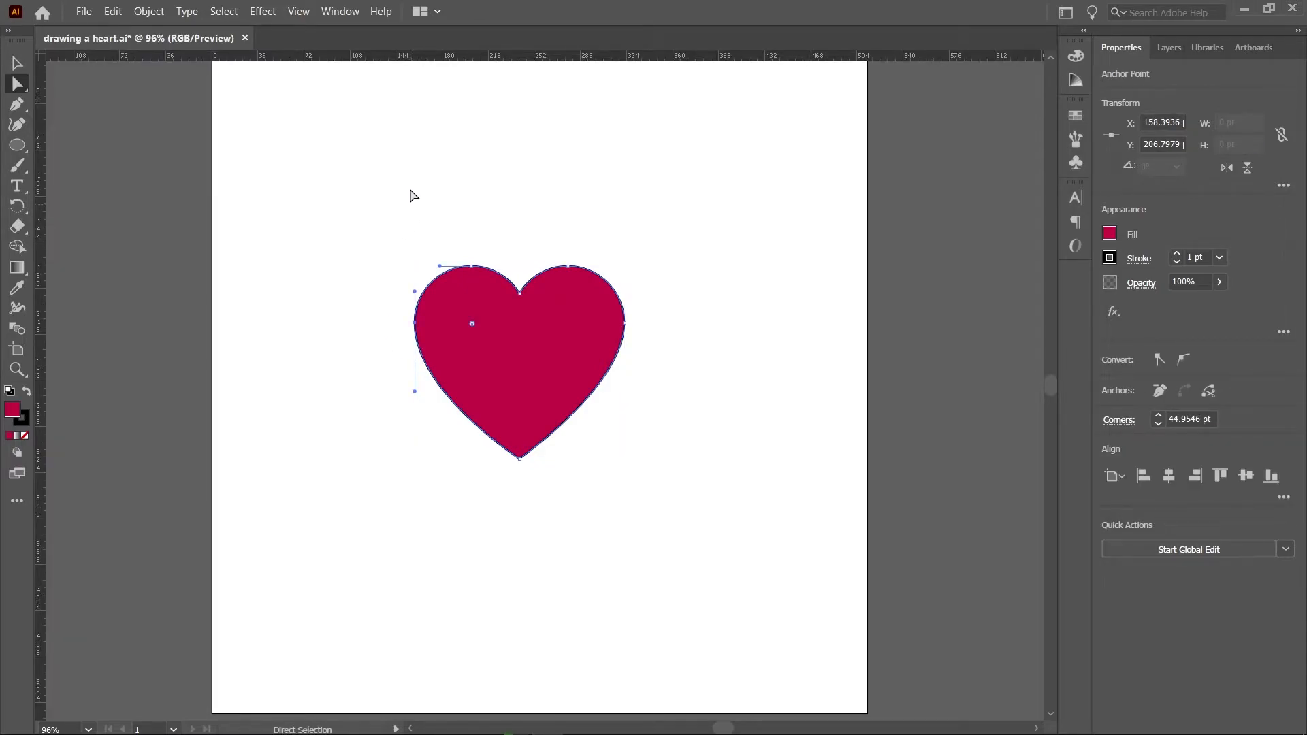
pyautogui.moveTo(430, 58); pyautogui.dragTo(417, 394)
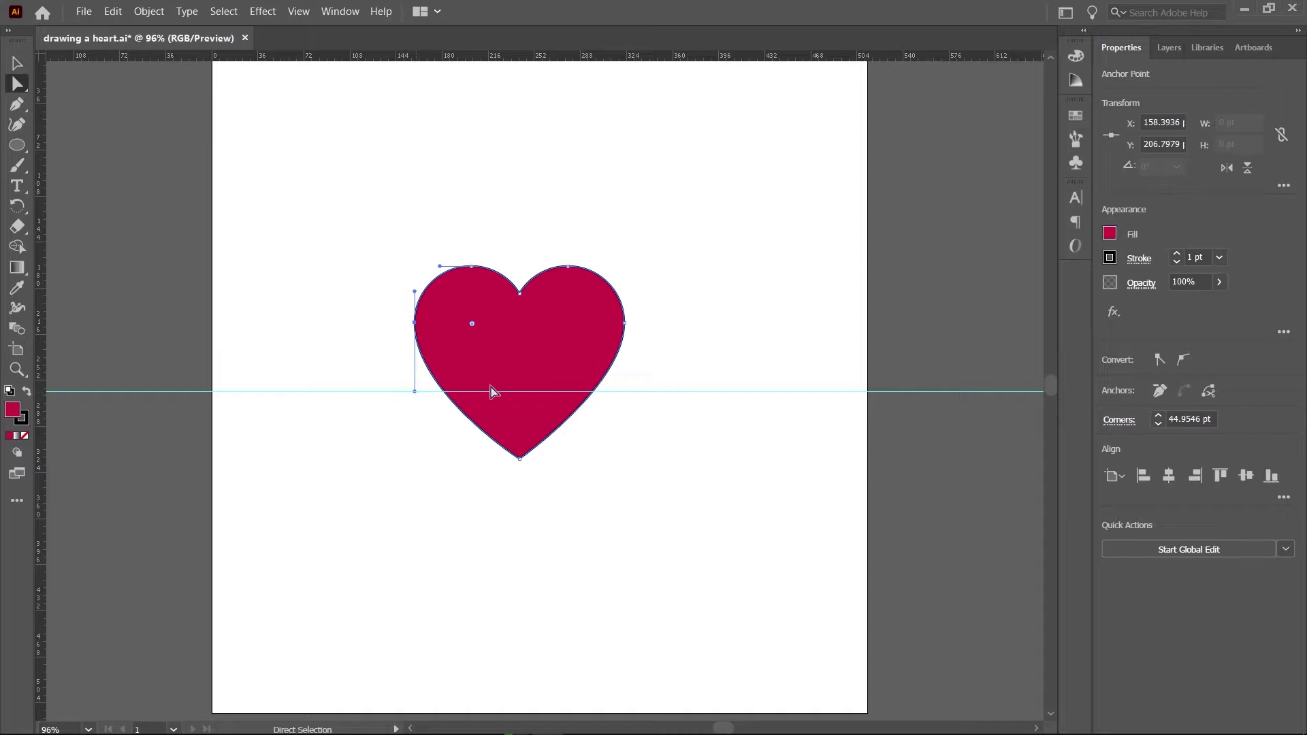
pyautogui.click(625, 324)
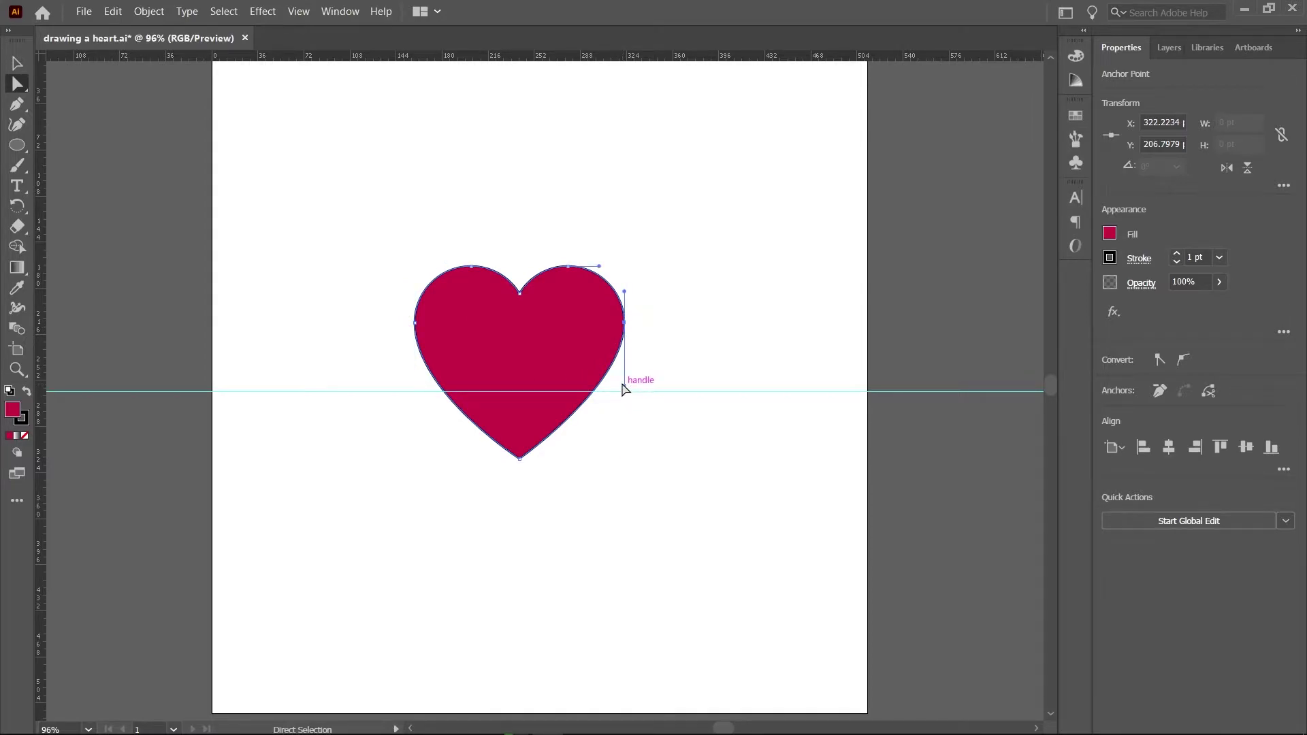
pyautogui.moveTo(624, 385); pyautogui.dragTo(624, 392)
pyautogui.click(599, 446)
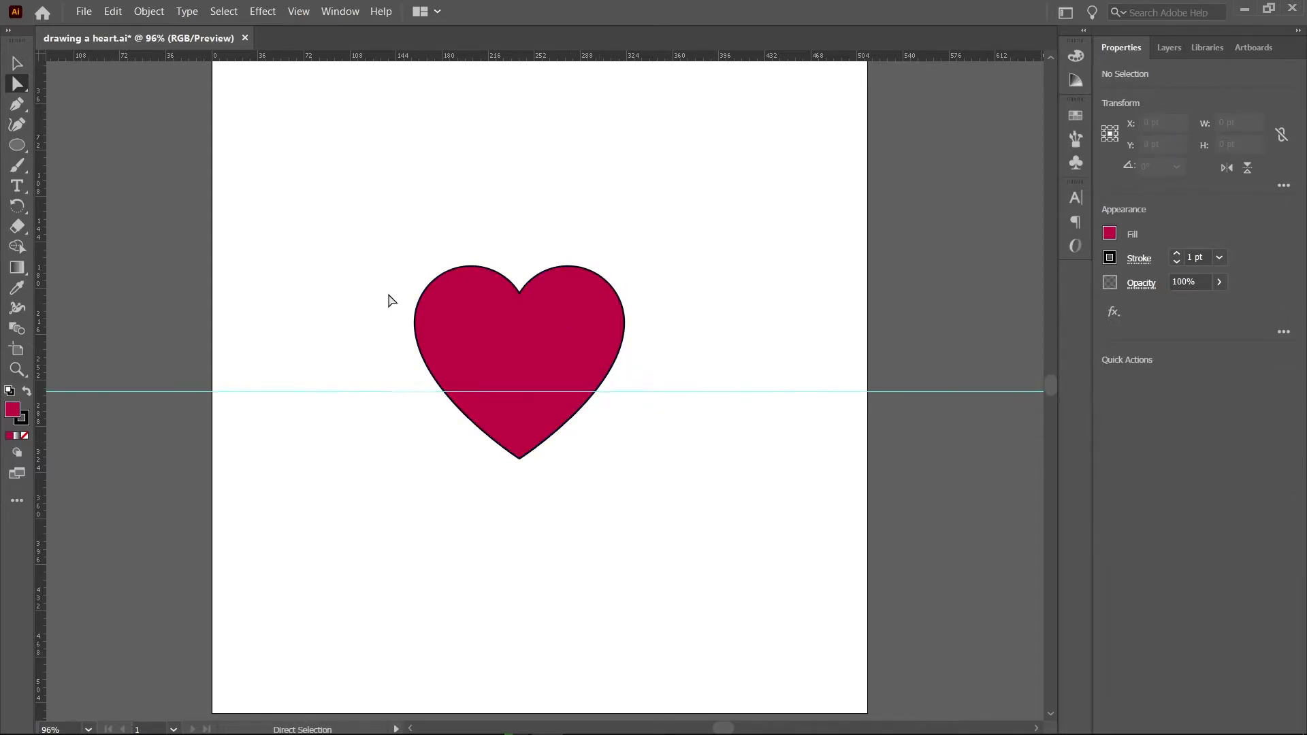
# Toggle the guides' visibility using the Guides button in the Properties panel
pyautogui.click(19, 65)
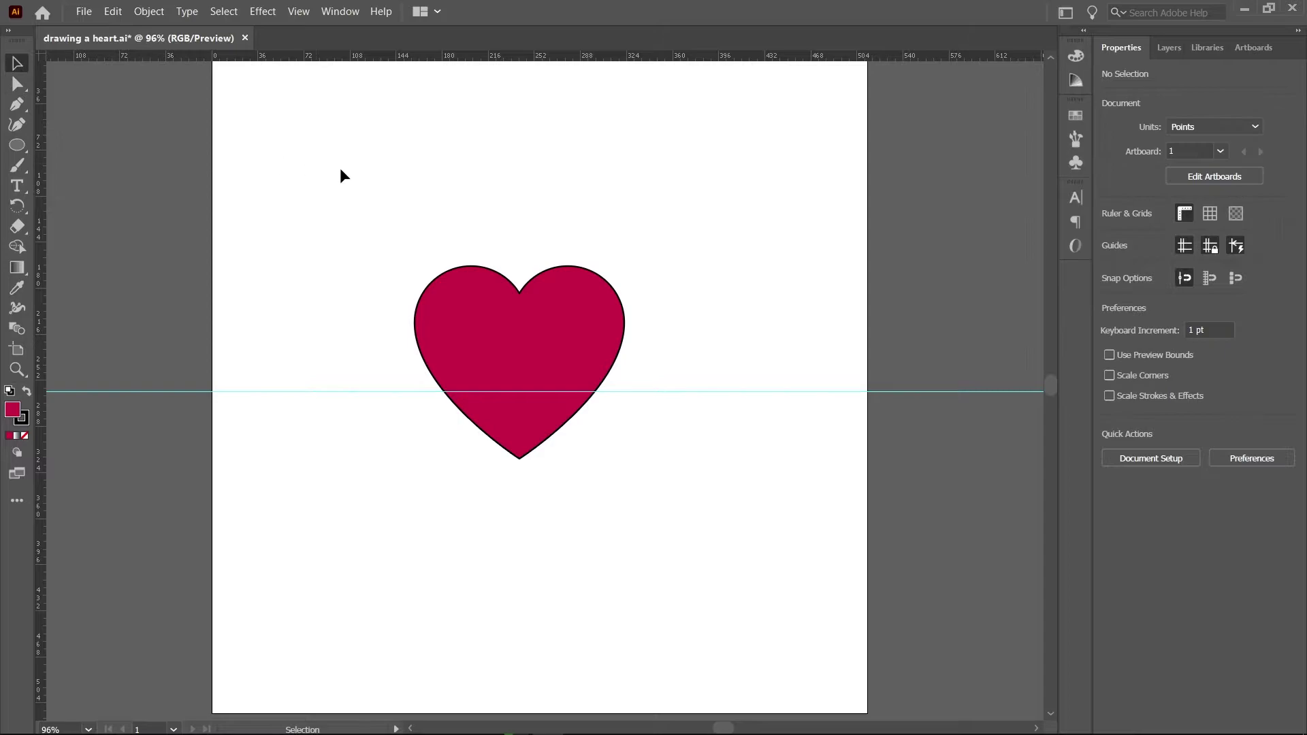
pyautogui.click(298, 11)
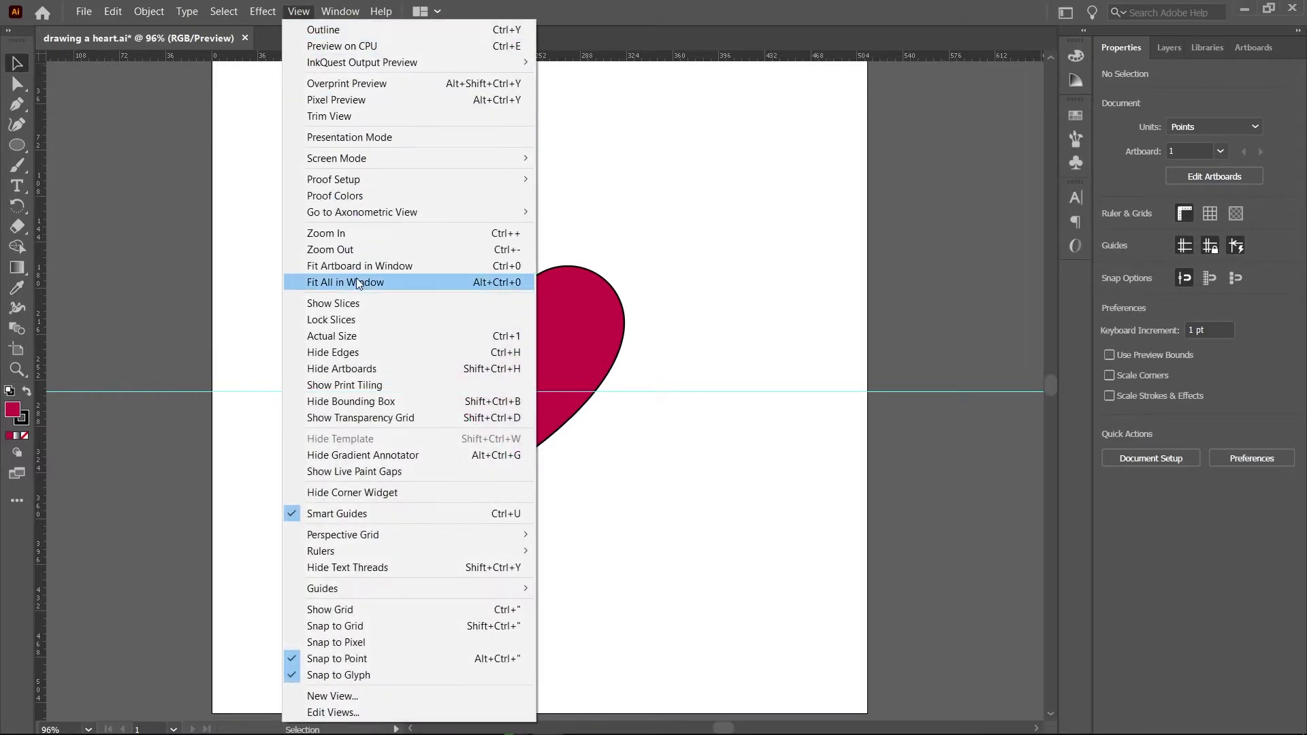
pyautogui.moveTo(480, 588)
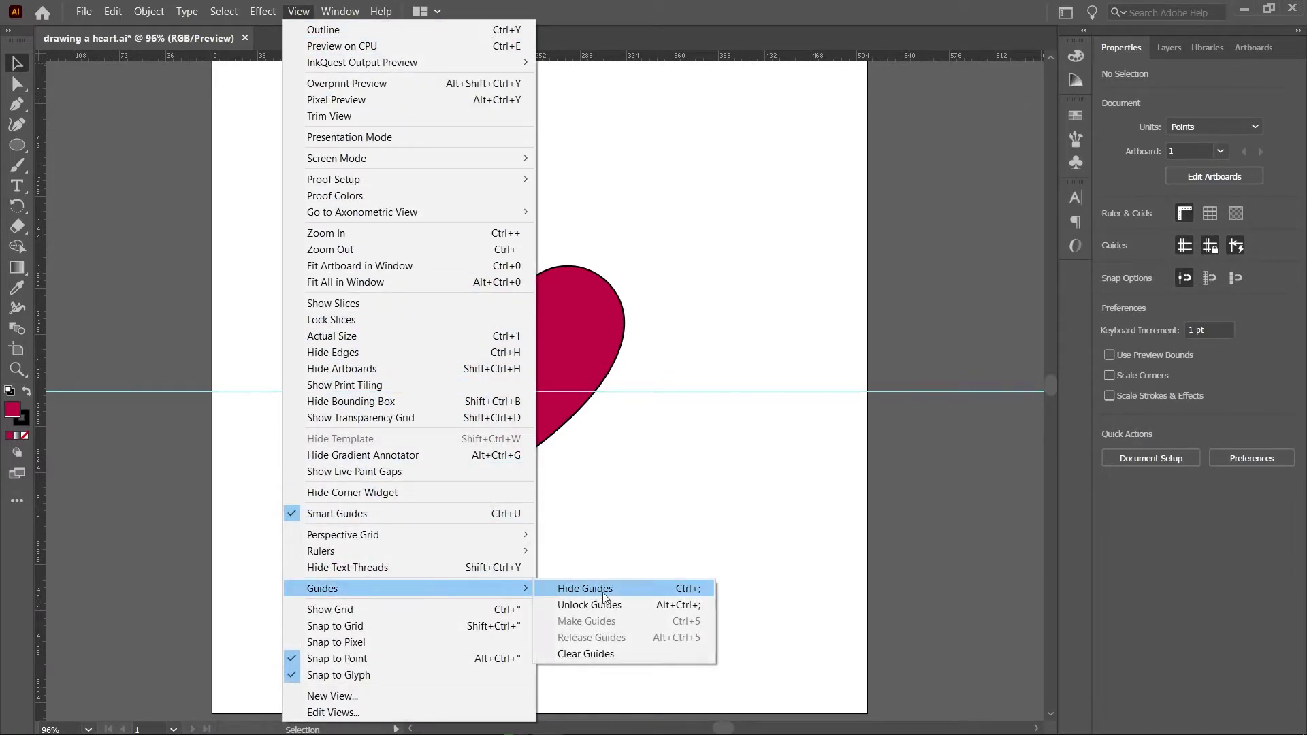
pyautogui.click(705, 504)
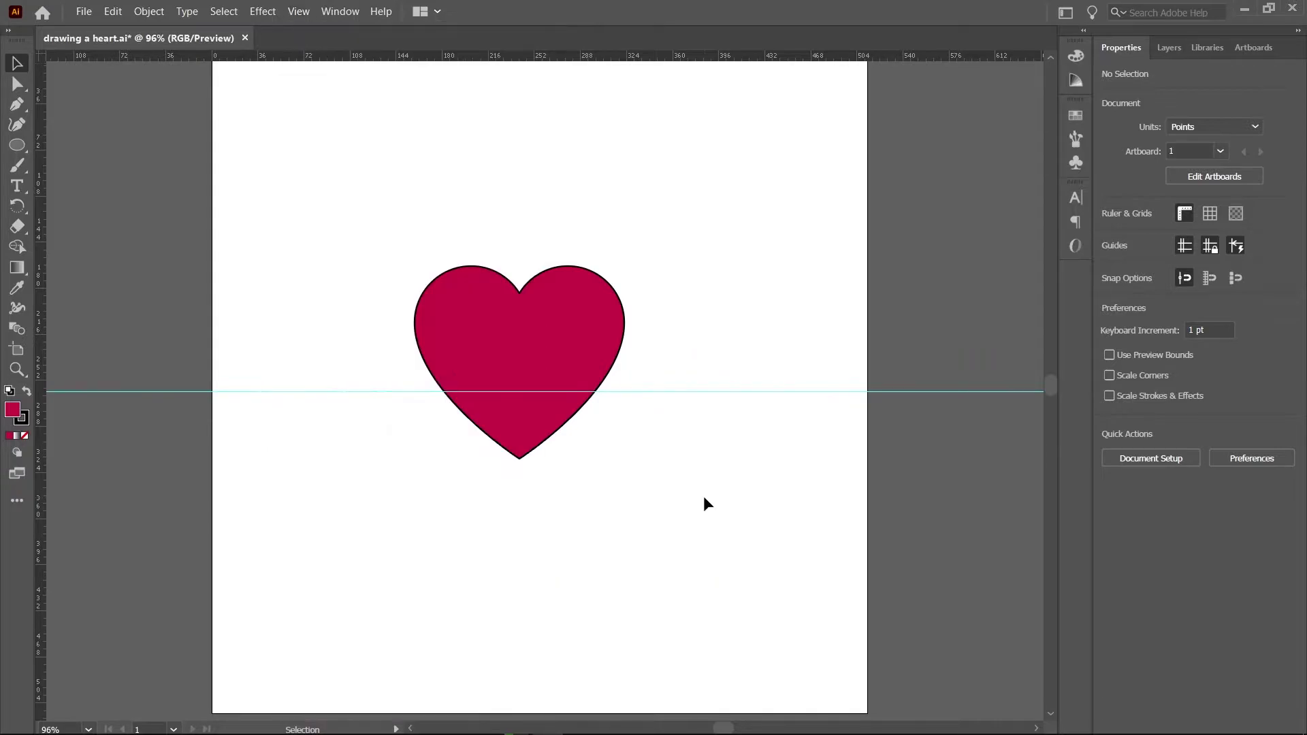
pyautogui.click(1184, 246)
pyautogui.click(1185, 246)
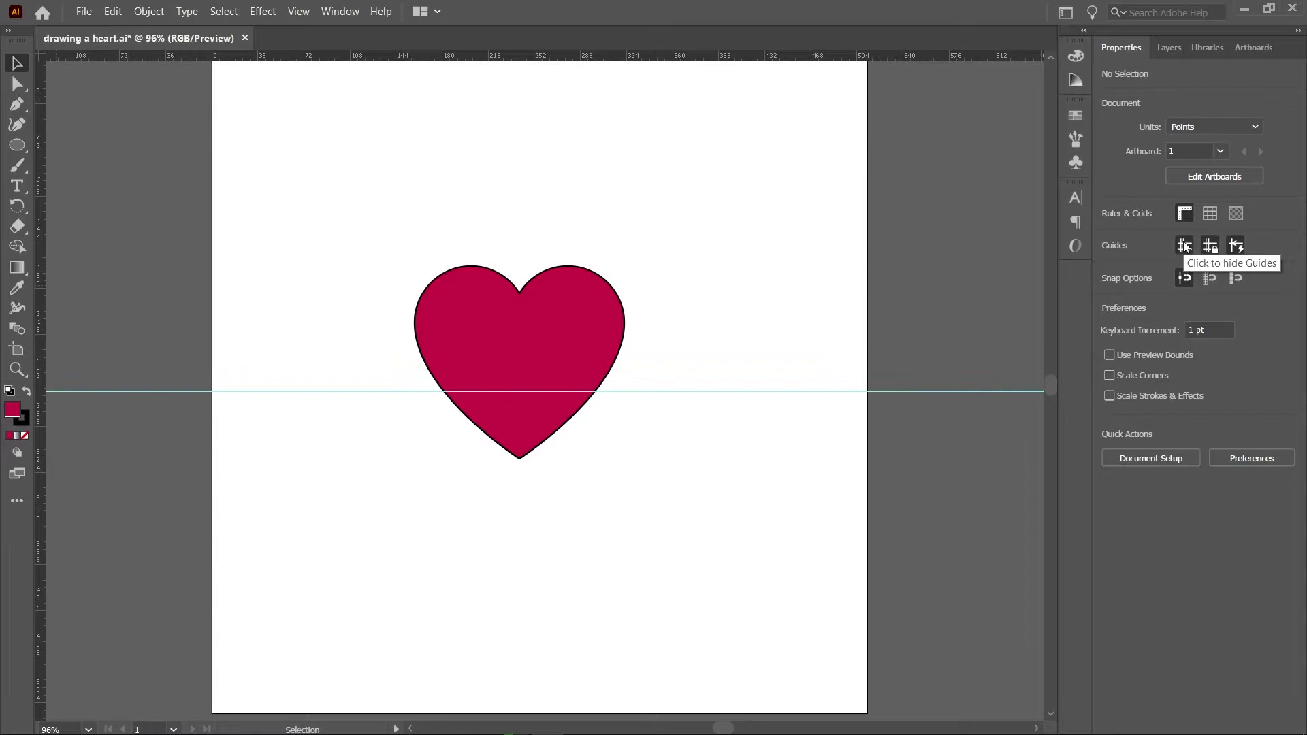
pyautogui.click(1184, 244)
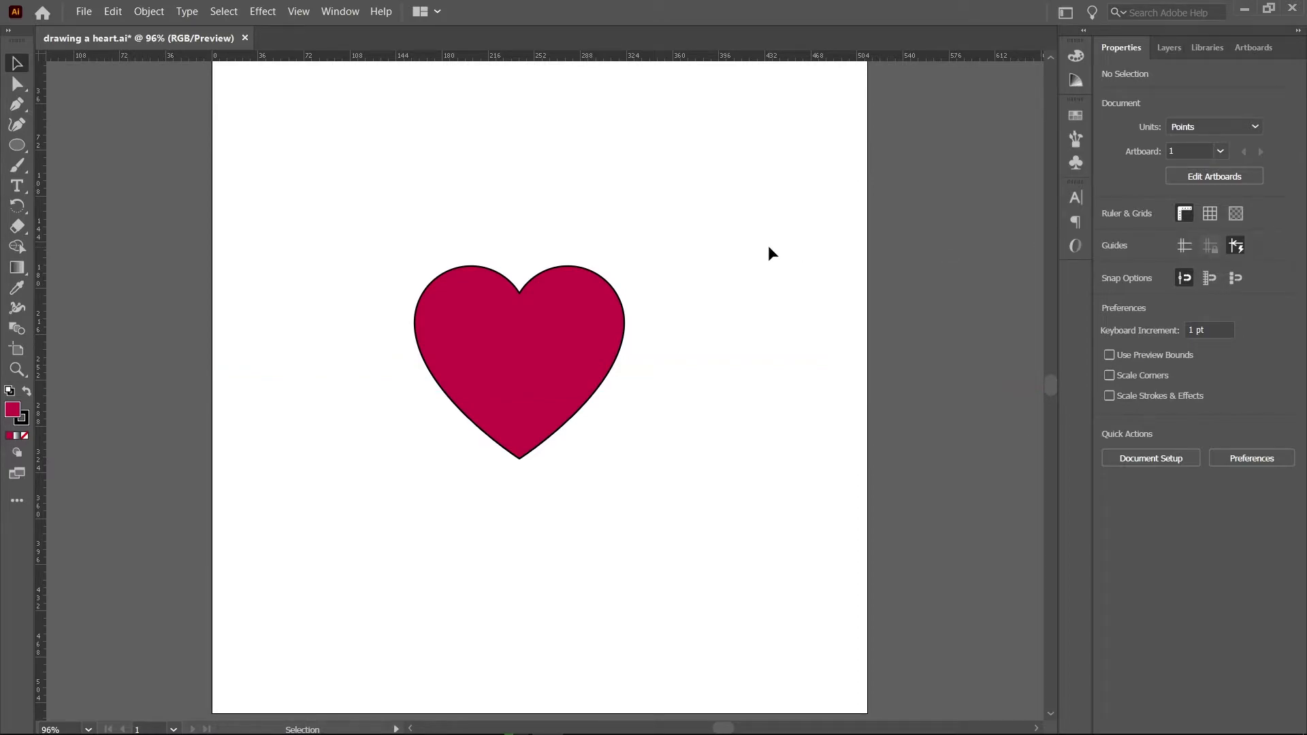
pyautogui.click(1187, 248)
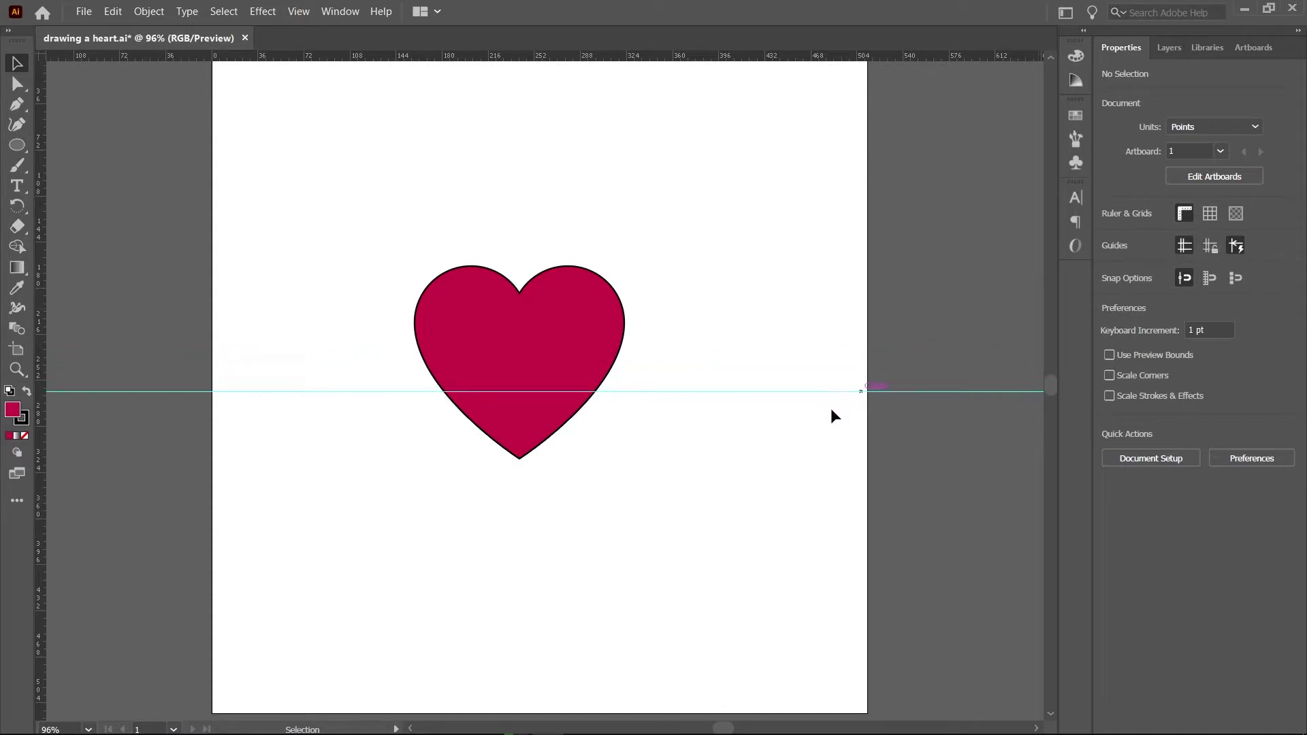
# Select the horizontal guide and delete it
pyautogui.moveTo(819, 392)
pyautogui.mouseDown()
pyautogui.moveTo(815, 351)
pyautogui.moveTo(829, 394)
pyautogui.moveTo(821, 386)
pyautogui.mouseUp()
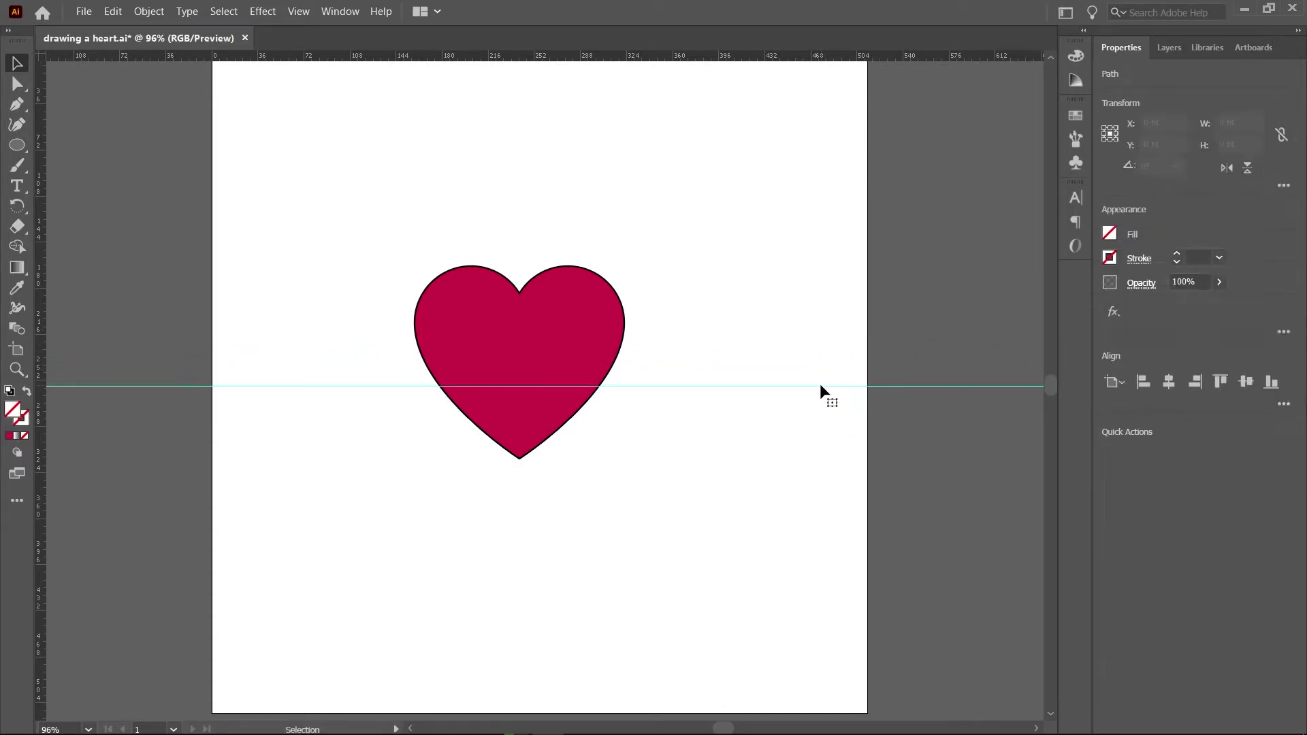
pyautogui.rightClick(821, 386)
pyautogui.click(819, 385)
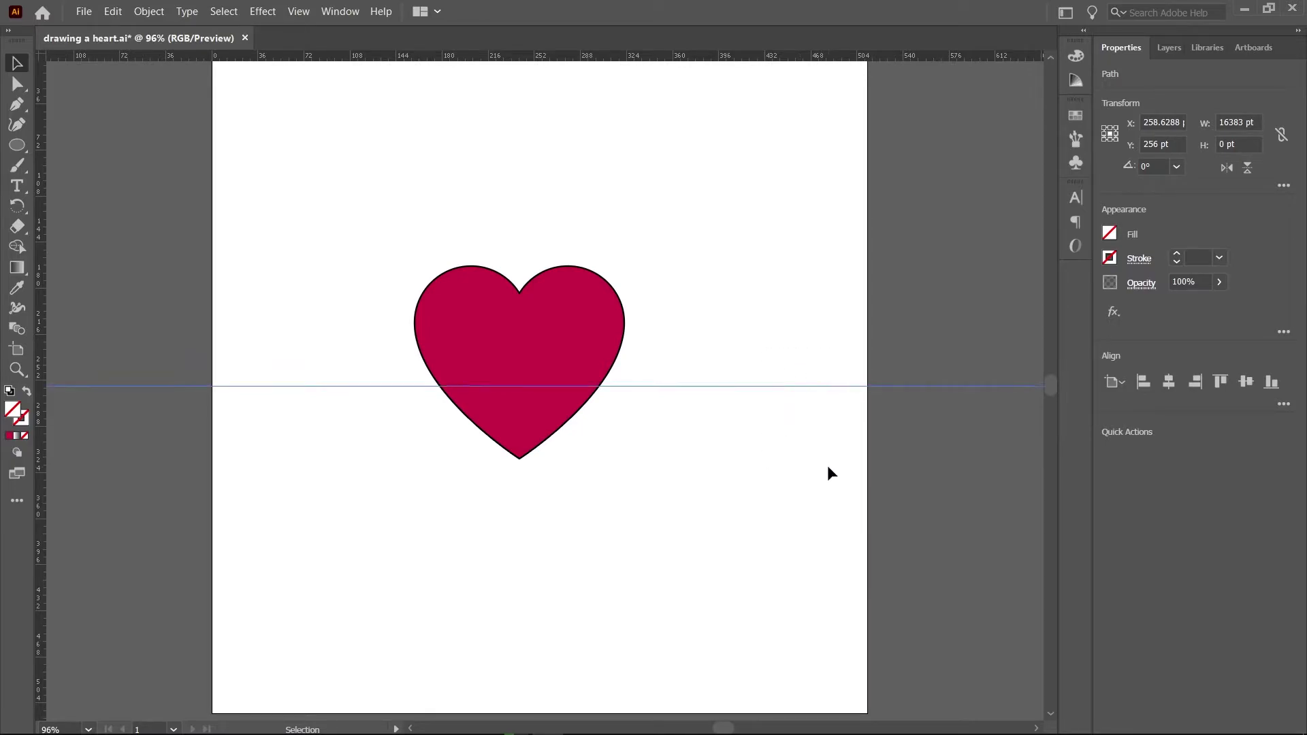
pyautogui.press('Delete')
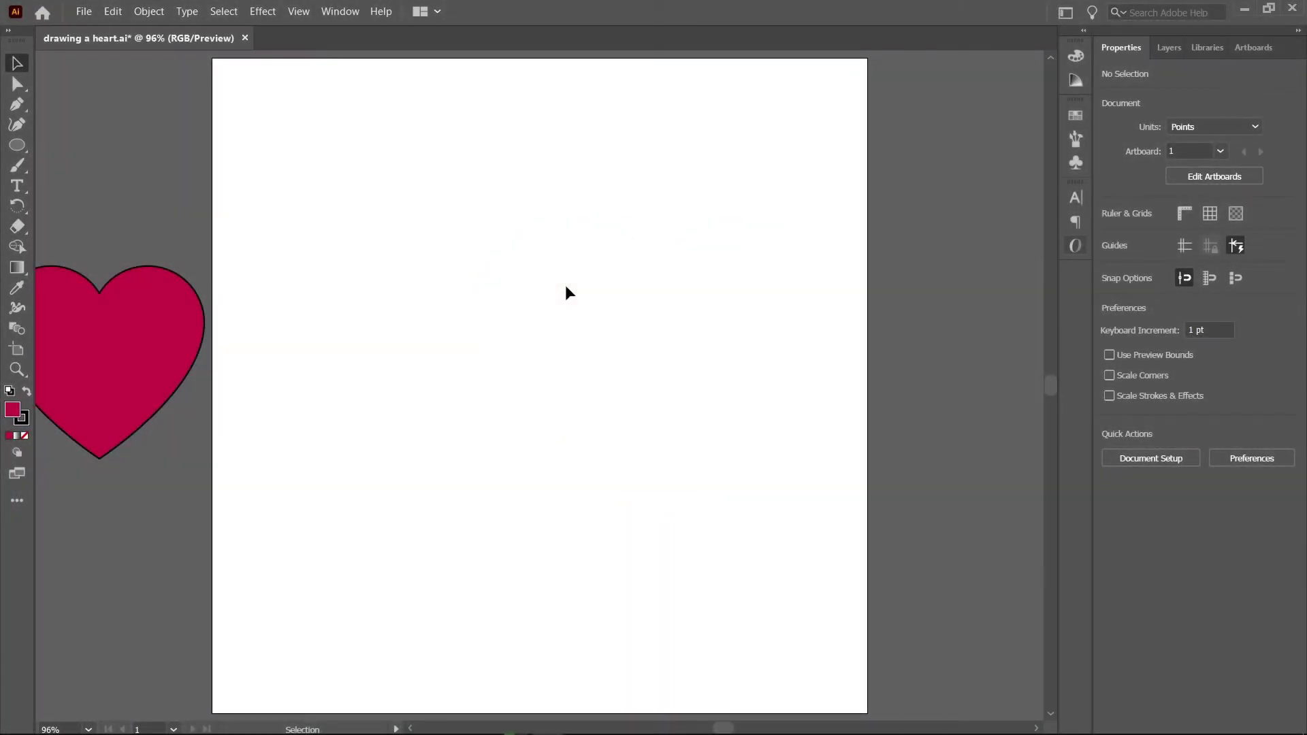
# Draw a red circle and a triangle running from its side anchors down to a point
pyautogui.click(19, 146)
pyautogui.moveTo(440, 240); pyautogui.dragTo(537, 335)
pyautogui.click(17, 104)
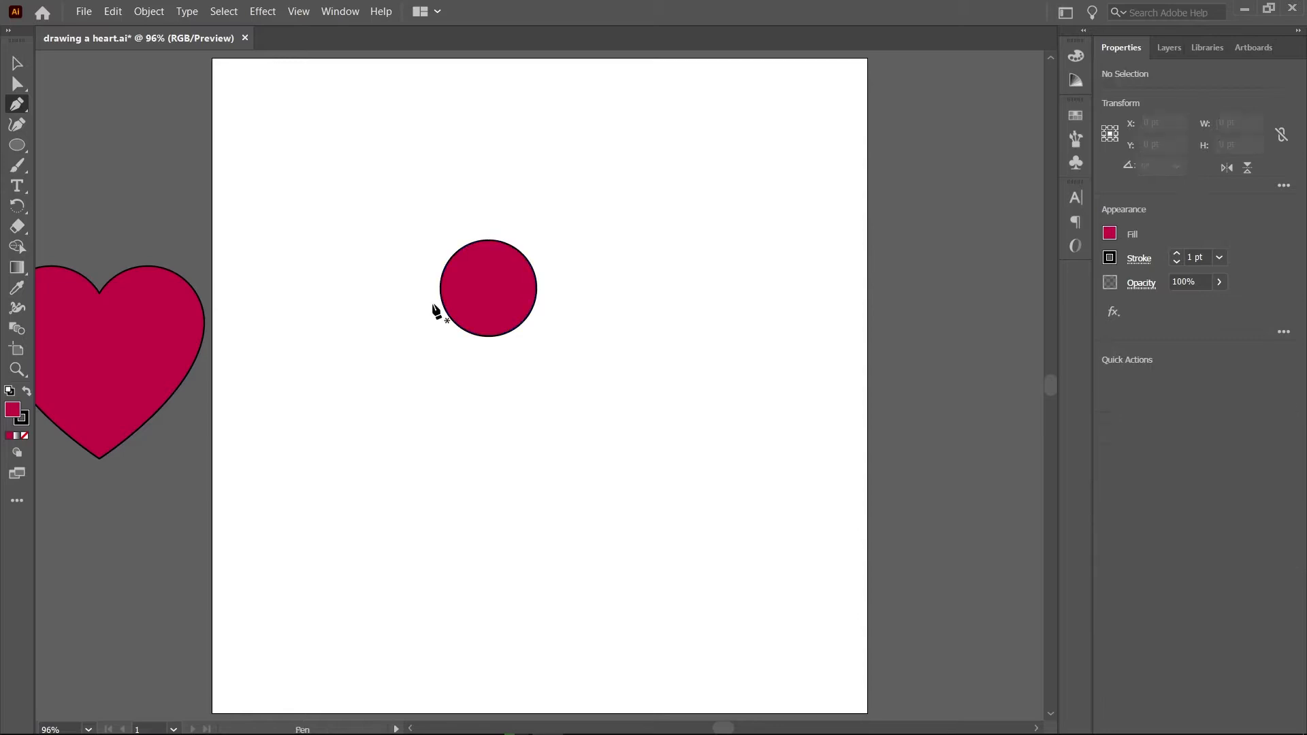
pyautogui.click(441, 289)
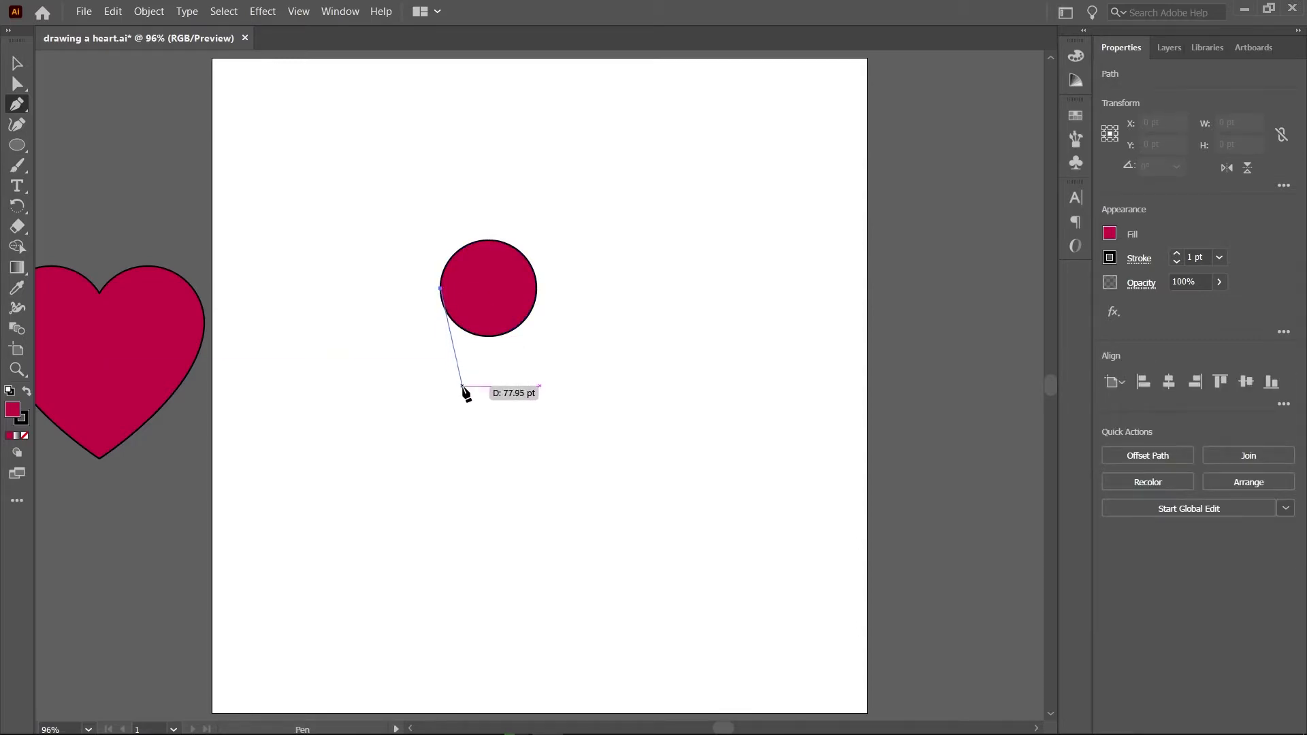
pyautogui.click(536, 418)
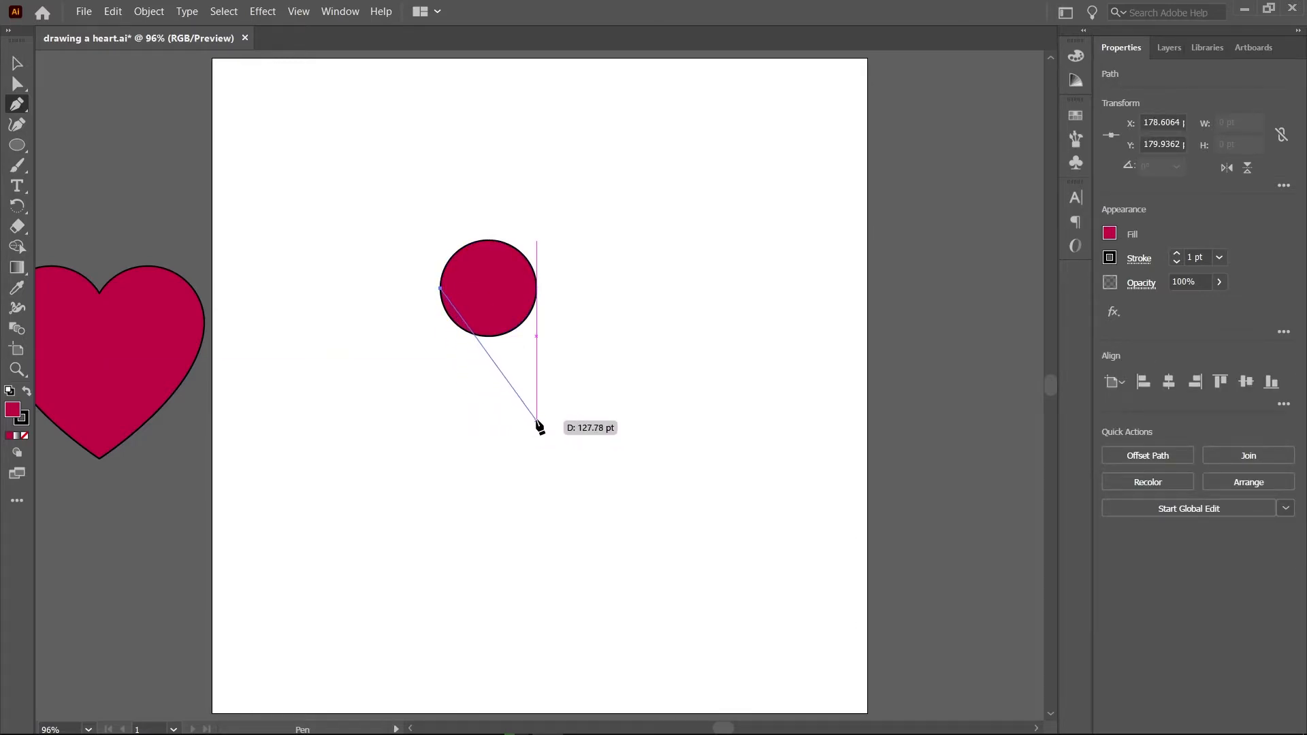
pyautogui.click(537, 289)
pyautogui.click(442, 290)
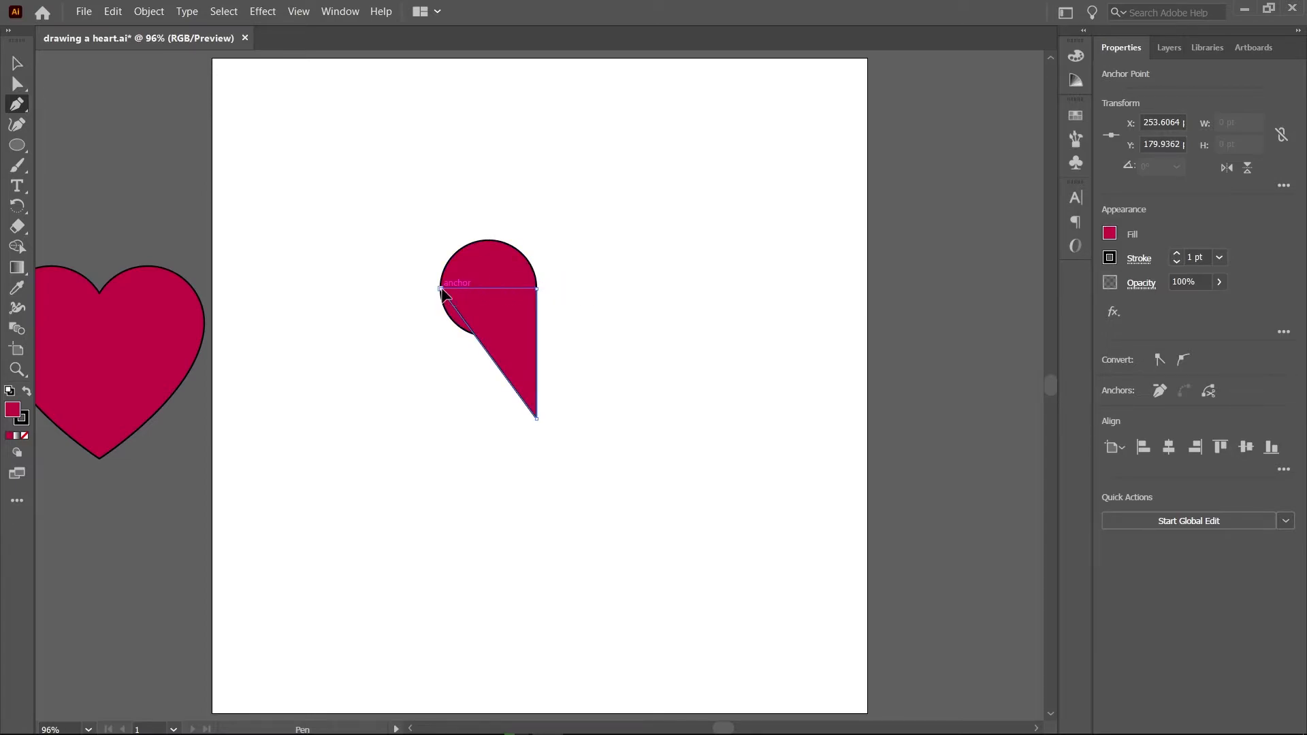
# Unite the circle and triangle into one shape with Pathfinder
pyautogui.press('v')
pyautogui.moveTo(409, 214); pyautogui.dragTo(726, 504)
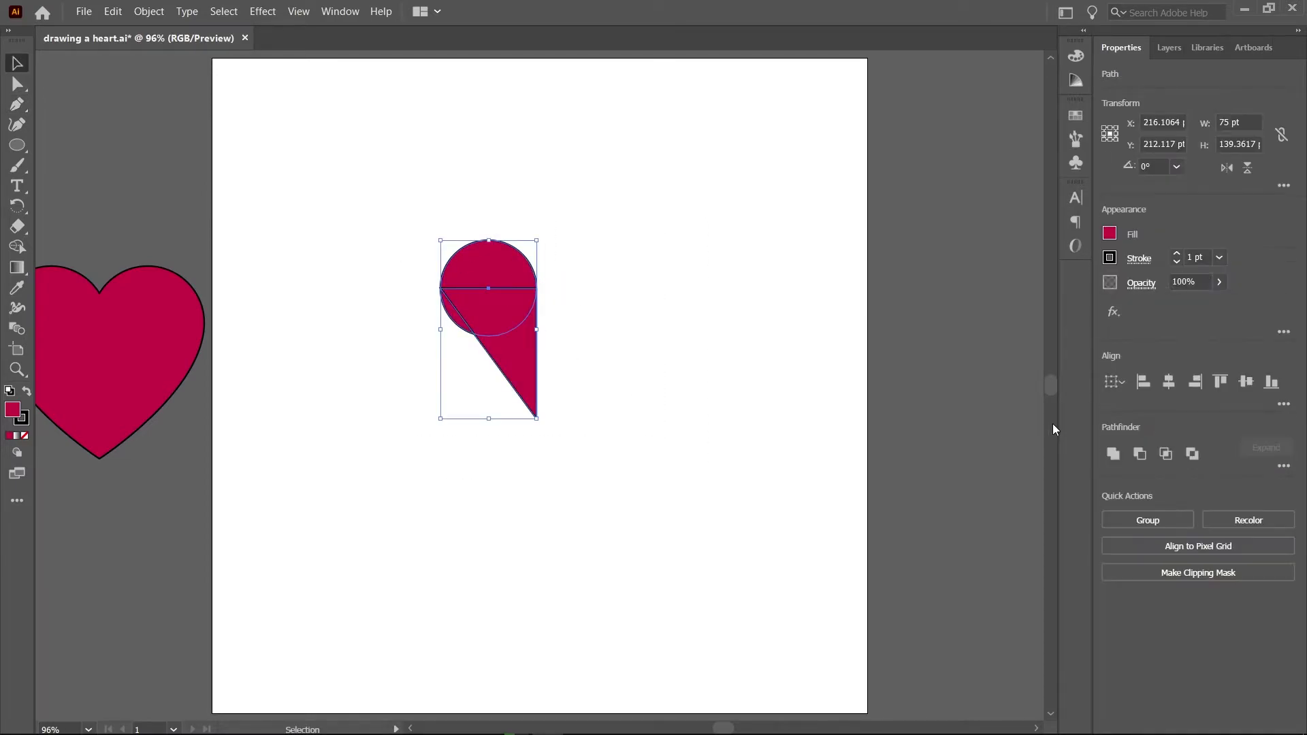
pyautogui.click(1112, 453)
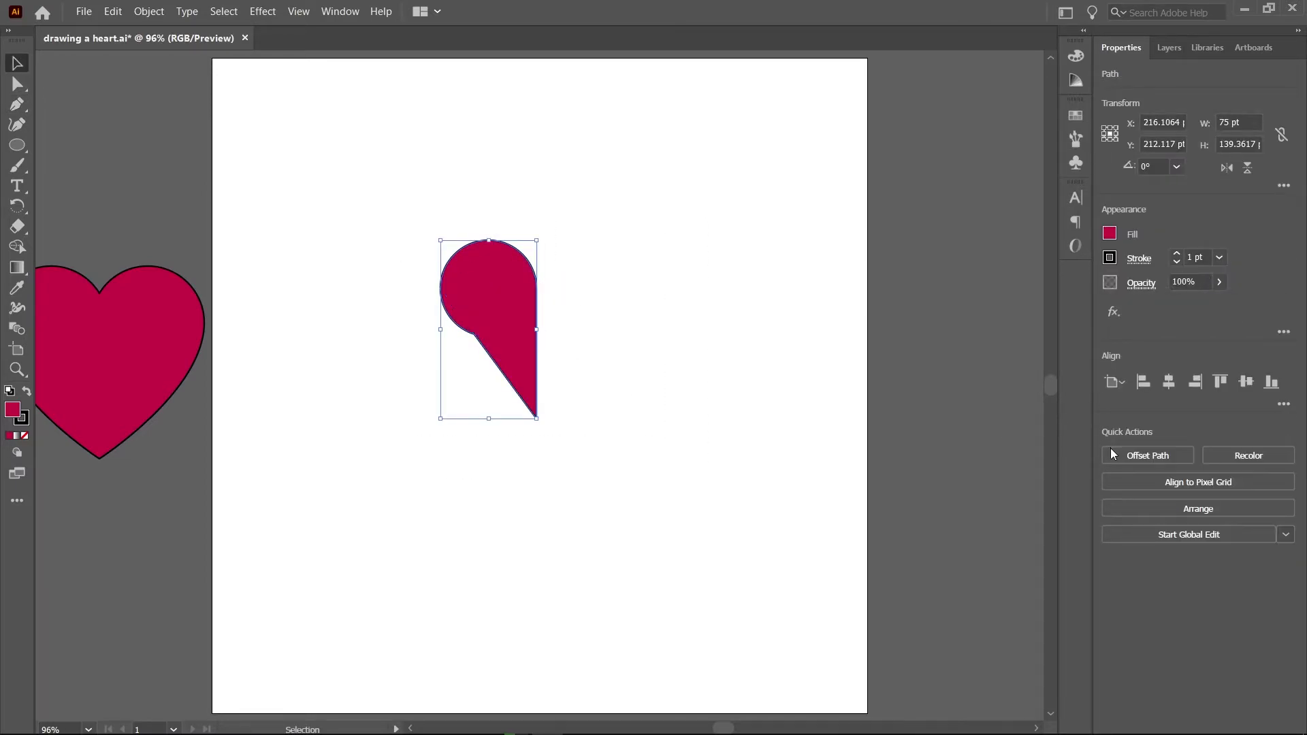
pyautogui.click(610, 300)
pyautogui.click(482, 322)
# Remove the leftover junction anchor so the half-heart becomes one smooth path
pyautogui.press('p')
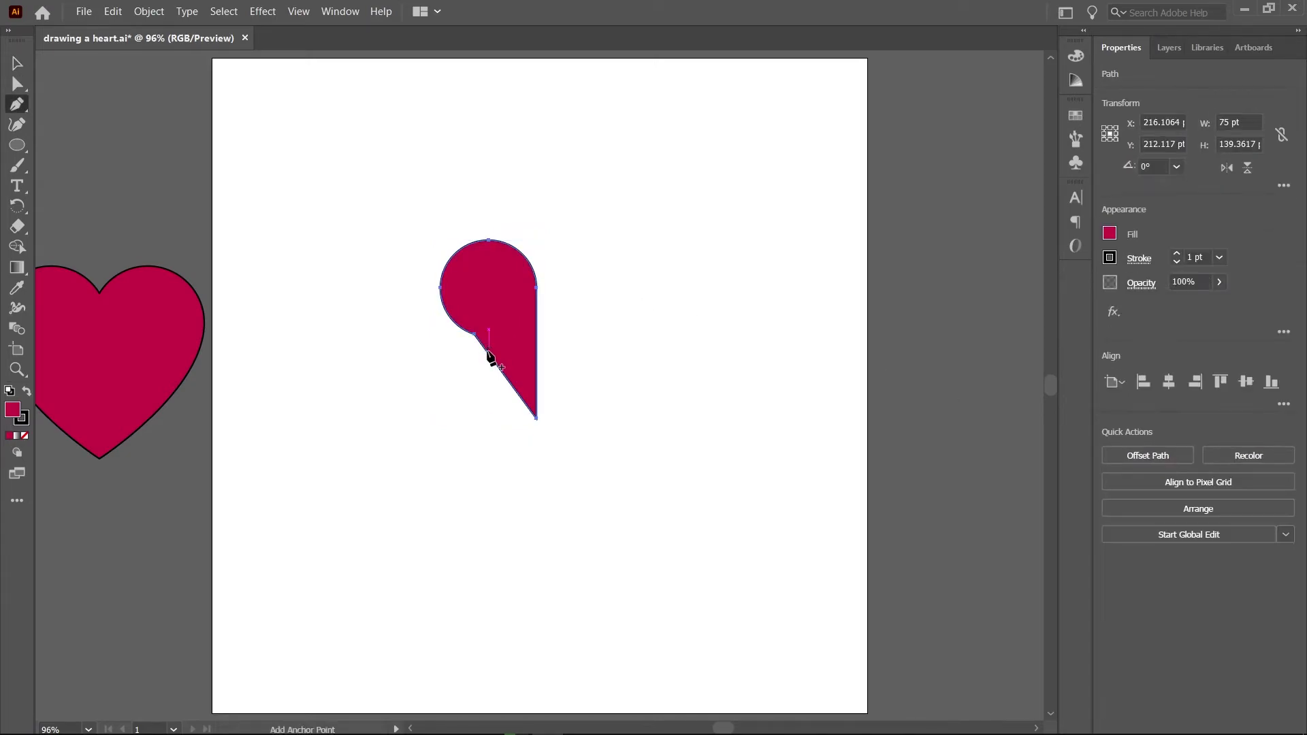
pyautogui.click(477, 336)
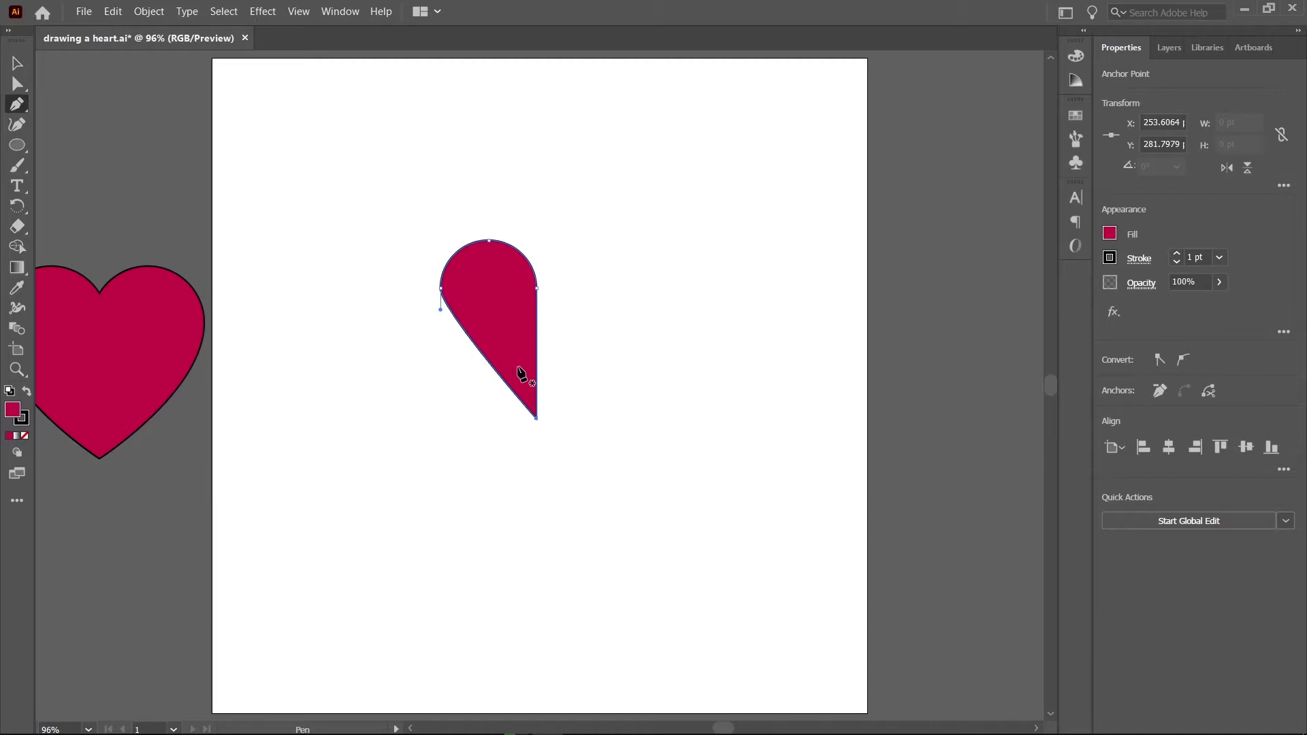
pyautogui.press('v')
pyautogui.click(612, 342)
pyautogui.click(504, 268)
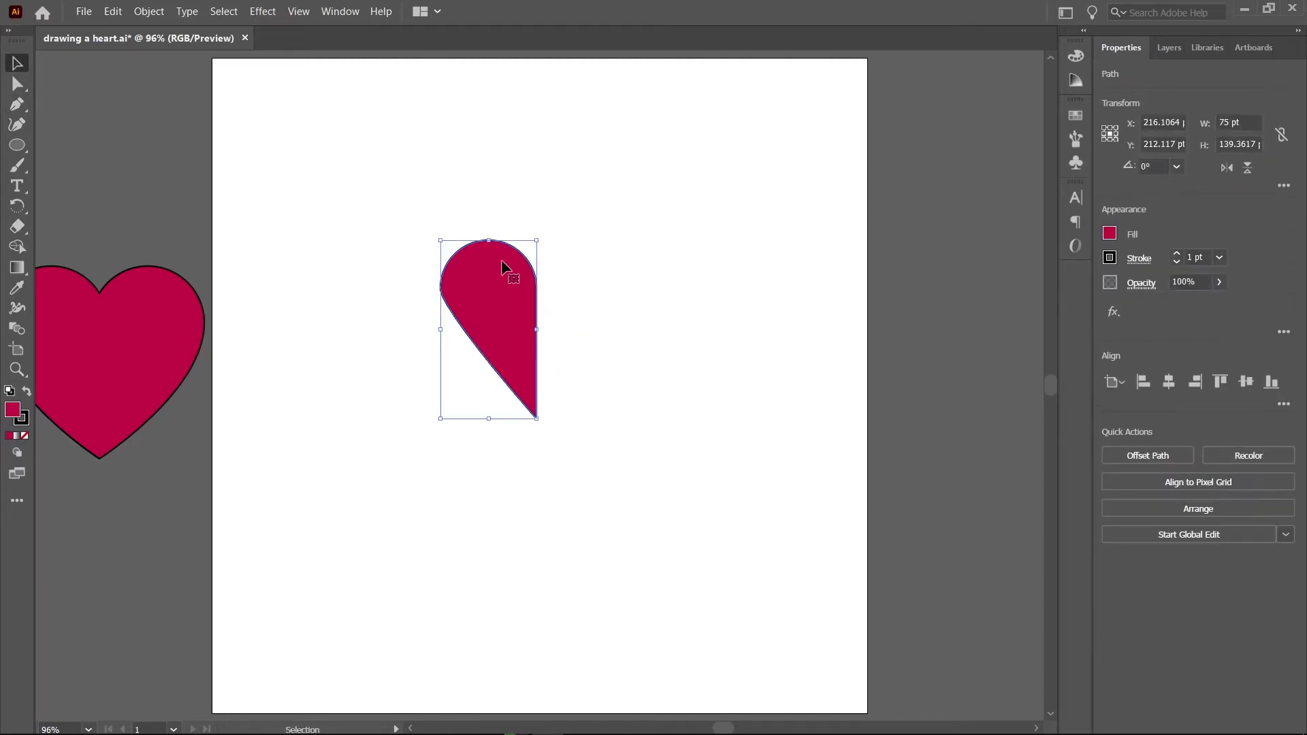
# Apply a Transform effect to the half-heart with Reflect X, a right-middle reference point and 1 copy
pyautogui.click(263, 12)
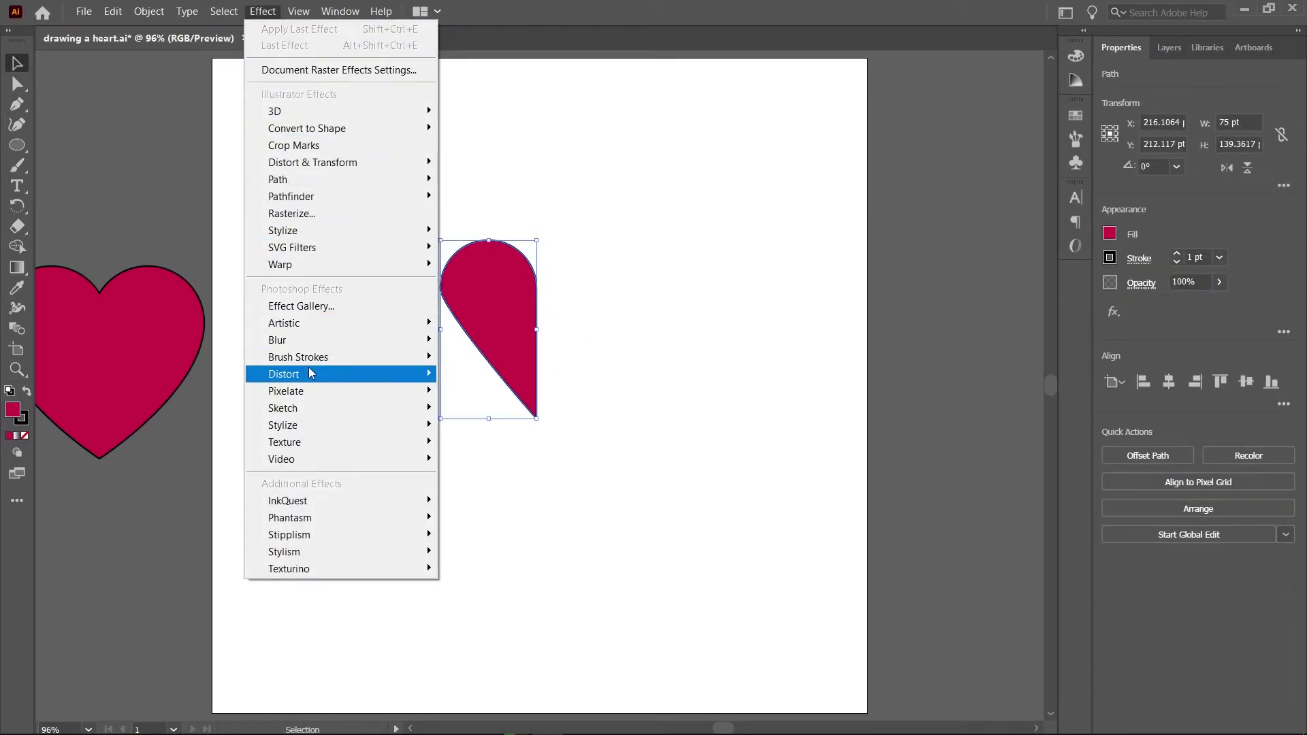
pyautogui.moveTo(381, 162)
pyautogui.click(500, 211)
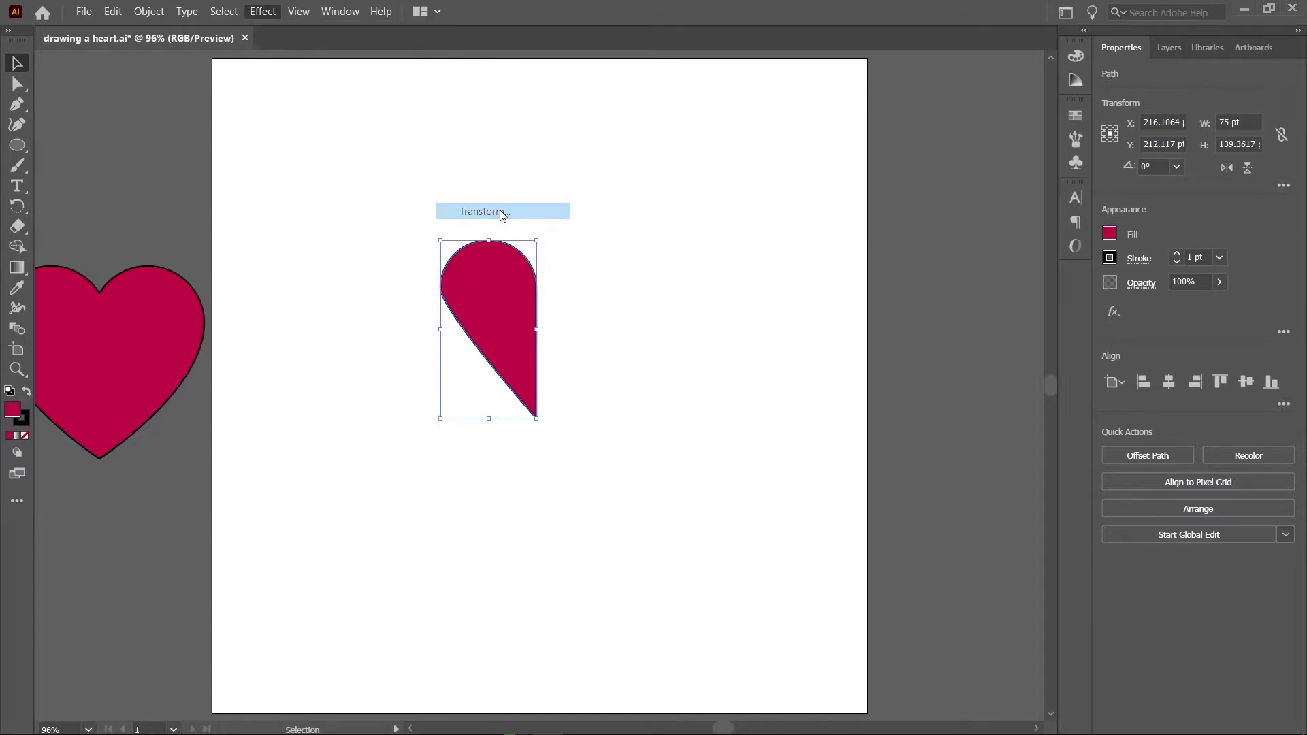
pyautogui.moveTo(989, 78); pyautogui.dragTo(788, 89)
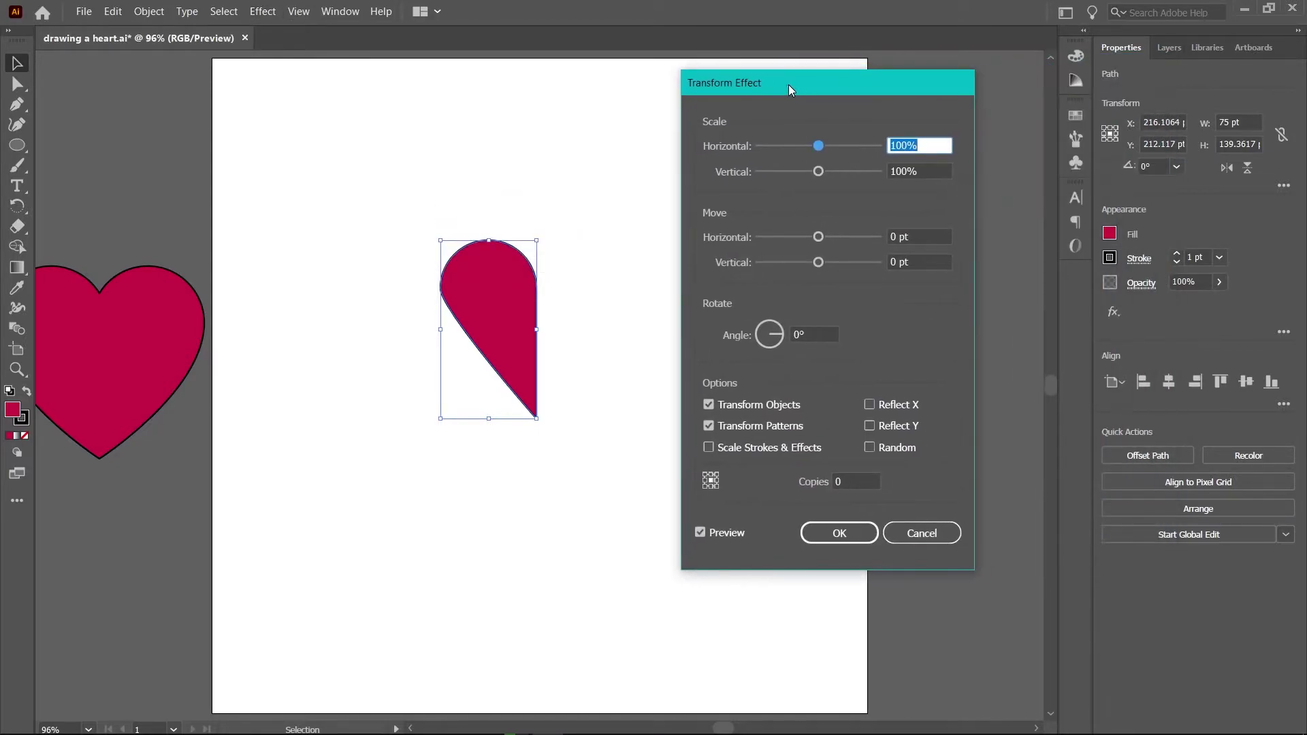
pyautogui.click(888, 407)
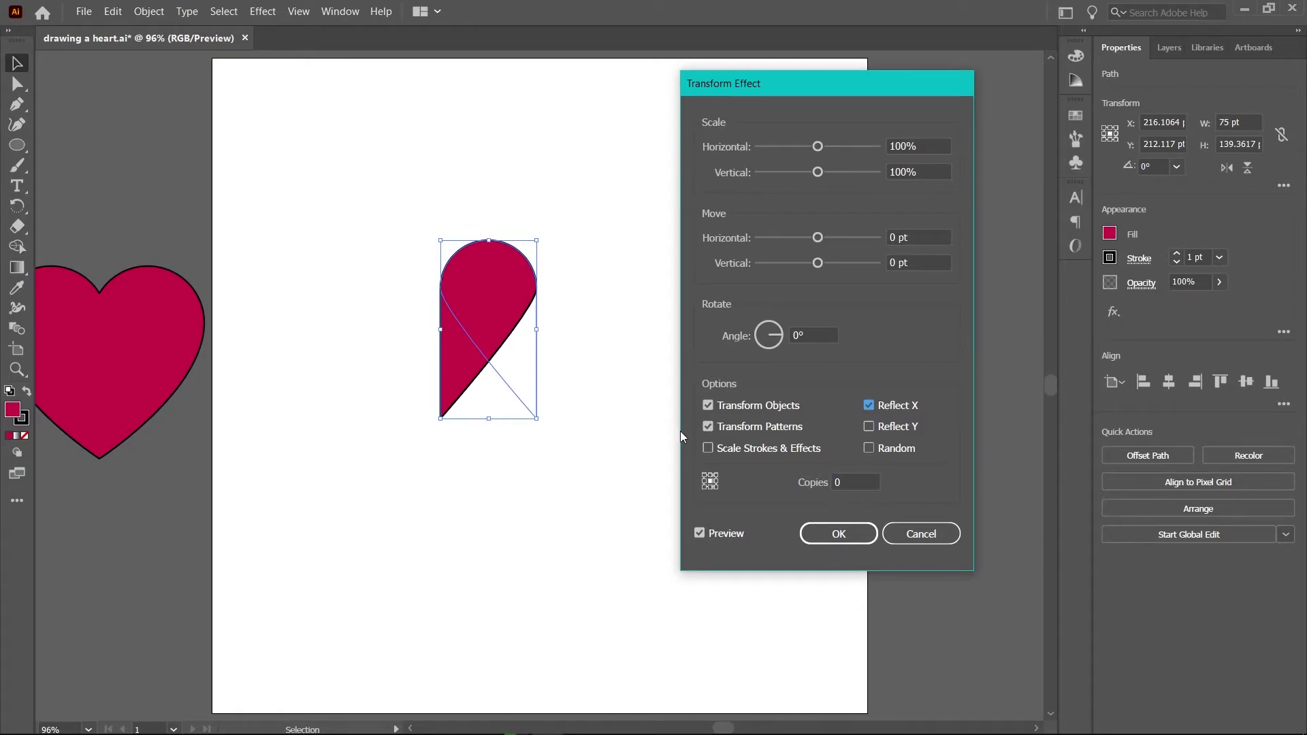
pyautogui.click(713, 476)
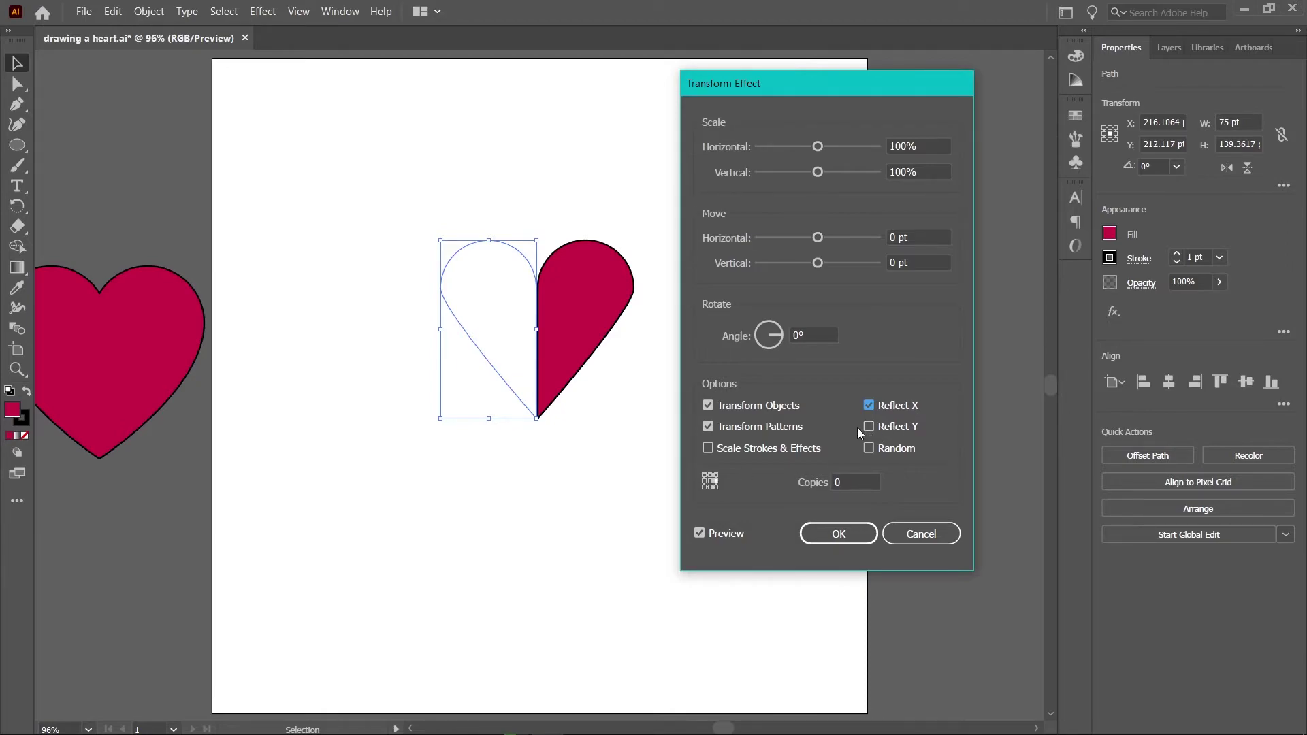
pyautogui.click(859, 482)
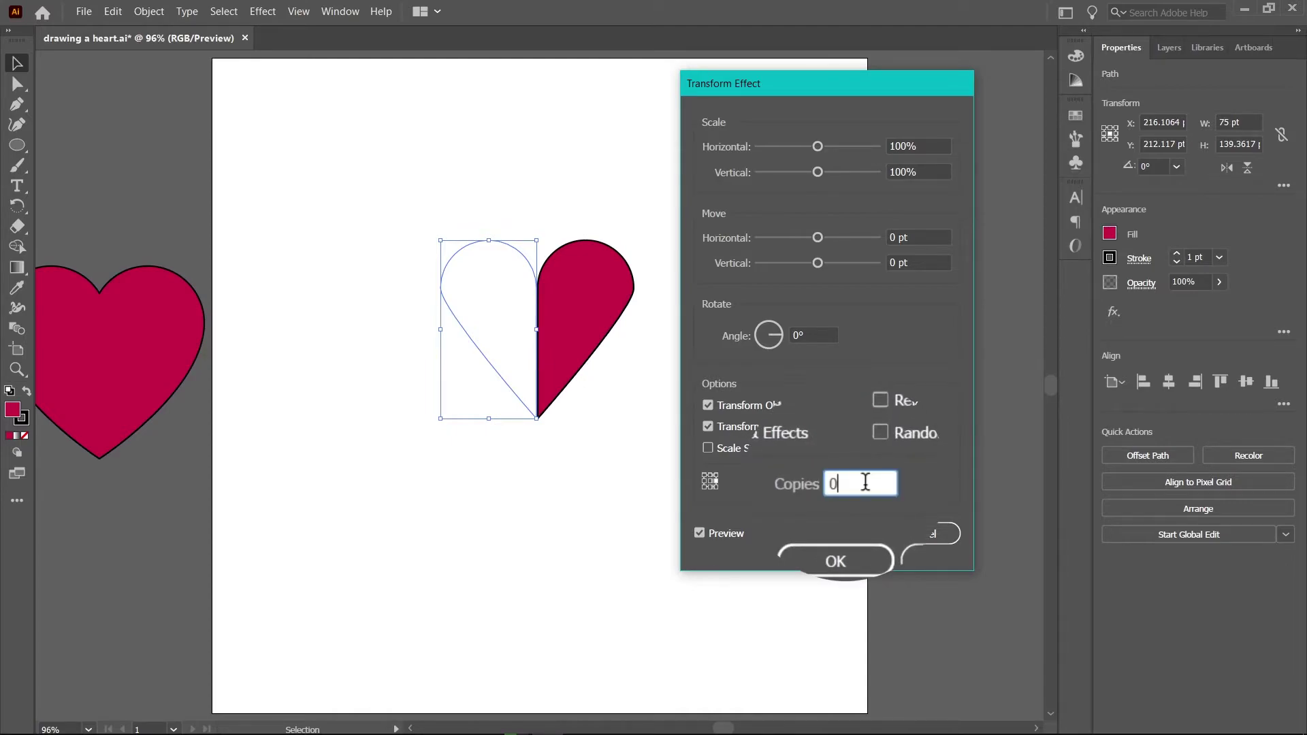
pyautogui.moveTo(864, 482); pyautogui.dragTo(774, 483)
pyautogui.write('1')
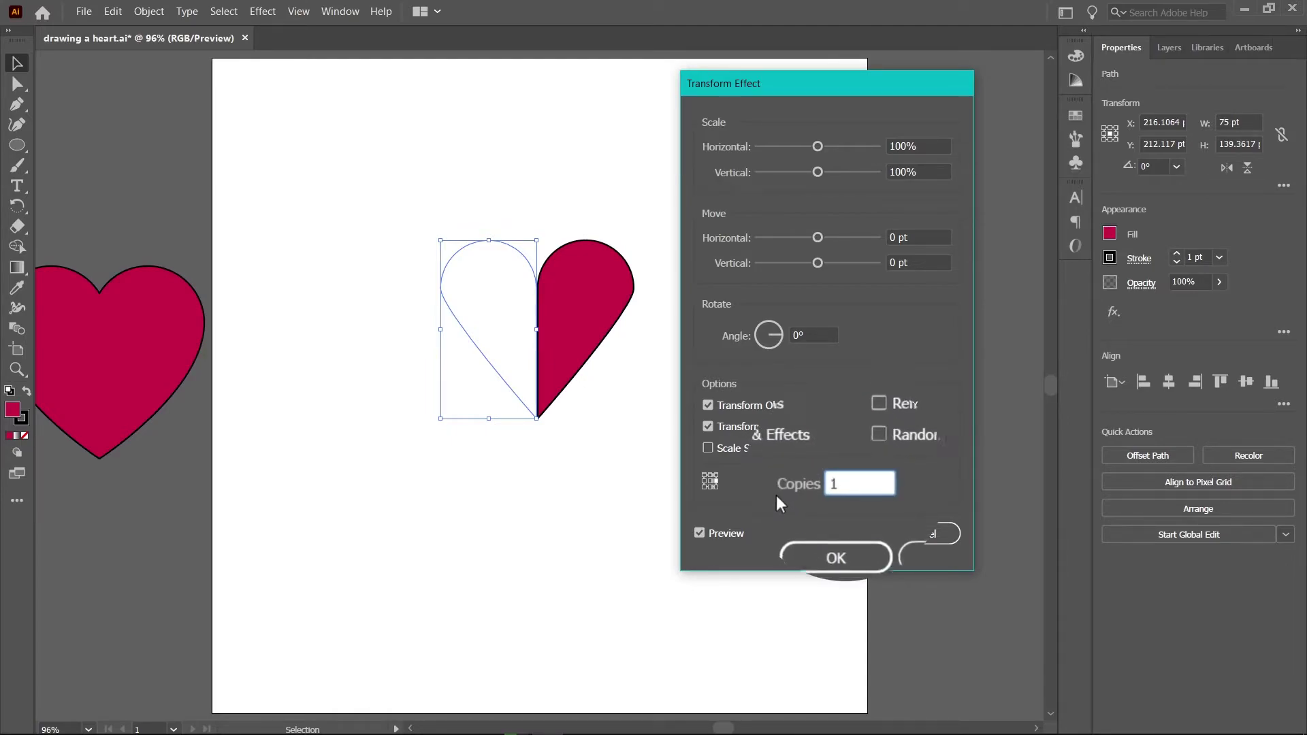
pyautogui.click(835, 527)
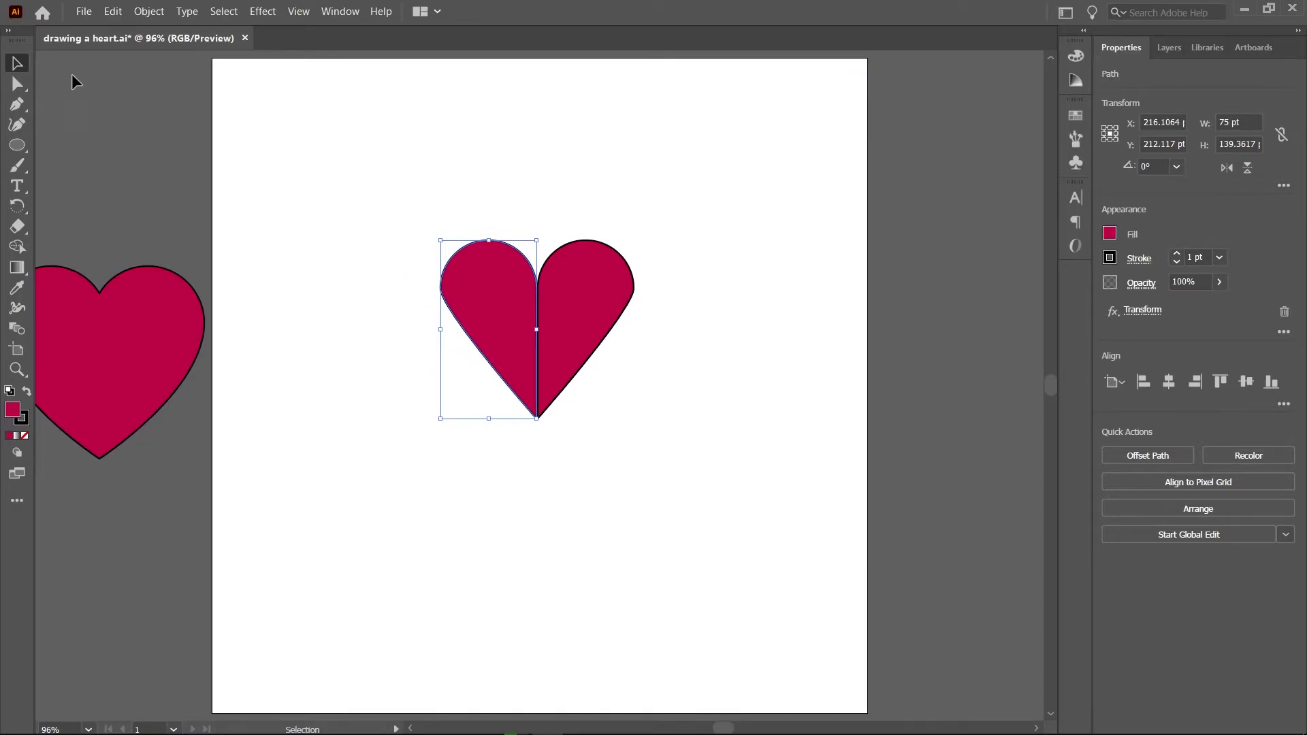
# Move the heart slightly down-right, then switch to Outline view and back to Preview
pyautogui.moveTo(519, 313); pyautogui.dragTo(536, 335)
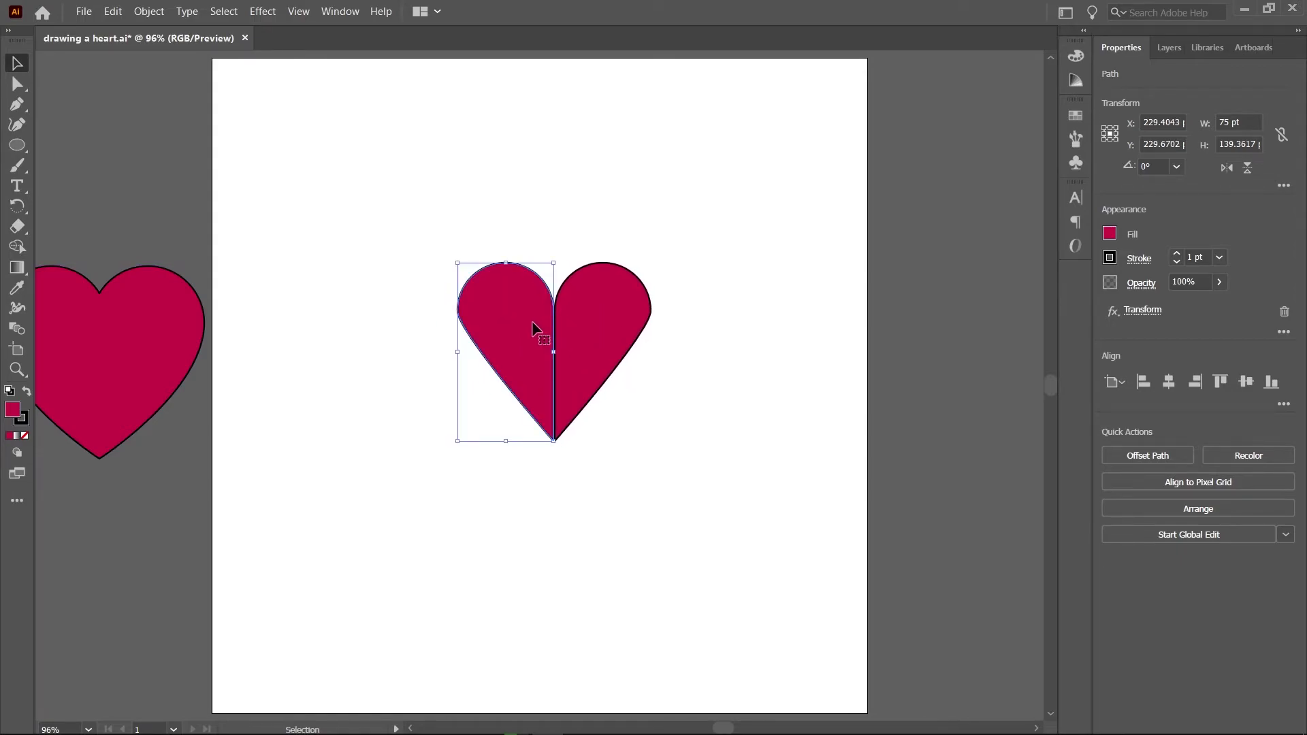
pyautogui.click(300, 11)
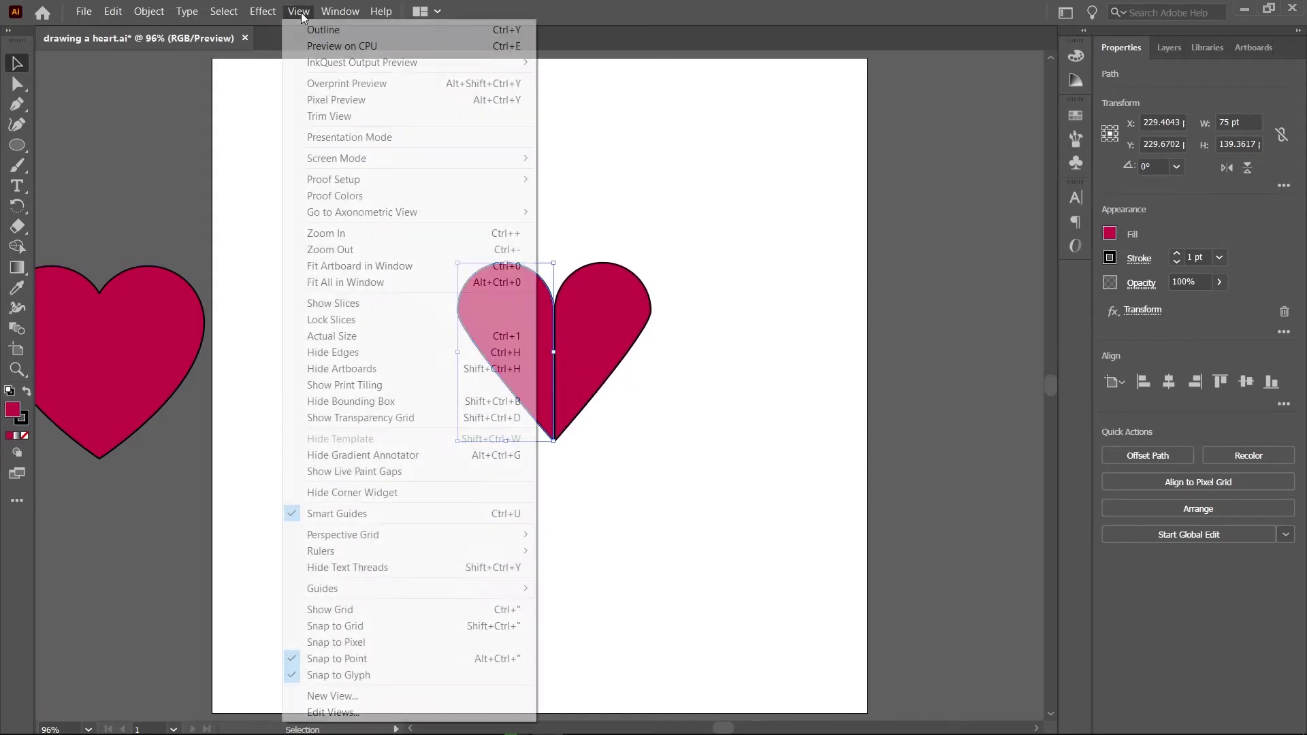
pyautogui.click(342, 30)
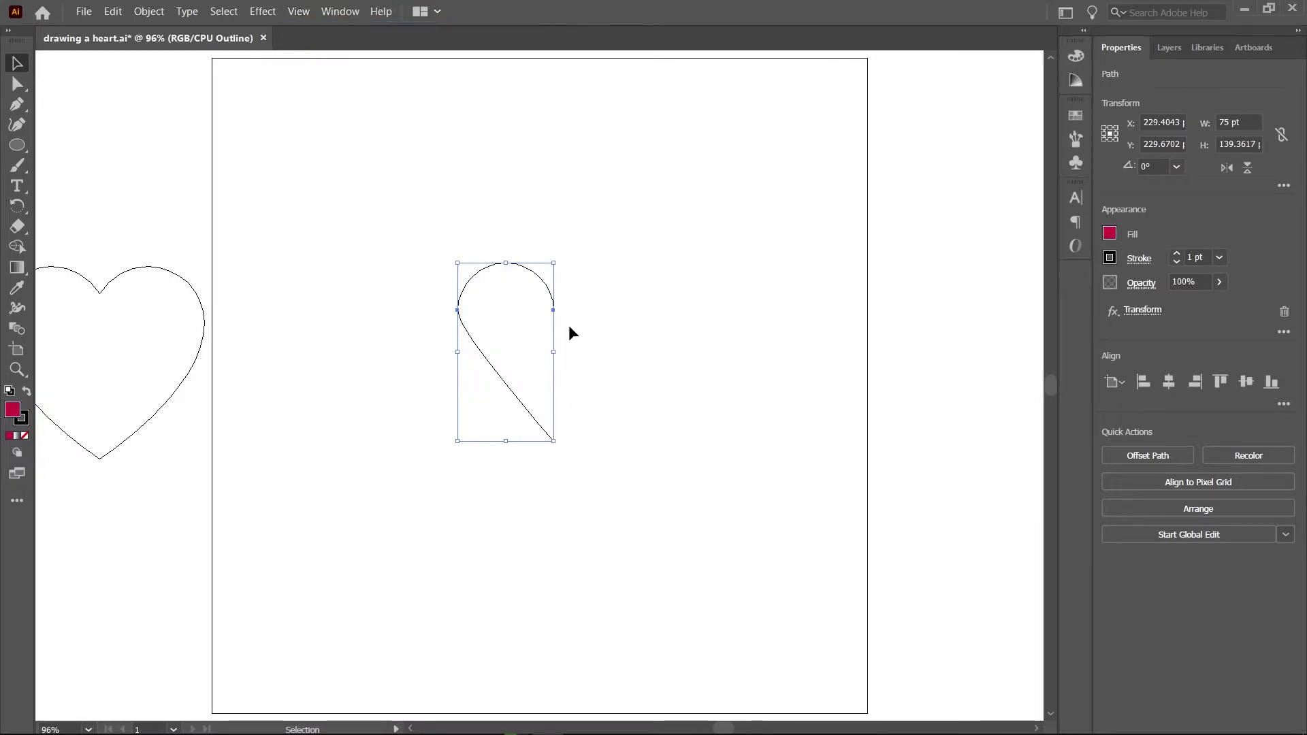
pyautogui.click(570, 324)
pyautogui.click(299, 12)
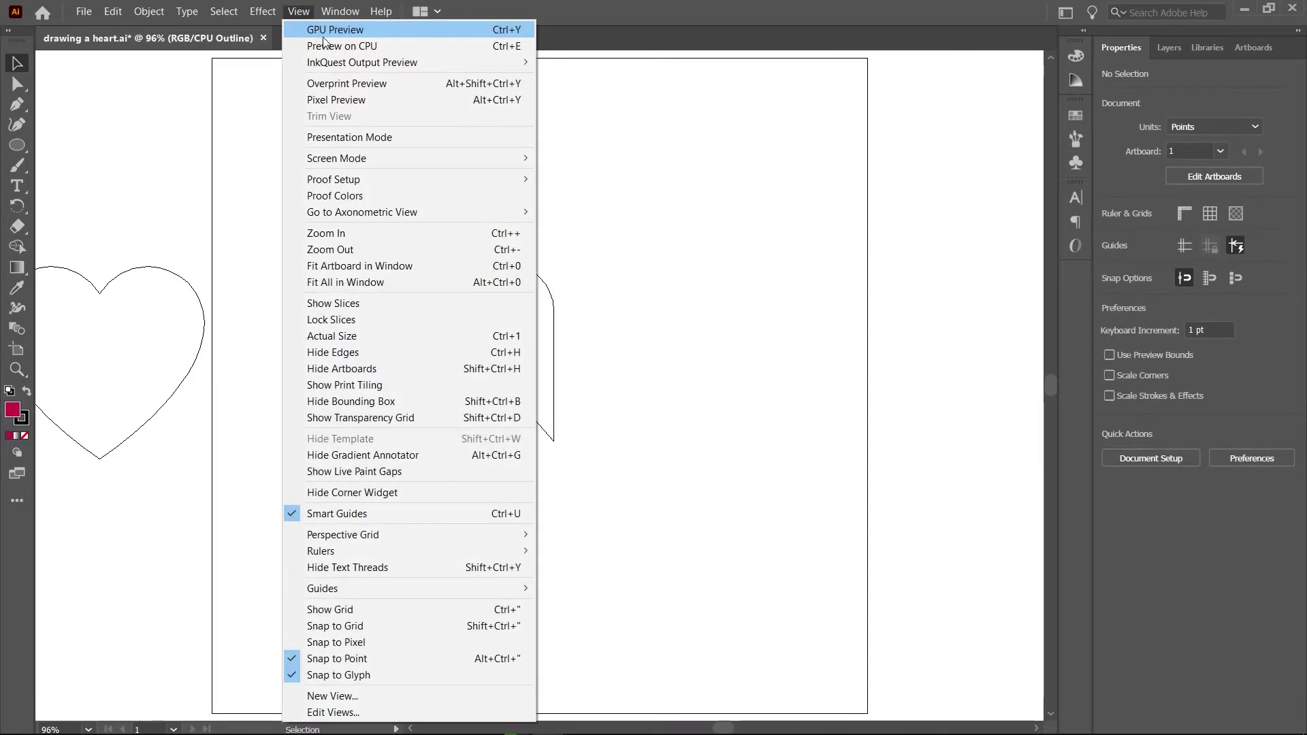
pyautogui.click(323, 36)
pyautogui.click(534, 353)
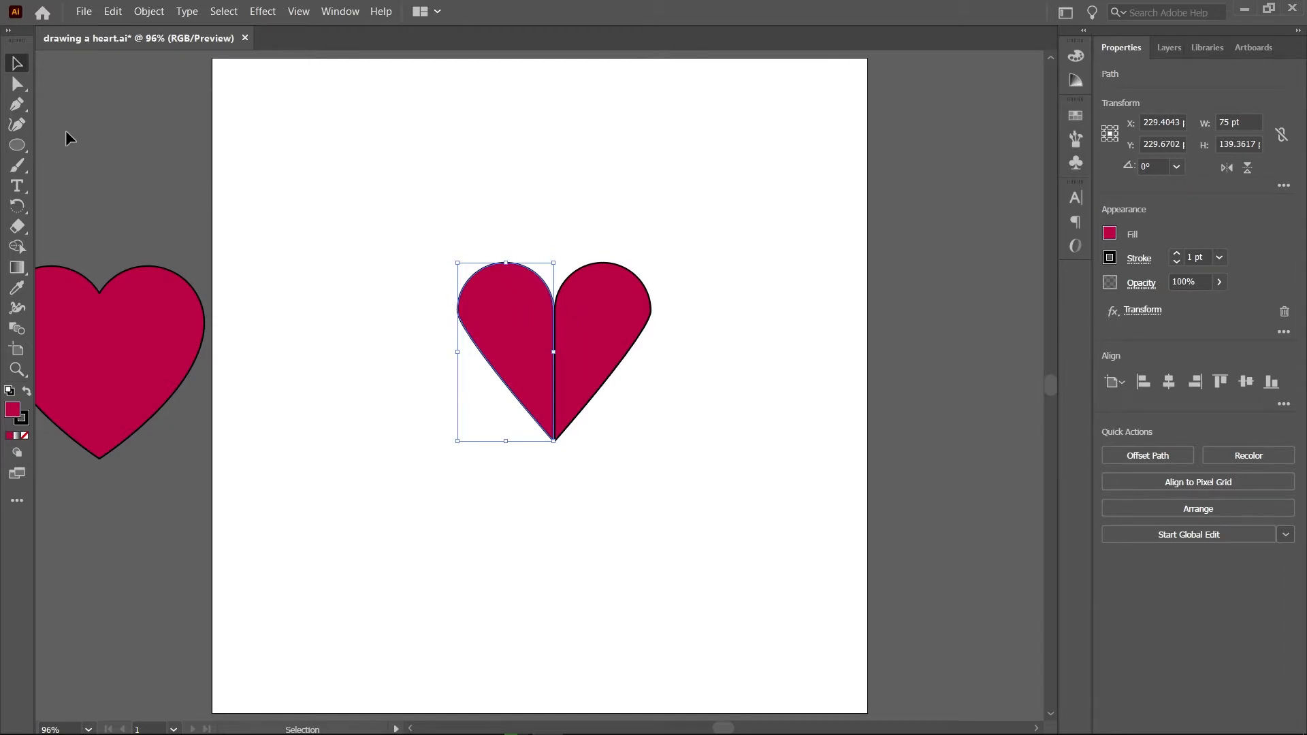
# Drag the left anchor's lower handle straight down to reshape the heart's left curve
pyautogui.click(17, 84)
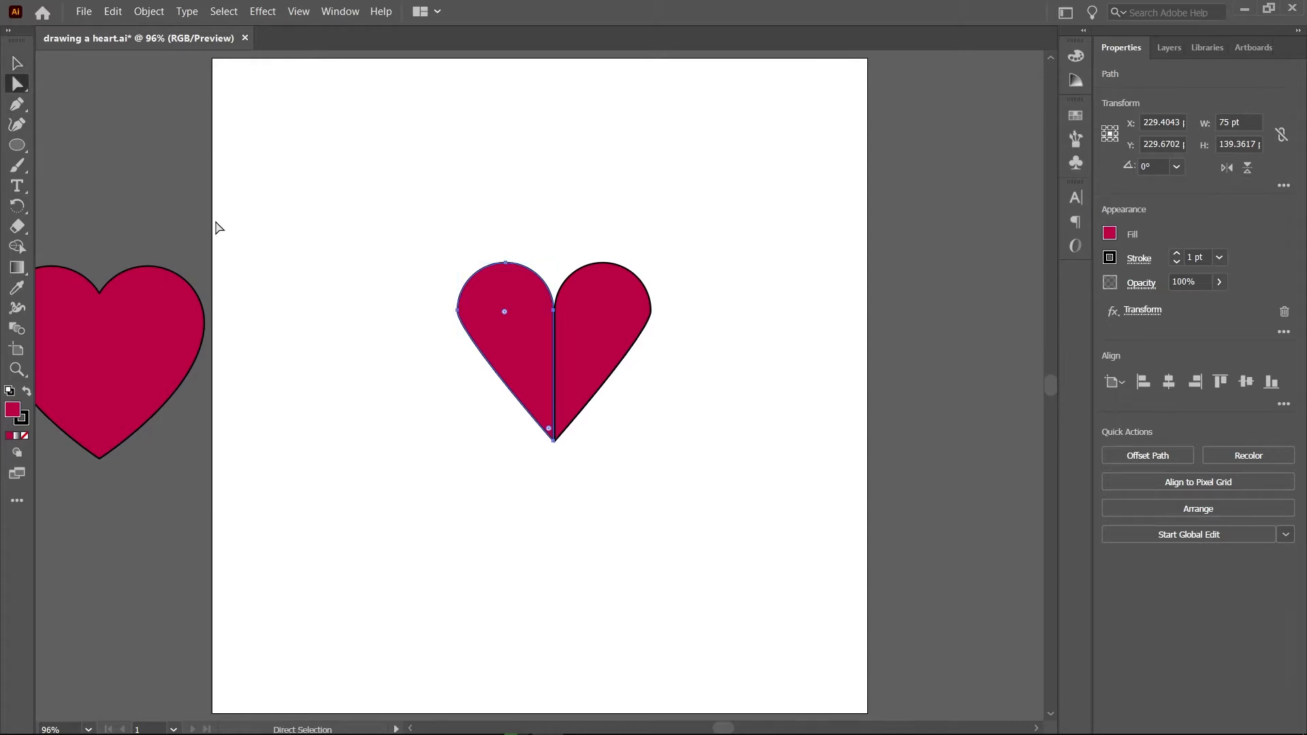
pyautogui.click(456, 310)
pyautogui.moveTo(458, 333); pyautogui.dragTo(457, 373)
# Expand the half-heart's Transform appearance into real paths
pyautogui.press('v')
pyautogui.click(482, 412)
pyautogui.click(515, 385)
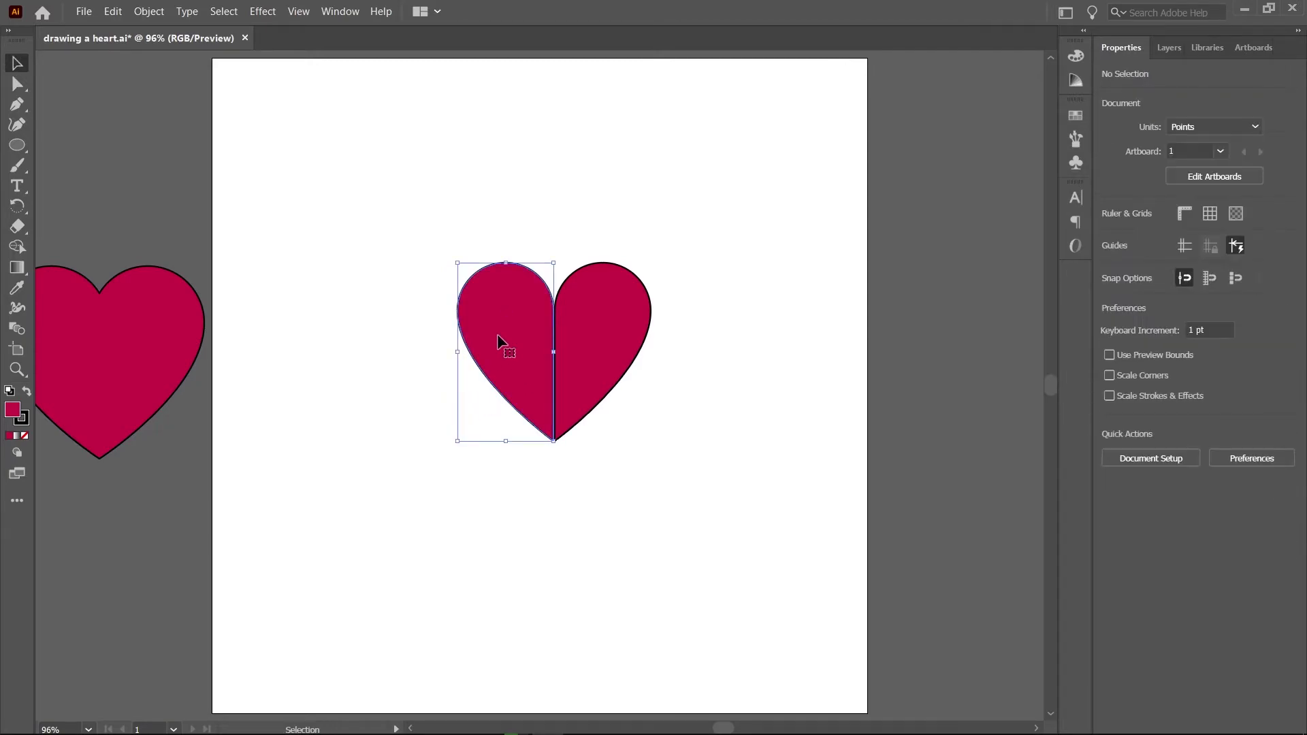
pyautogui.click(151, 12)
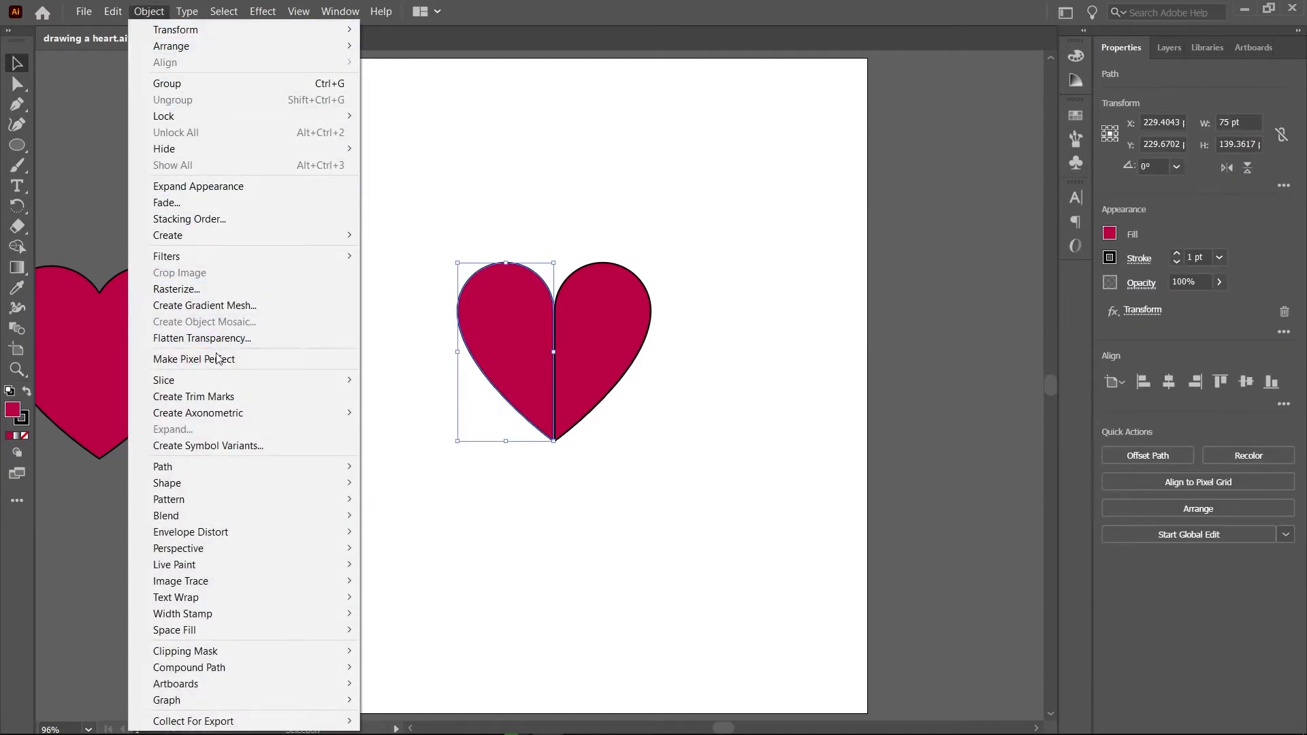
pyautogui.moveTo(247, 499)
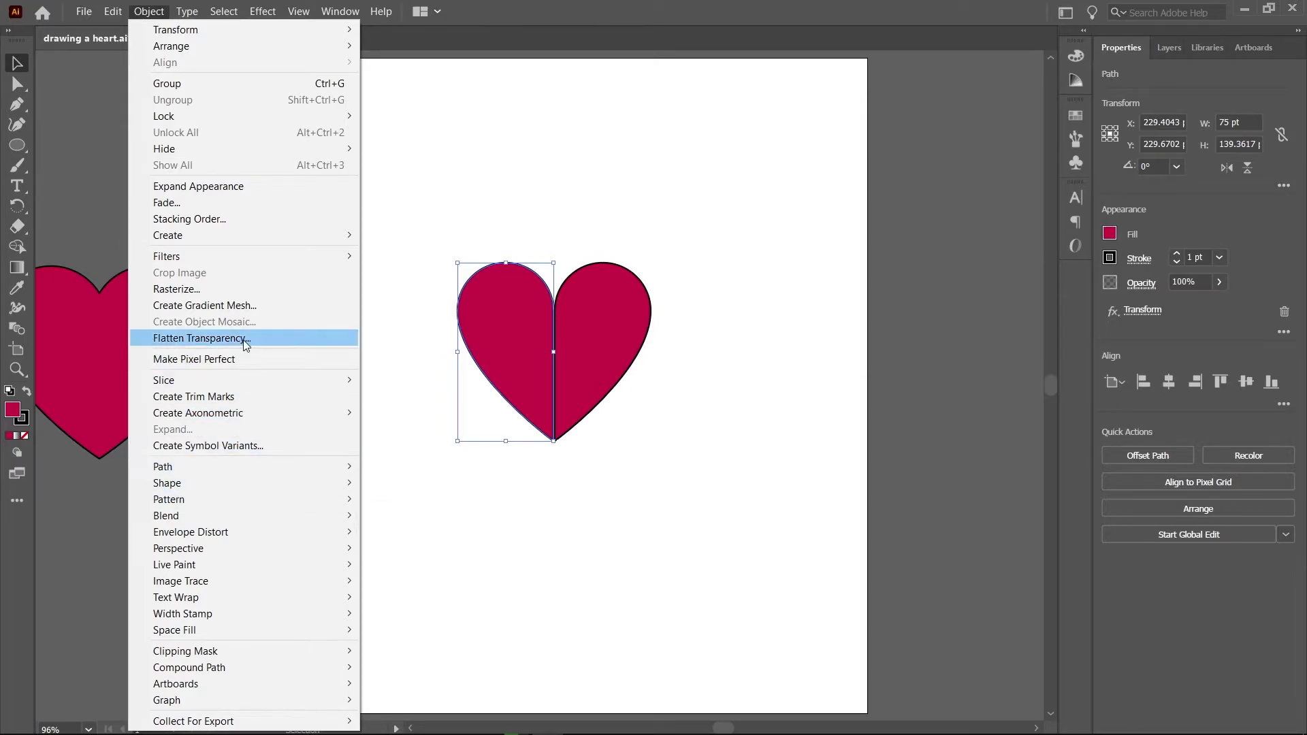
pyautogui.click(242, 186)
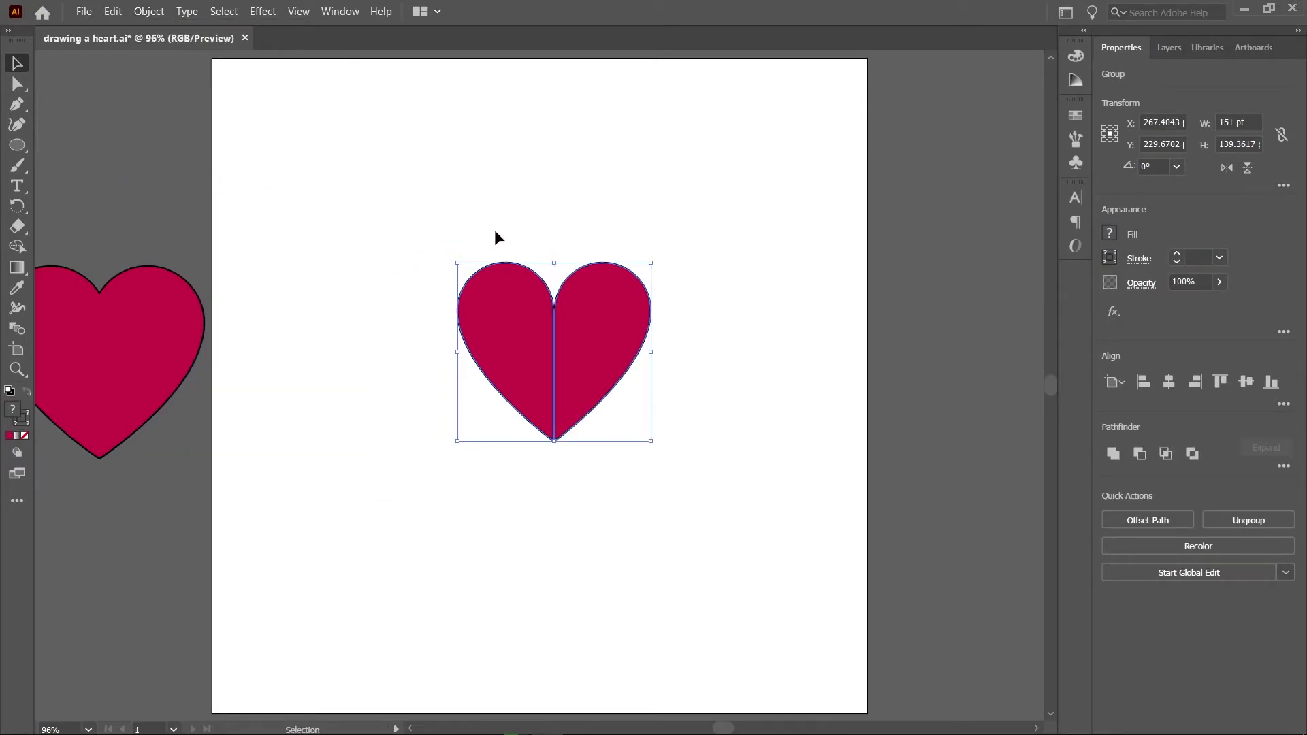
# Ungroup the heart and push the right half against the left half
pyautogui.click(730, 303)
pyautogui.click(595, 337)
pyautogui.rightClick(525, 337)
pyautogui.click(570, 457)
pyautogui.click(594, 433)
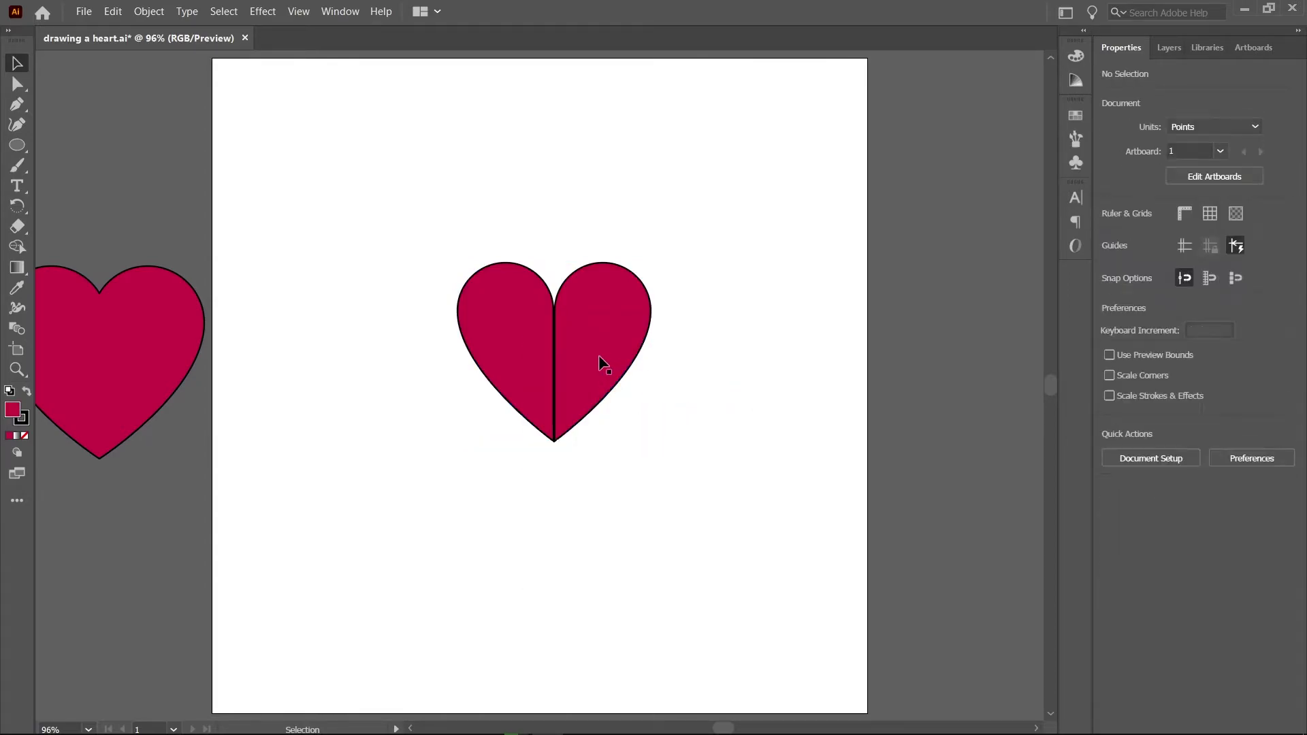
pyautogui.moveTo(582, 371)
pyautogui.mouseDown()
pyautogui.moveTo(644, 356)
pyautogui.moveTo(629, 374)
pyautogui.moveTo(581, 374)
pyautogui.mouseUp()
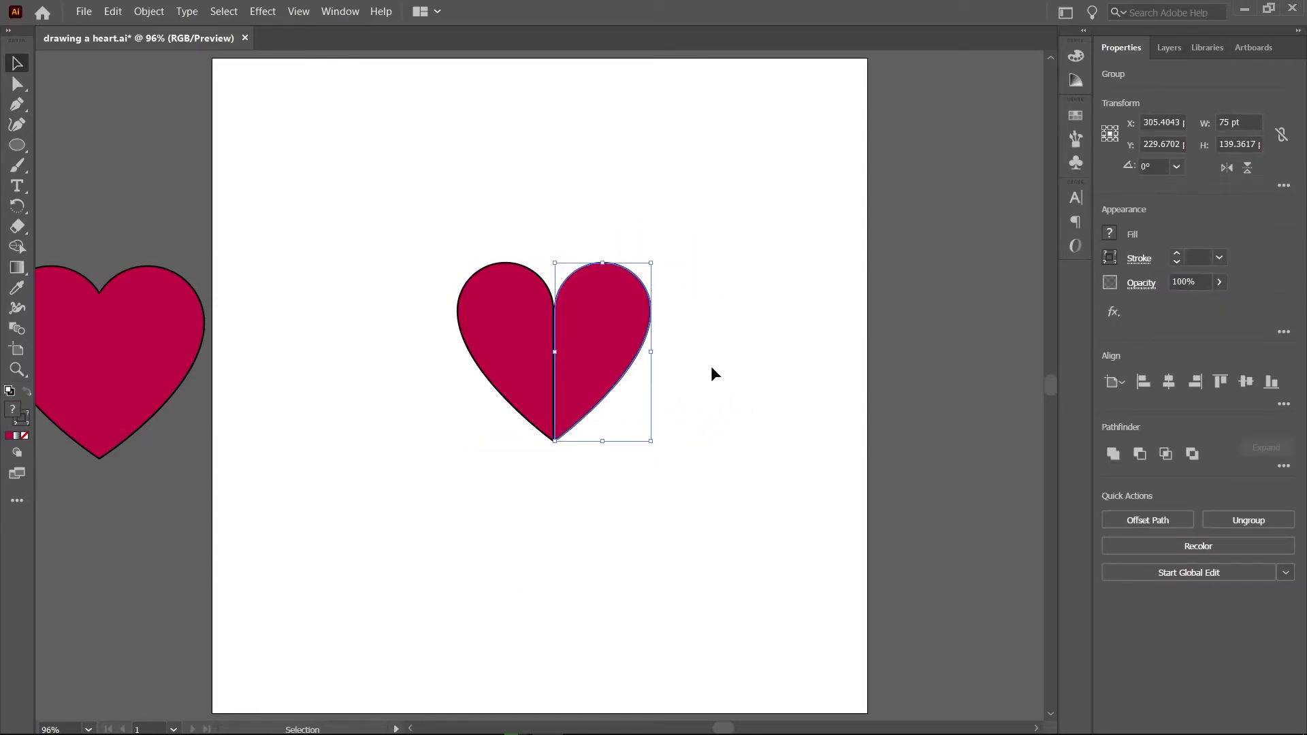
pyautogui.click(713, 374)
pyautogui.scroll(3, 590, 341)
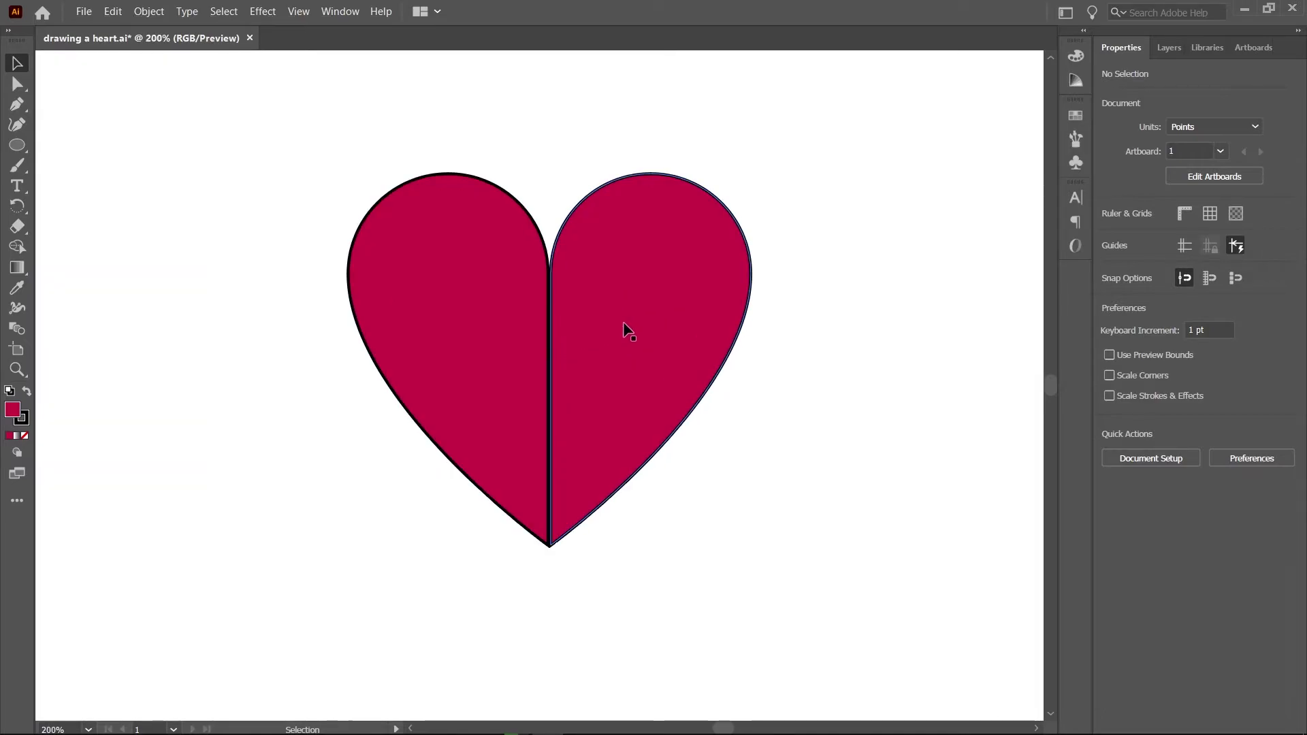
# Overlap the halves, merge them with Shape Builder and remove the sliver at the tip
pyautogui.moveTo(623, 324); pyautogui.dragTo(602, 322)
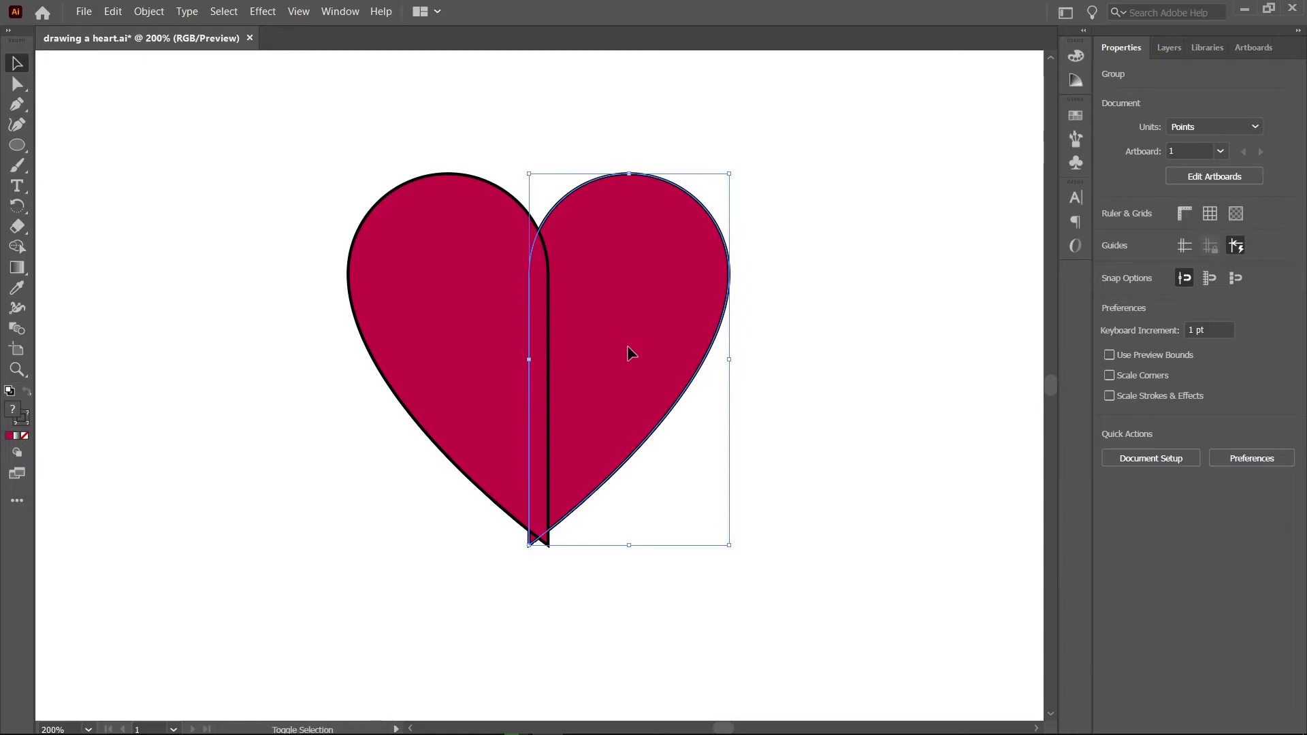
pyautogui.moveTo(770, 499); pyautogui.dragTo(356, 242)
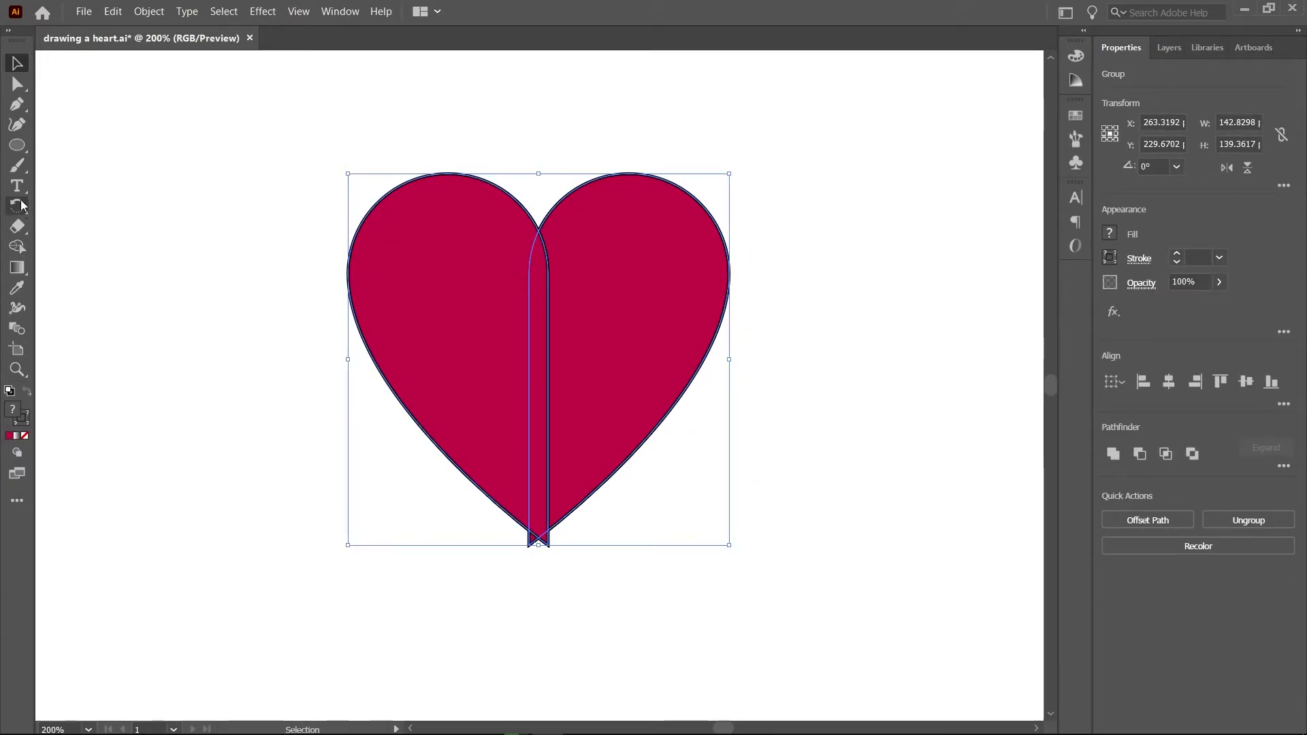
pyautogui.click(26, 250)
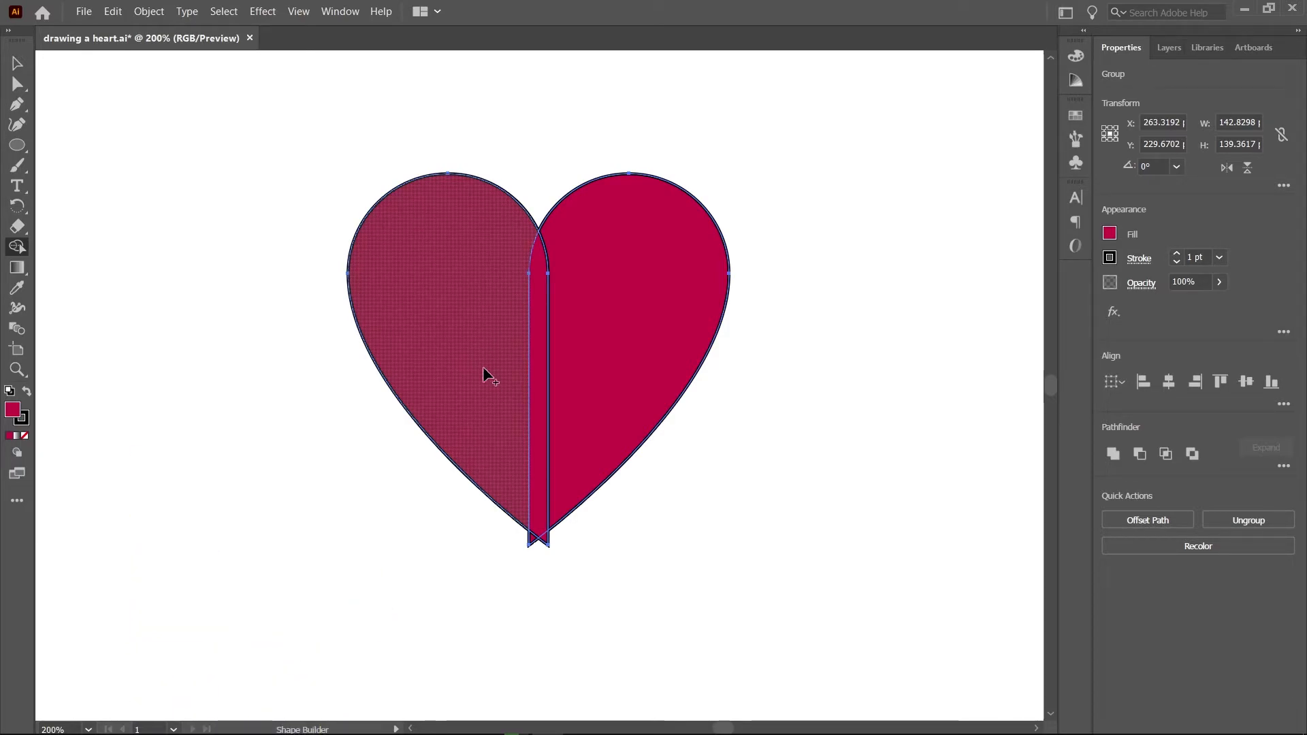
pyautogui.moveTo(485, 375)
pyautogui.mouseDown()
pyautogui.moveTo(597, 399)
pyautogui.moveTo(653, 347)
pyautogui.mouseUp()
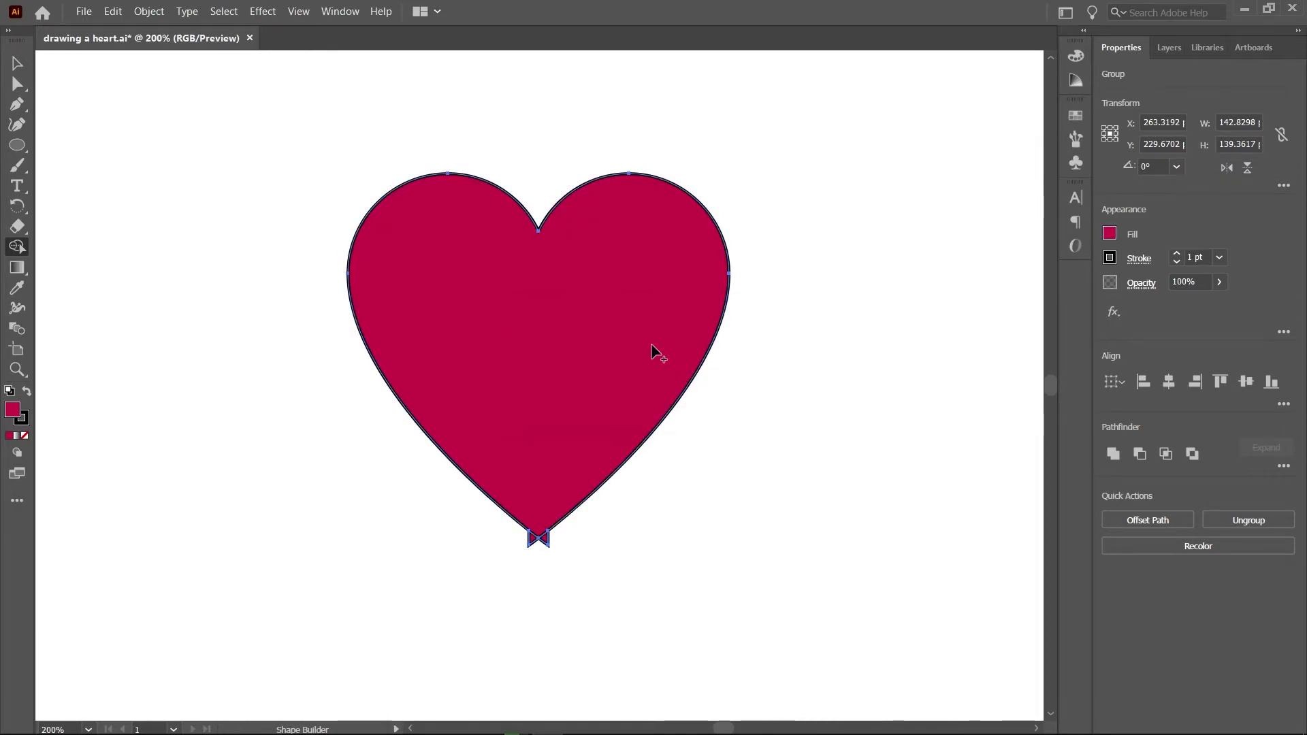
pyautogui.keyDown('alt'); pyautogui.click(545, 539); pyautogui.keyUp('alt')
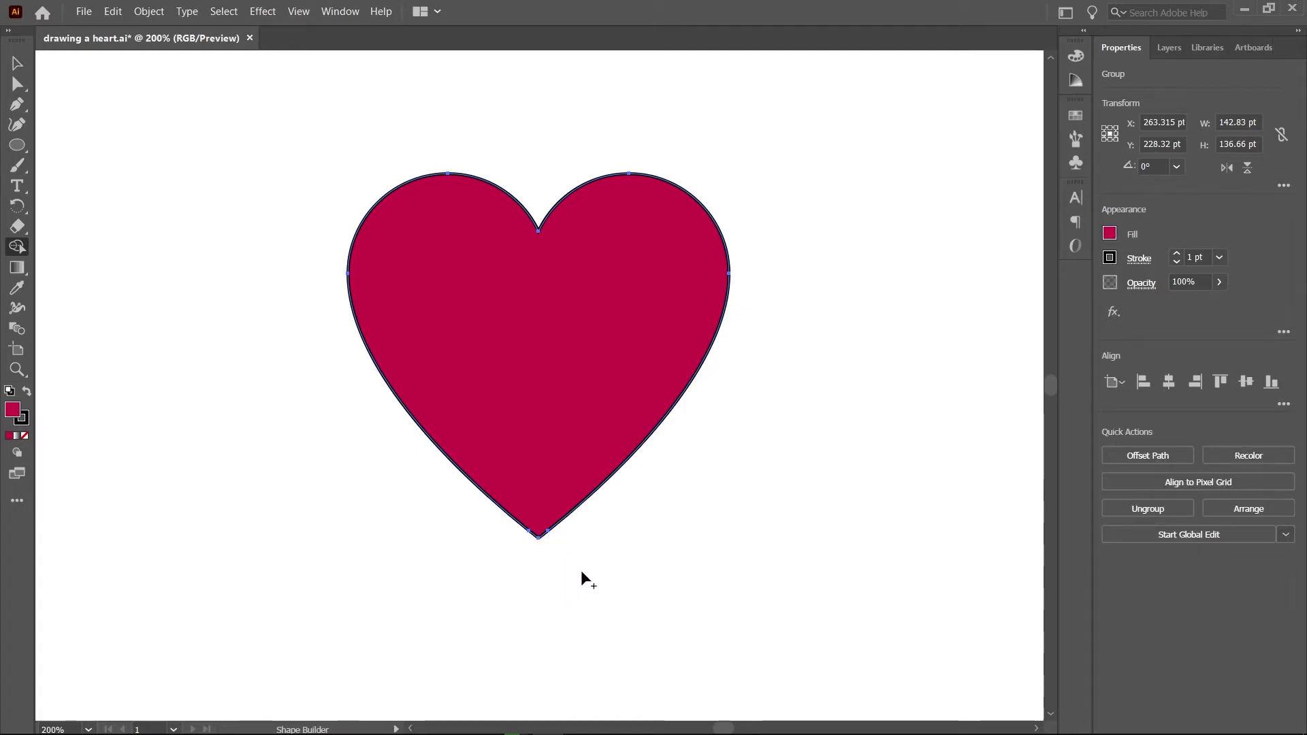
pyautogui.press('v')
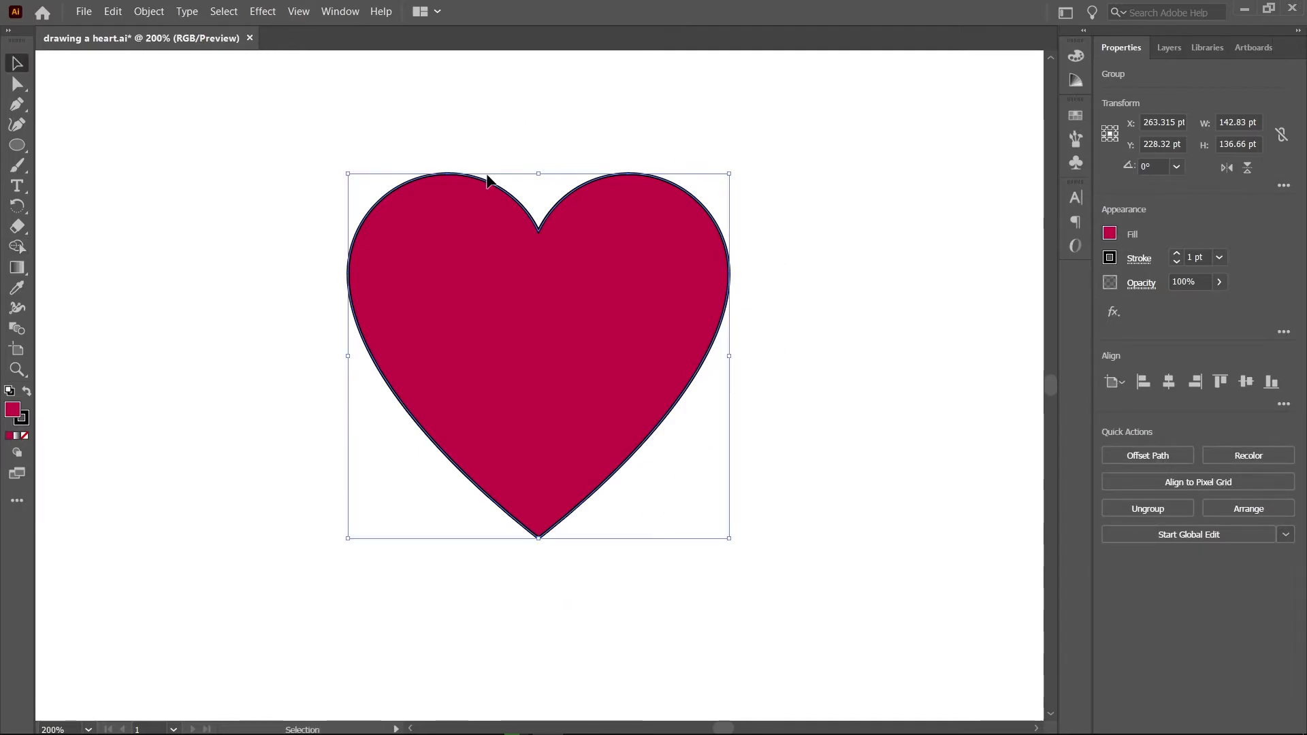
pyautogui.hotkey('ctrl', '1')
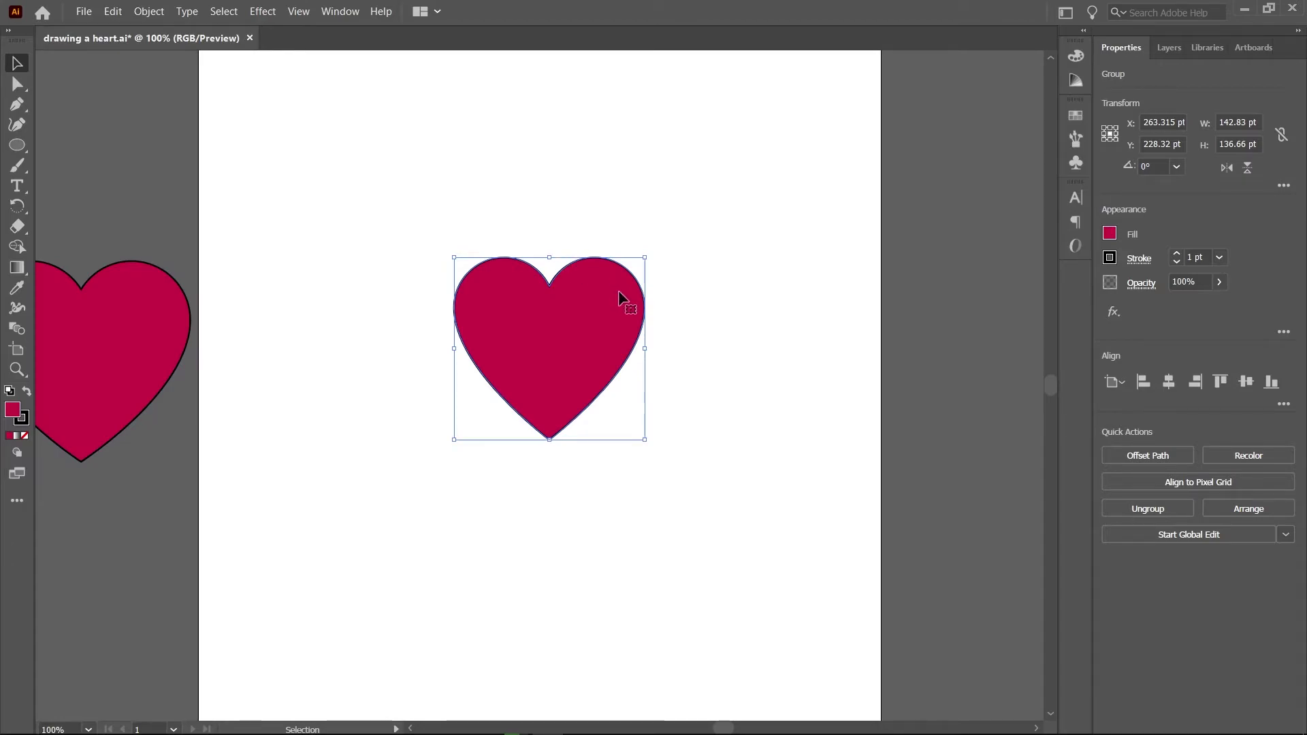
pyautogui.click(742, 361)
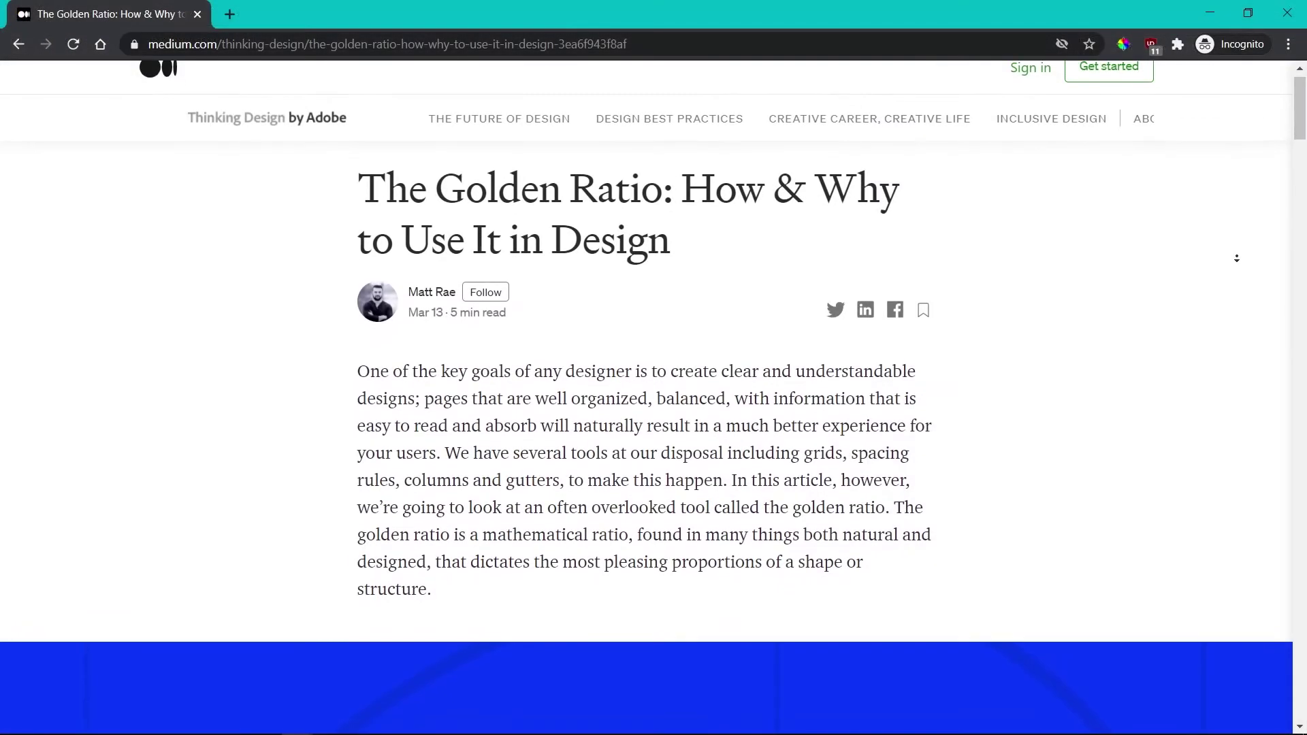
# Scroll the Medium article to the A/B = (A+B)/A = 1.618 formula and enlarge, then close its image
pyautogui.middleClick(1241, 273)
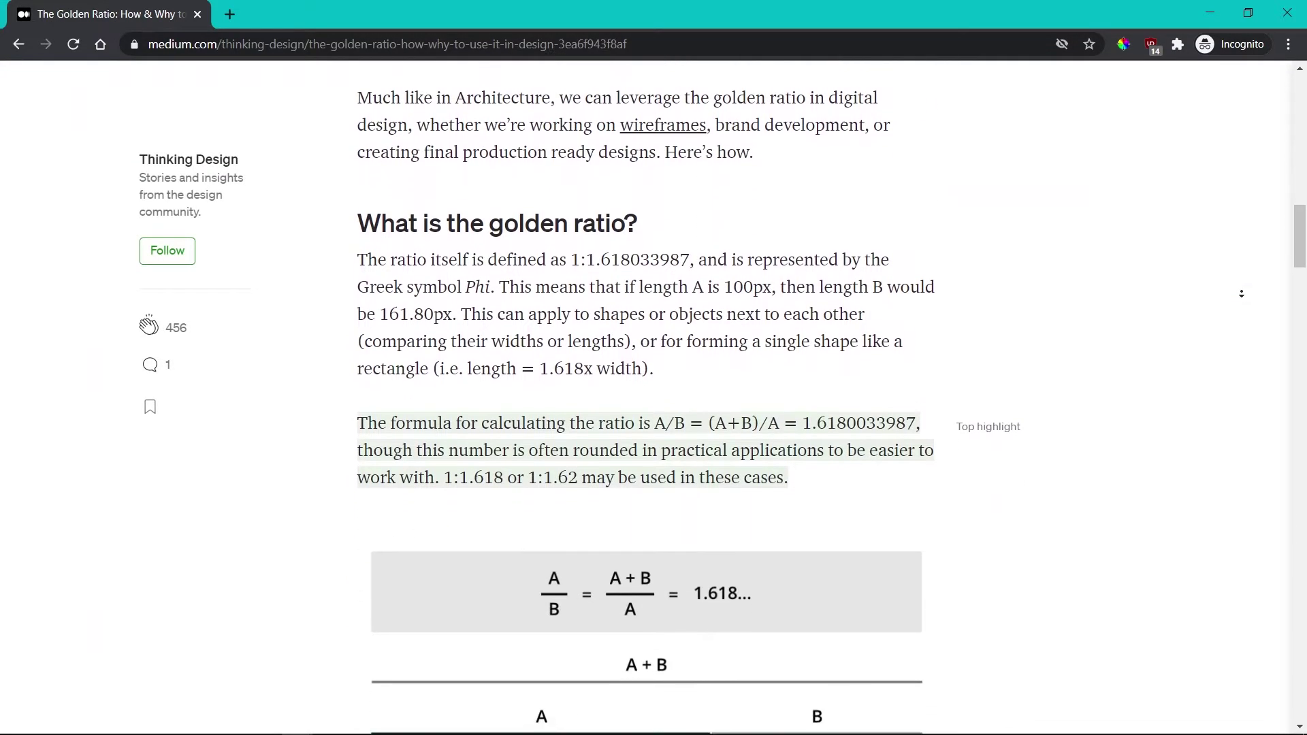
pyautogui.middleClick(1241, 293)
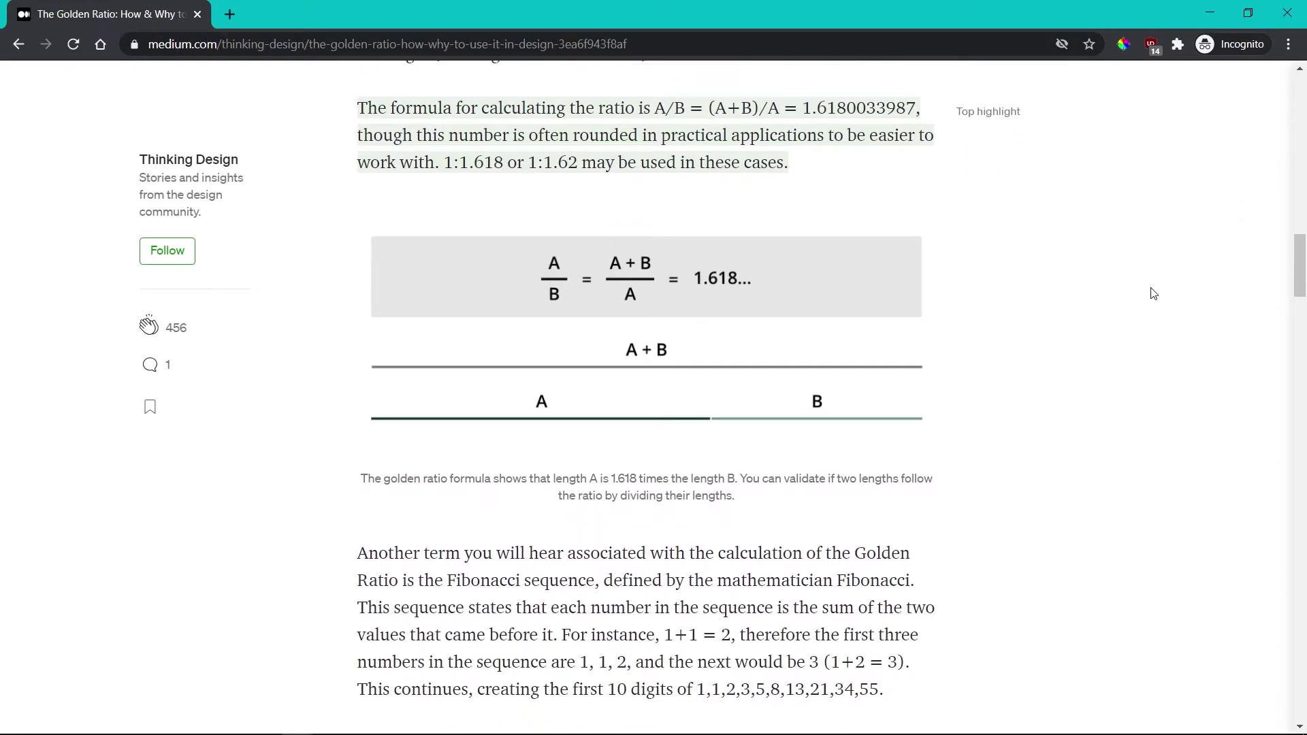
pyautogui.click(737, 289)
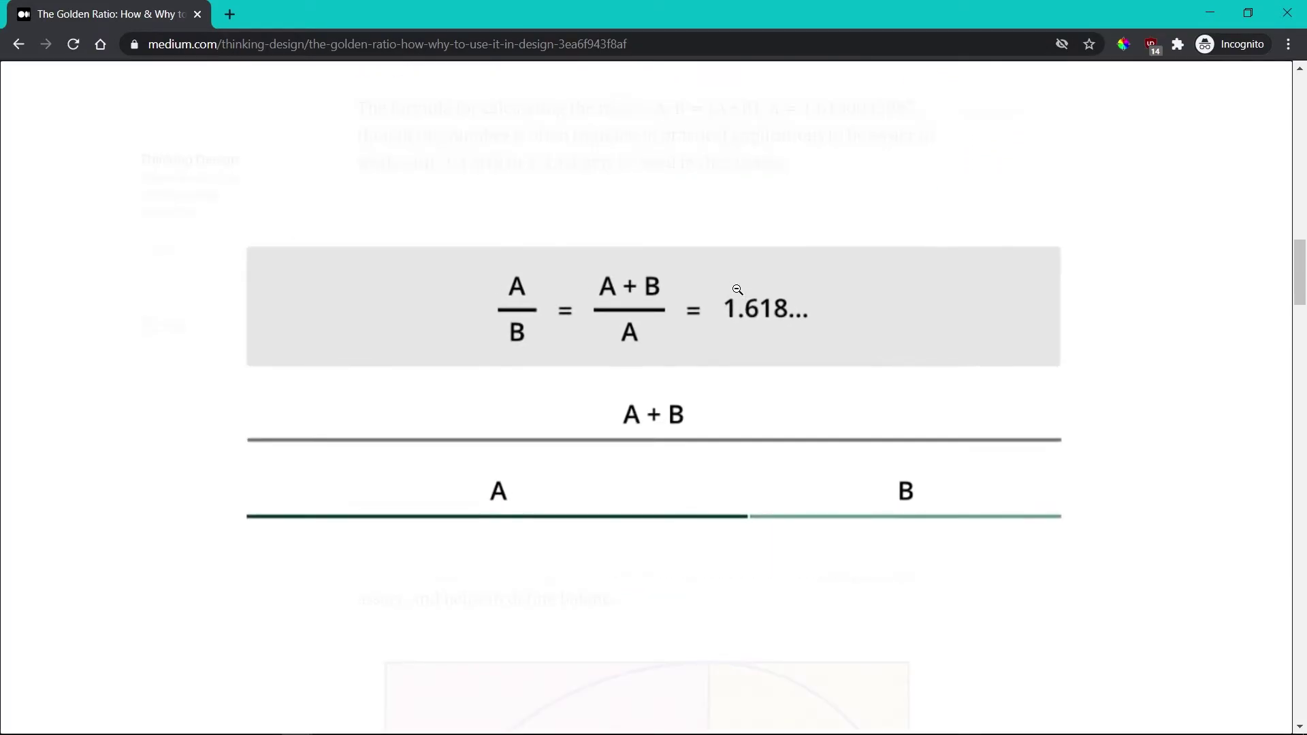
pyautogui.click(931, 340)
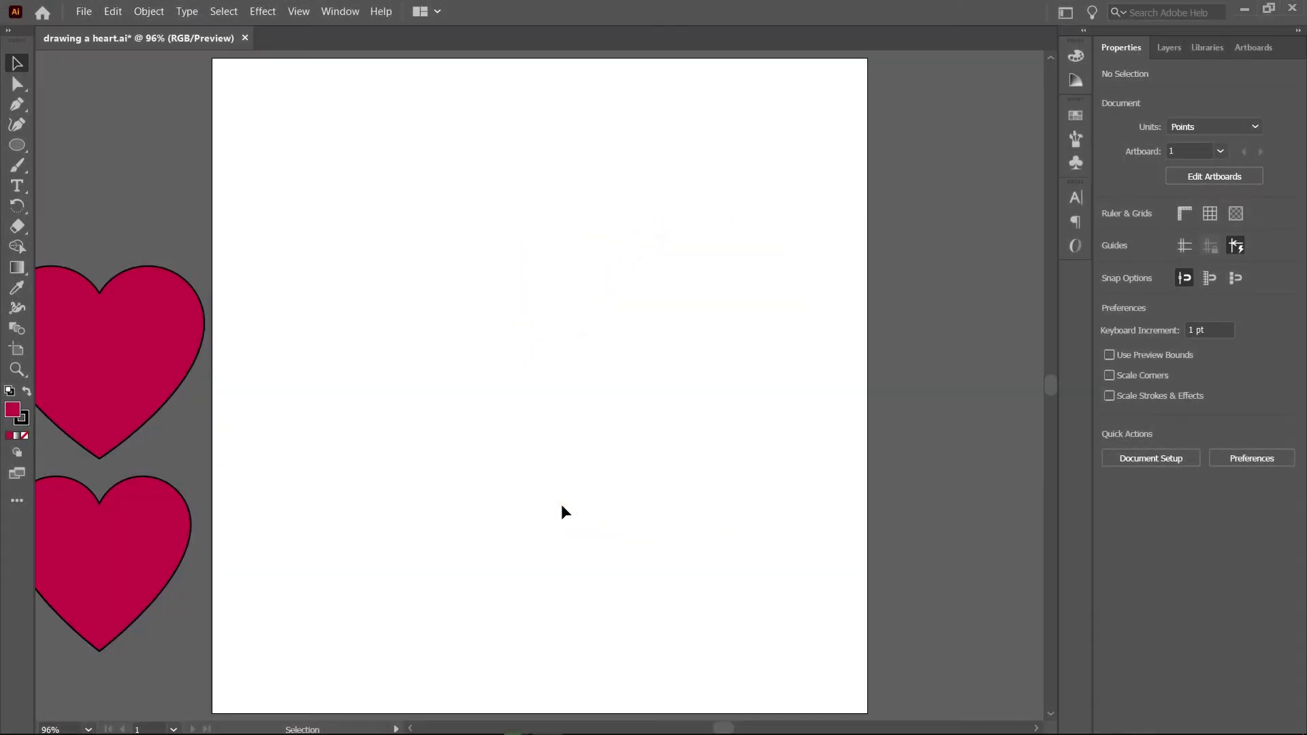
# Create a 200 × 200 pt square with the Rectangle Tool
pyautogui.click(11, 150)
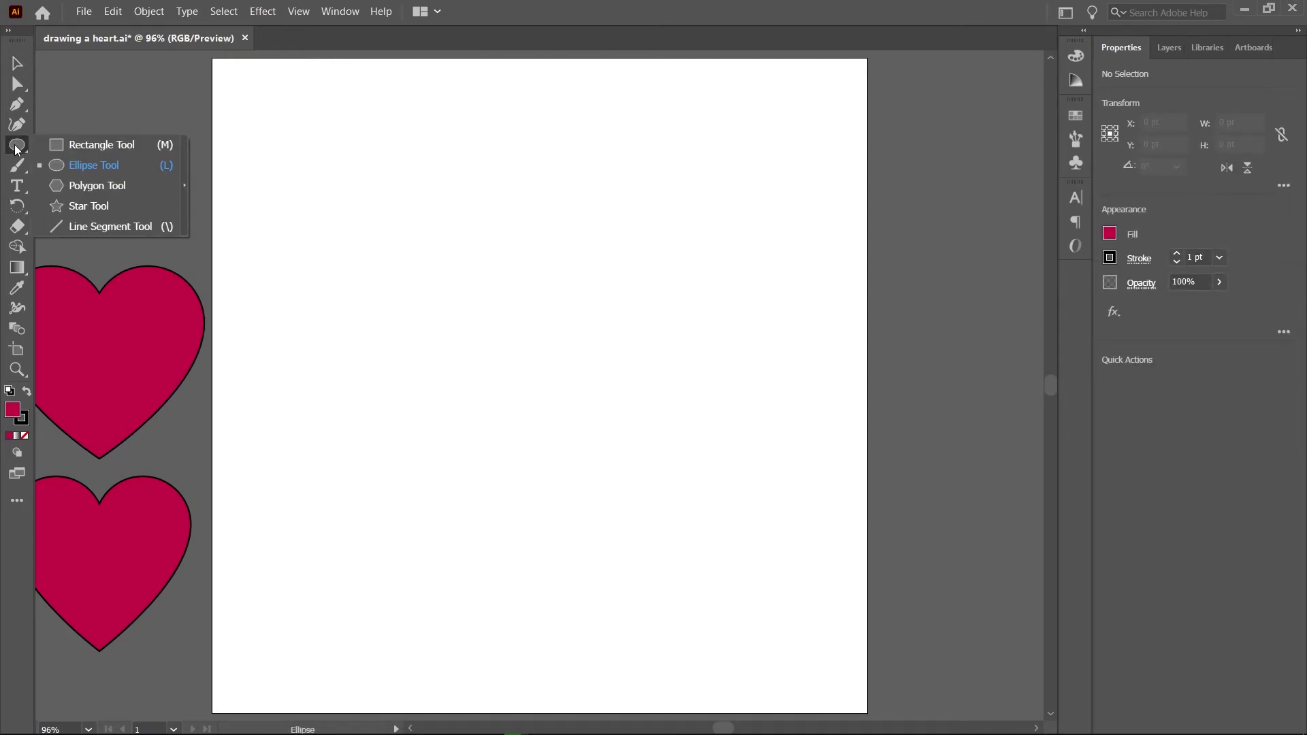
pyautogui.click(82, 142)
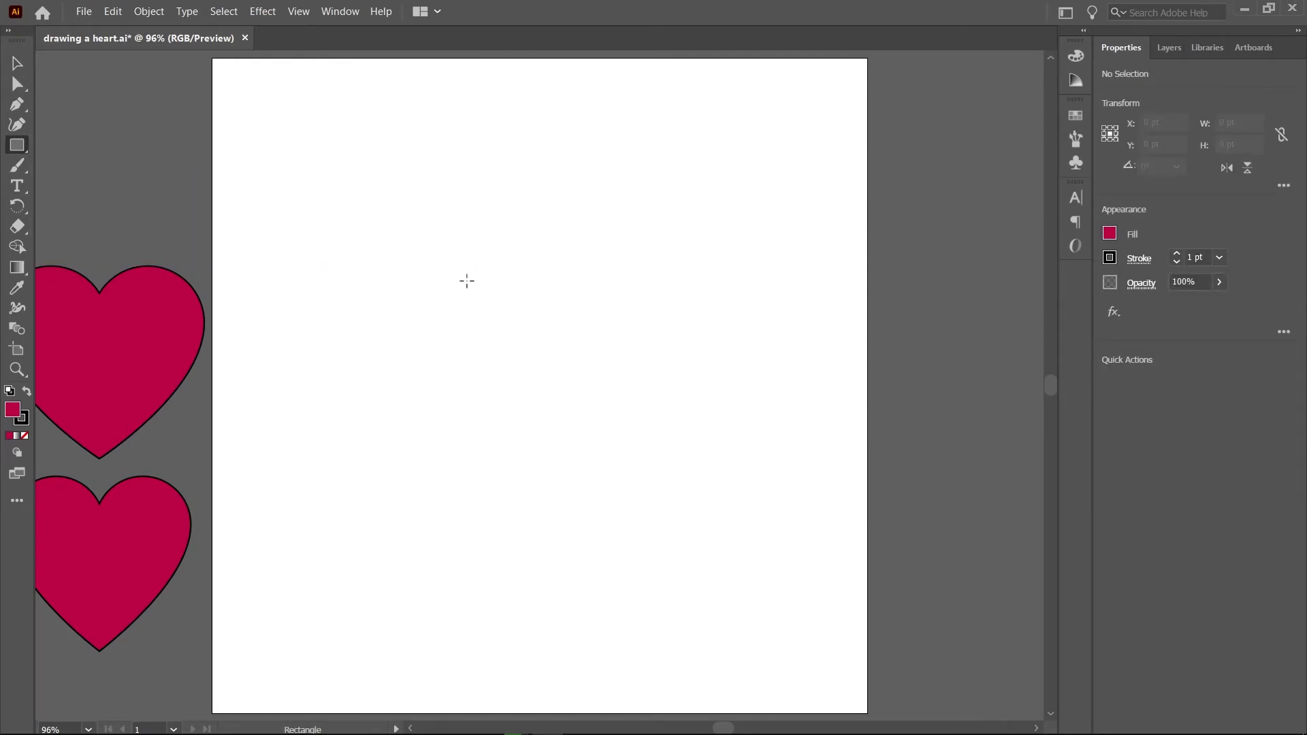
pyautogui.click(469, 284)
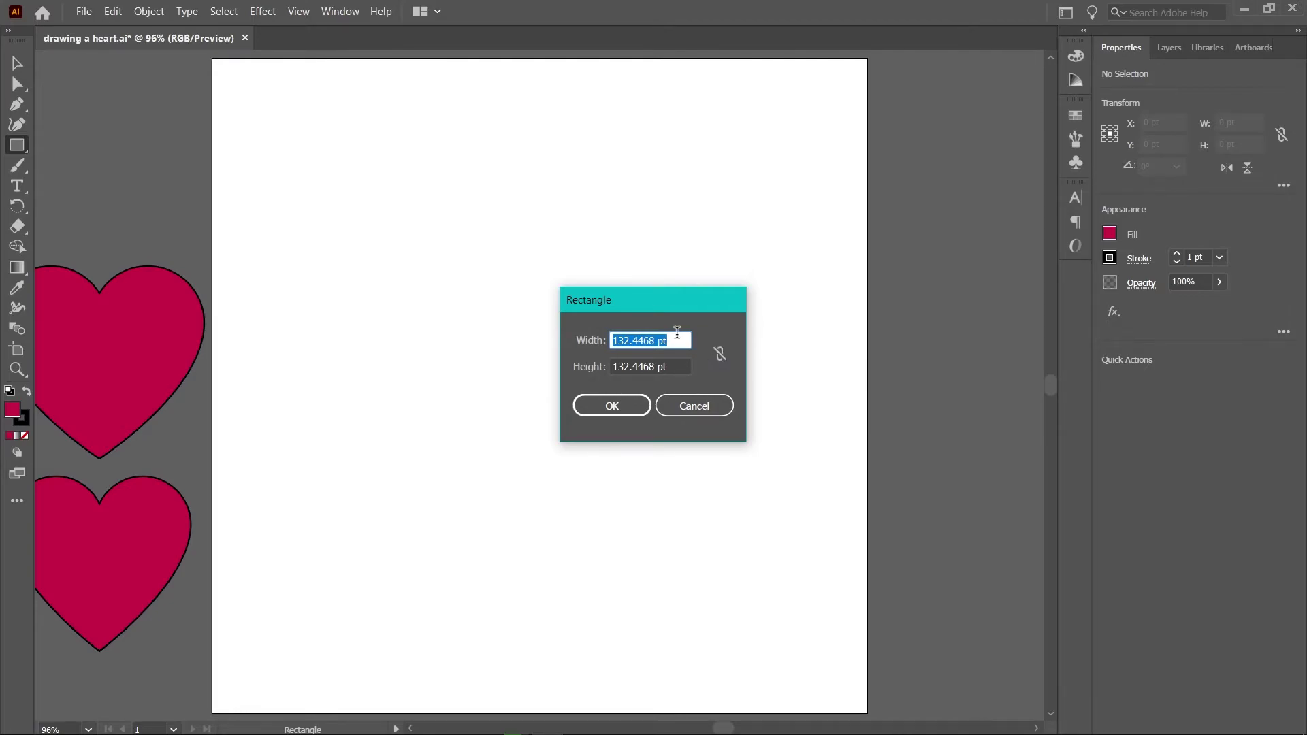
pyautogui.write('200')
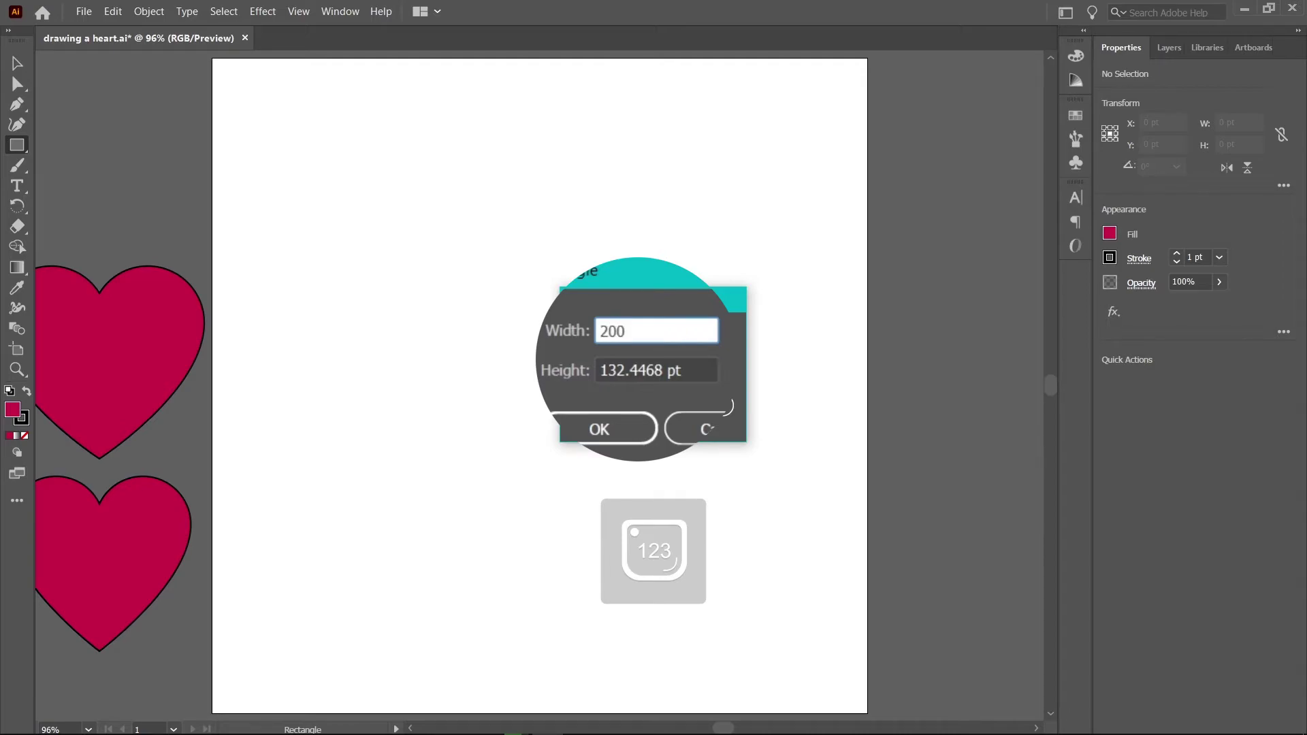
pyautogui.press('Tab')
pyautogui.write('200')
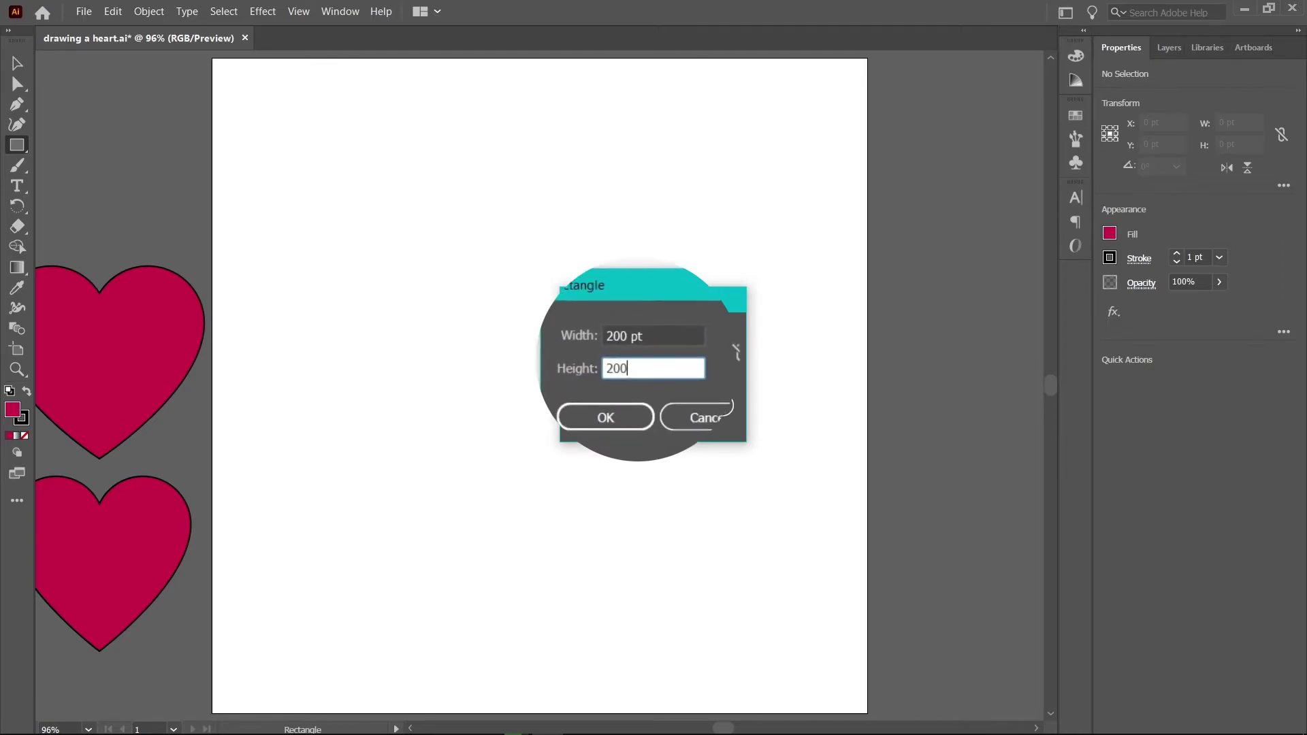
pyautogui.press('Return')
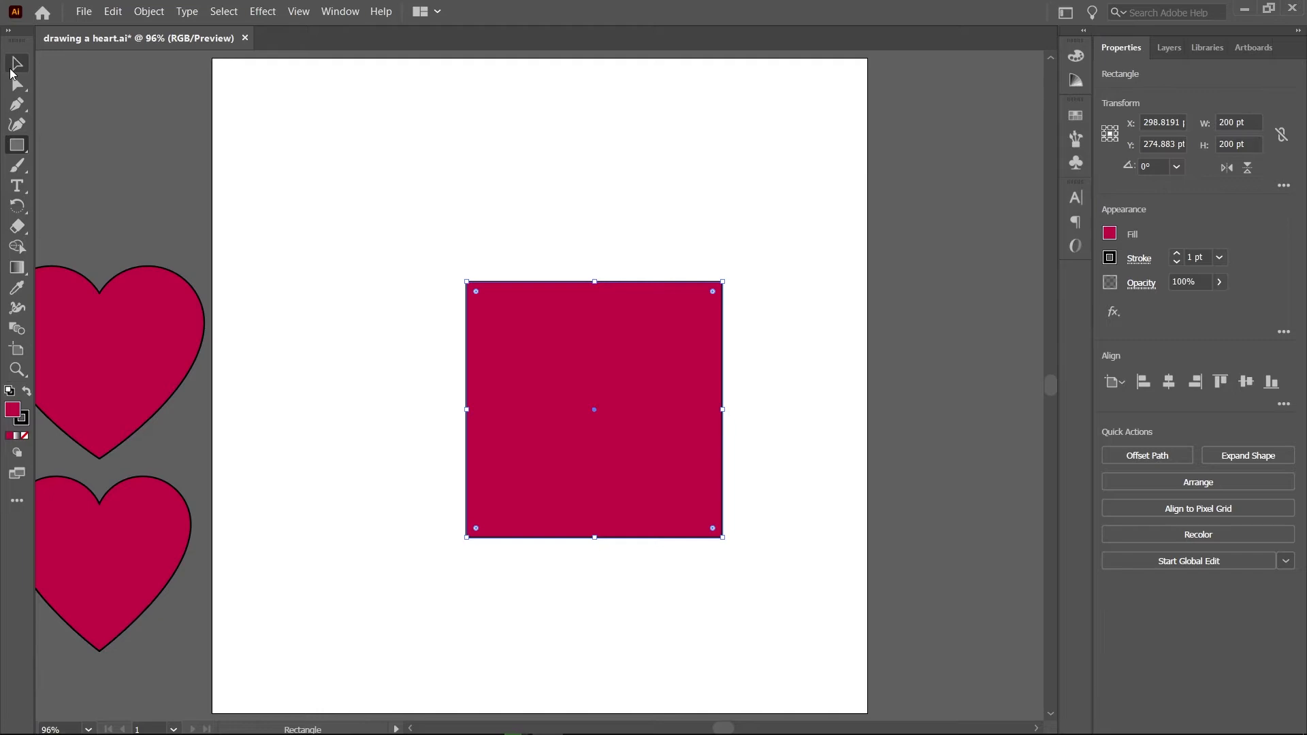
pyautogui.click(15, 66)
# Move the square up-left and set its width to 200/1.618, giving 123.6094 pt
pyautogui.moveTo(600, 424); pyautogui.dragTo(541, 387)
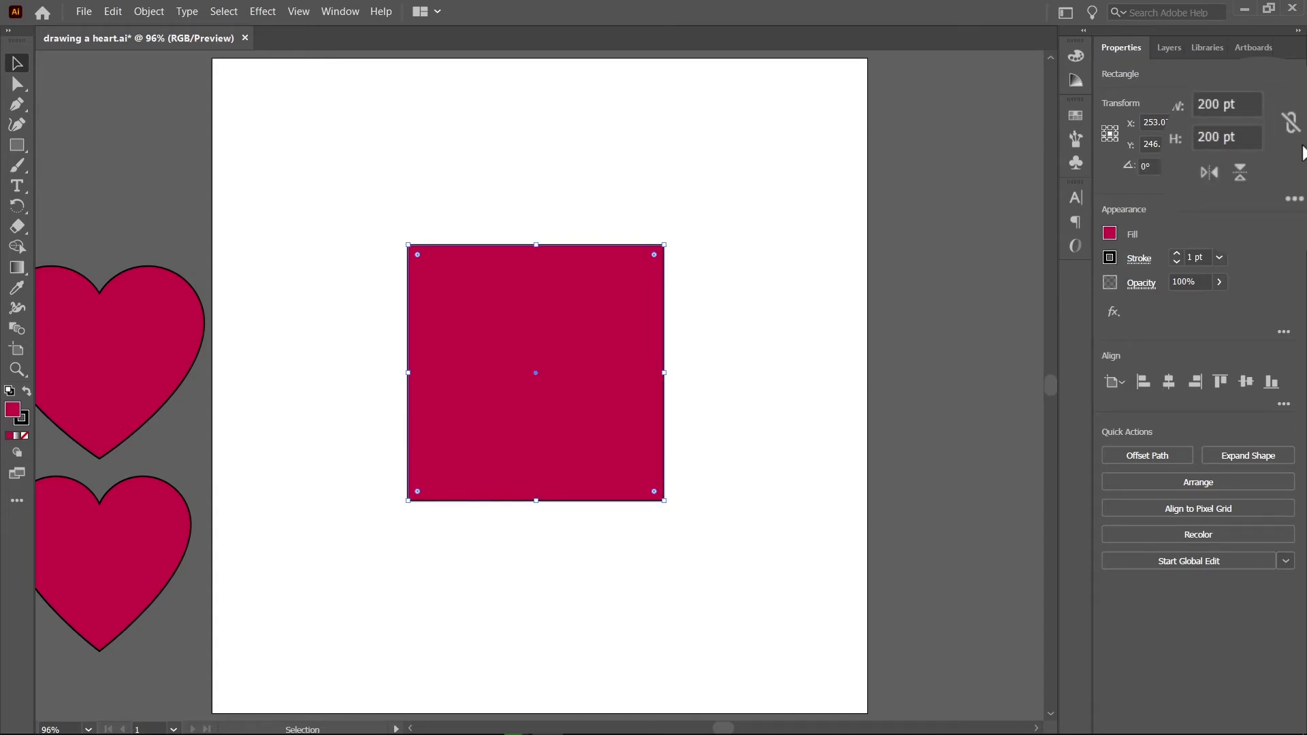
pyautogui.click(1257, 103)
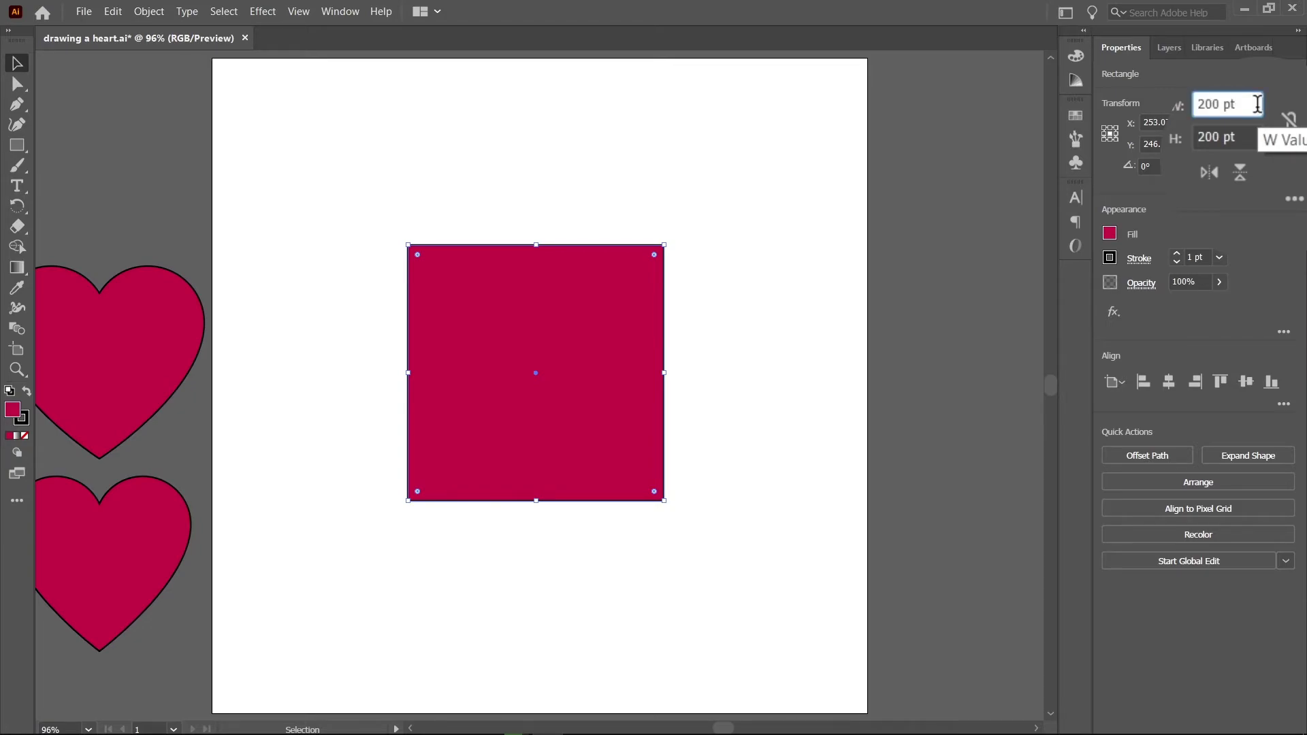
pyautogui.write('/1.618')
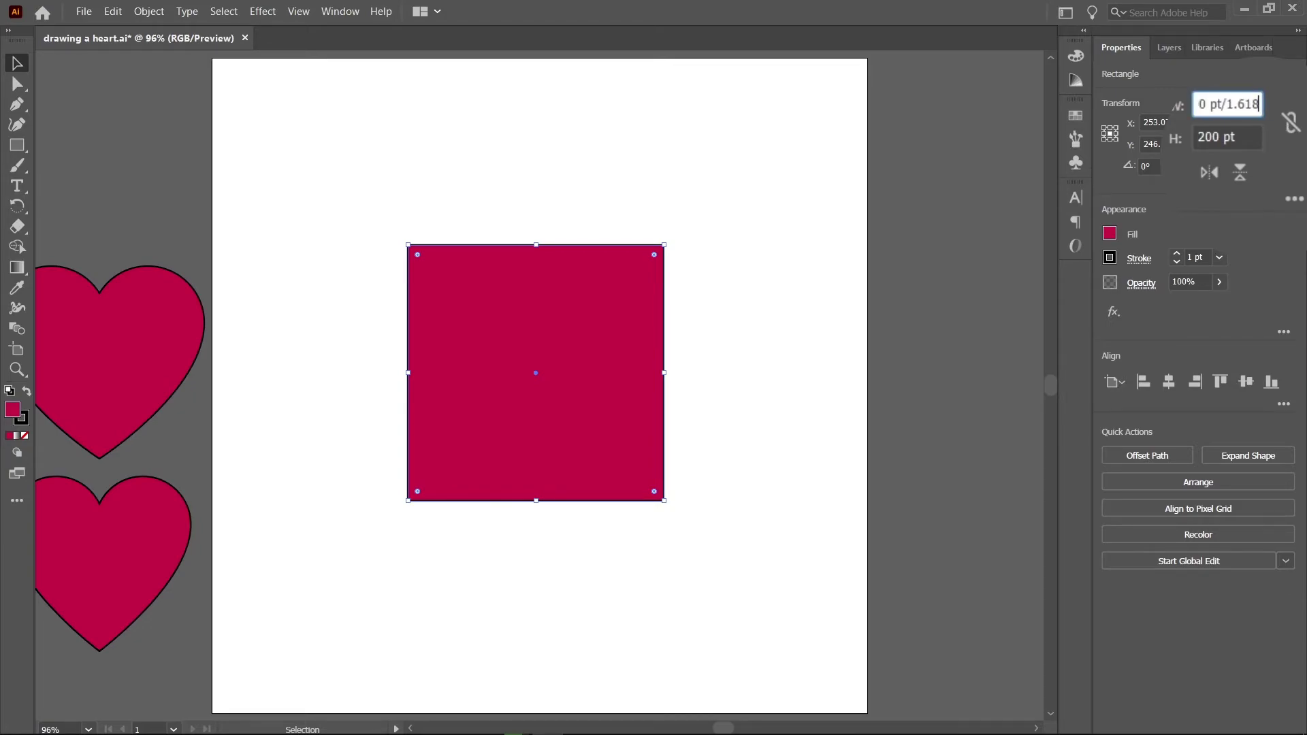
pyautogui.press('Return')
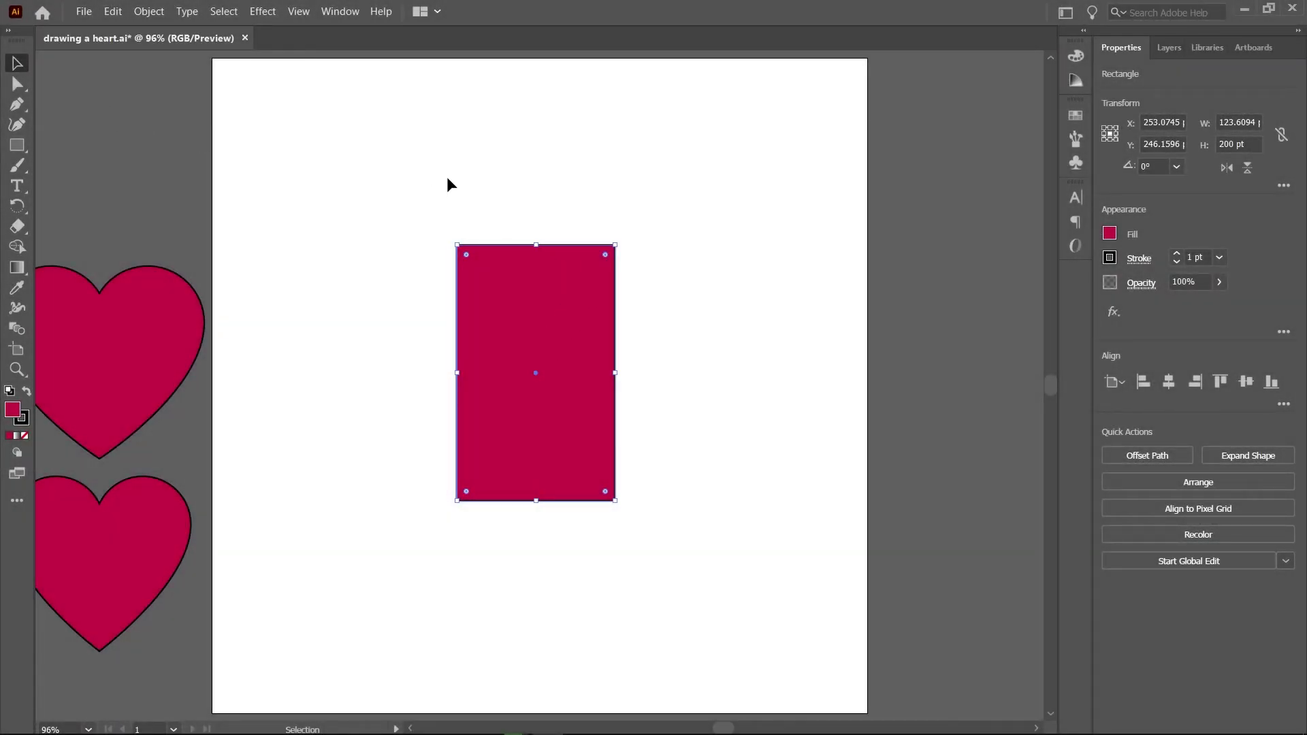
# Round the rectangle's two top corners fully into an arch of 61.8046 pt radius
pyautogui.click(19, 84)
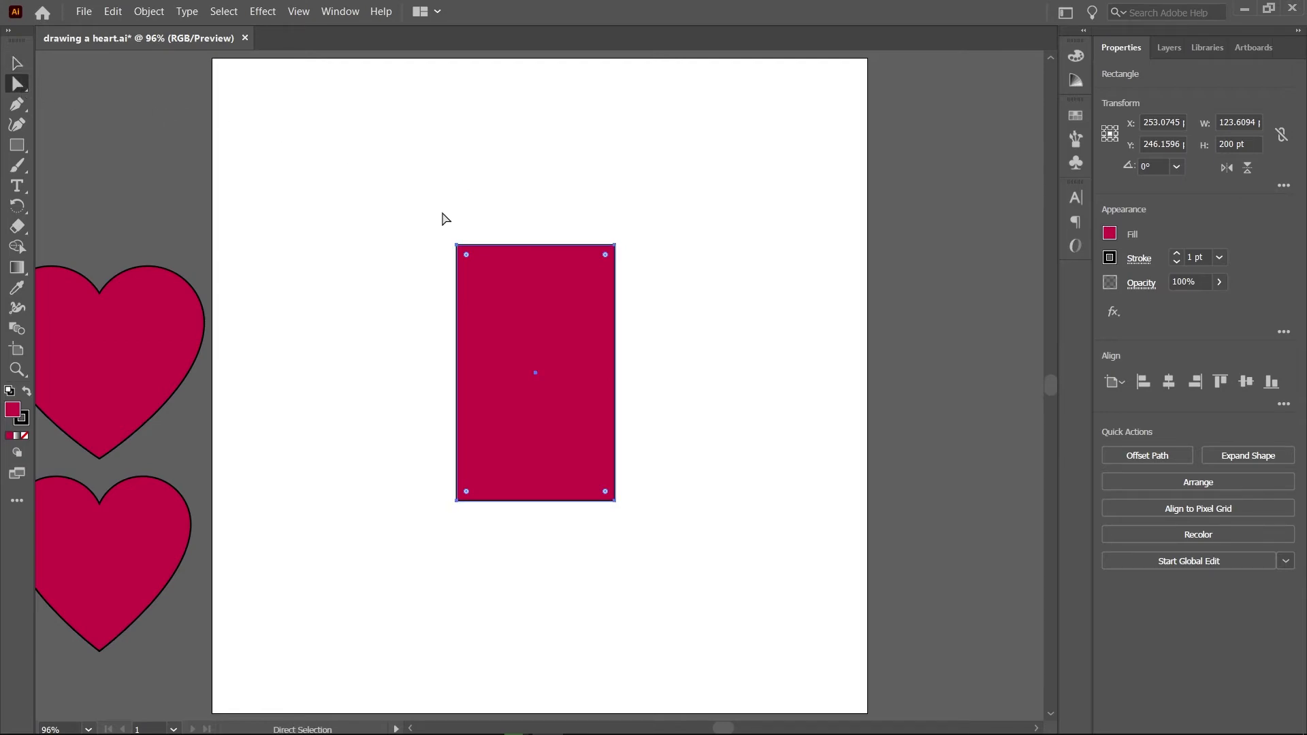
pyautogui.moveTo(423, 213); pyautogui.dragTo(698, 283)
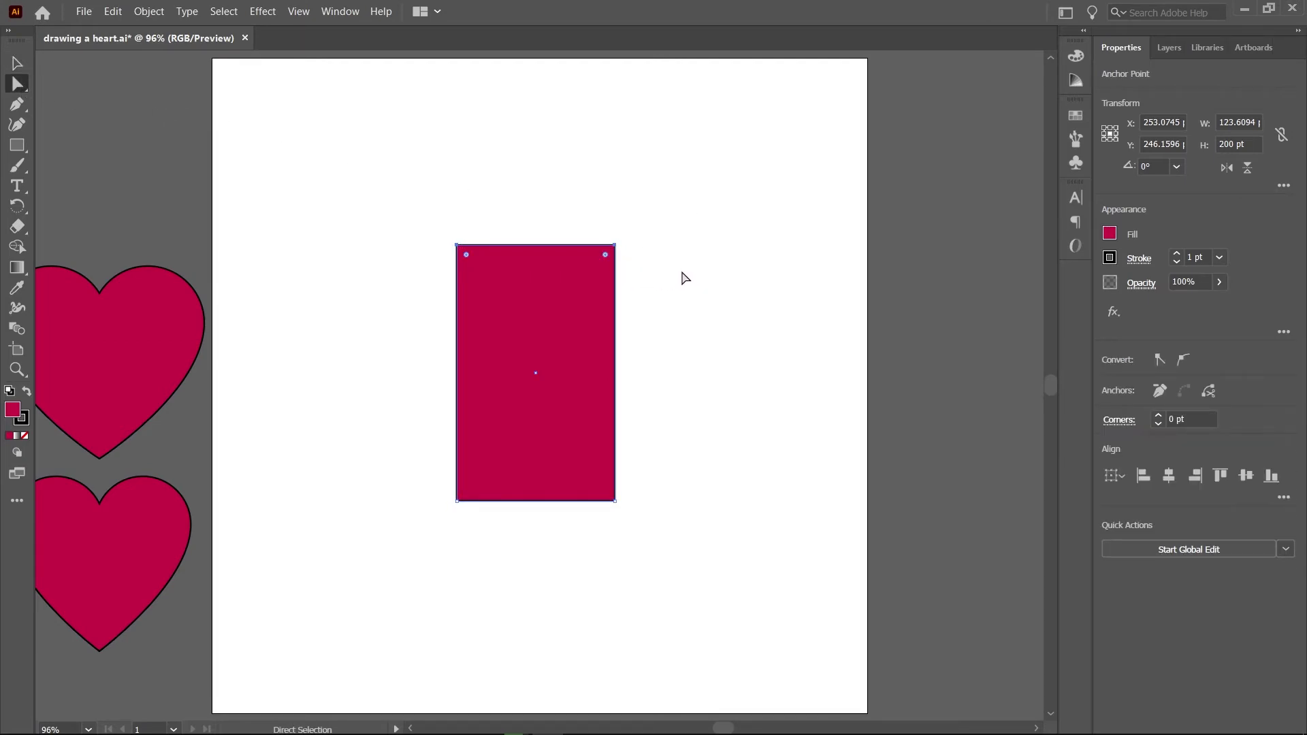
pyautogui.moveTo(605, 259); pyautogui.dragTo(538, 449)
# Rotate the arched rectangle 45° and reselect it
pyautogui.click(17, 62)
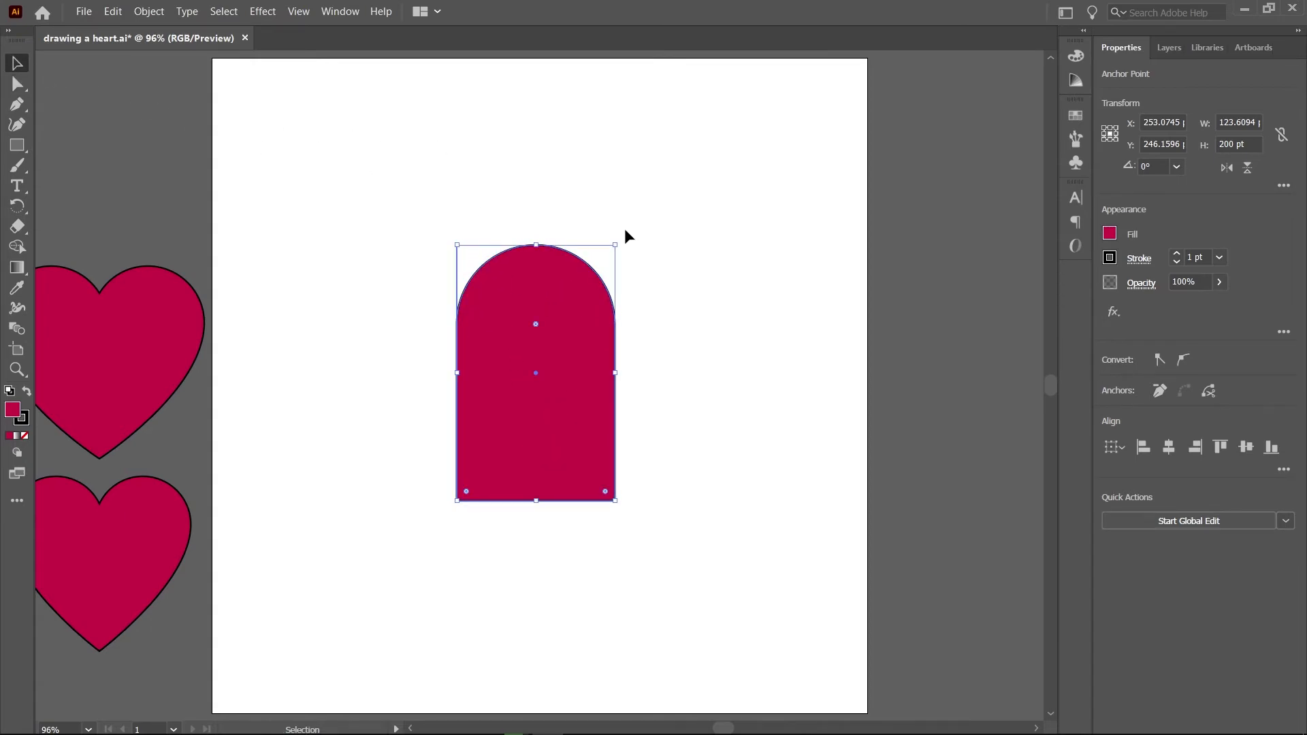
pyautogui.moveTo(620, 237); pyautogui.dragTo(541, 232)
pyautogui.click(603, 214)
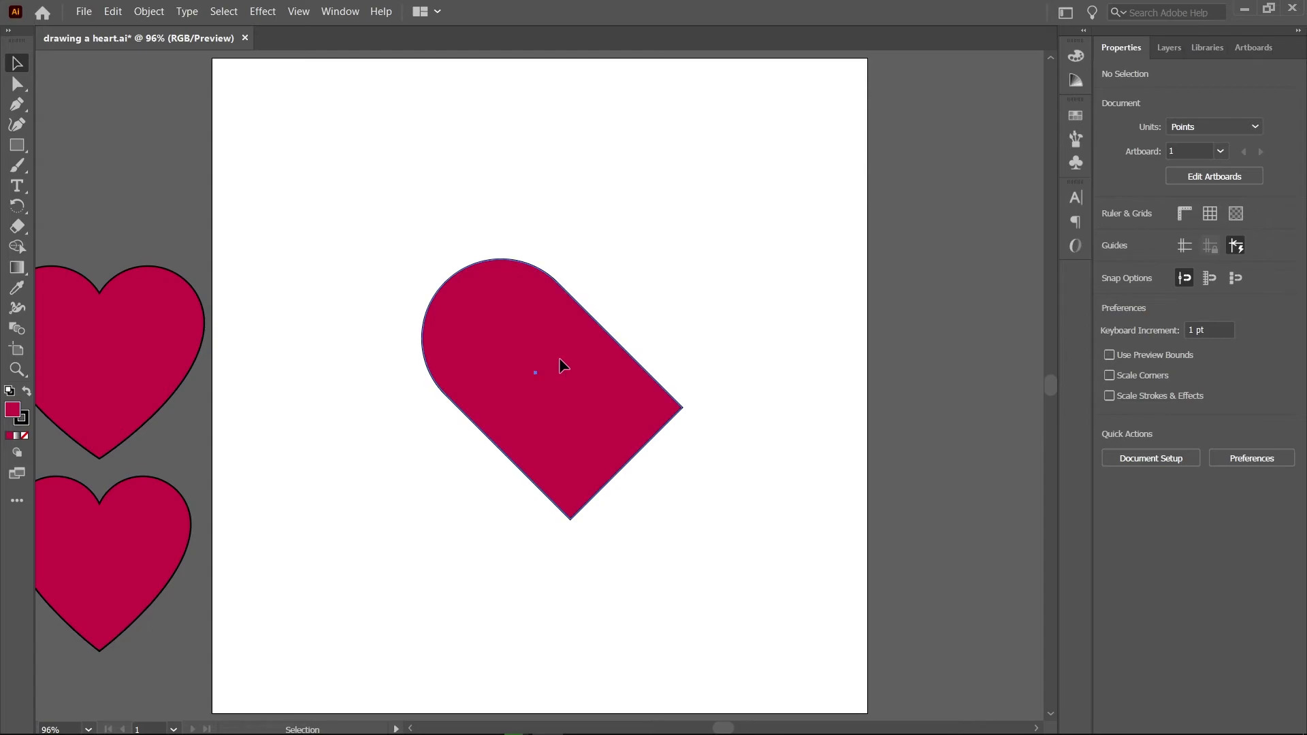
pyautogui.click(531, 374)
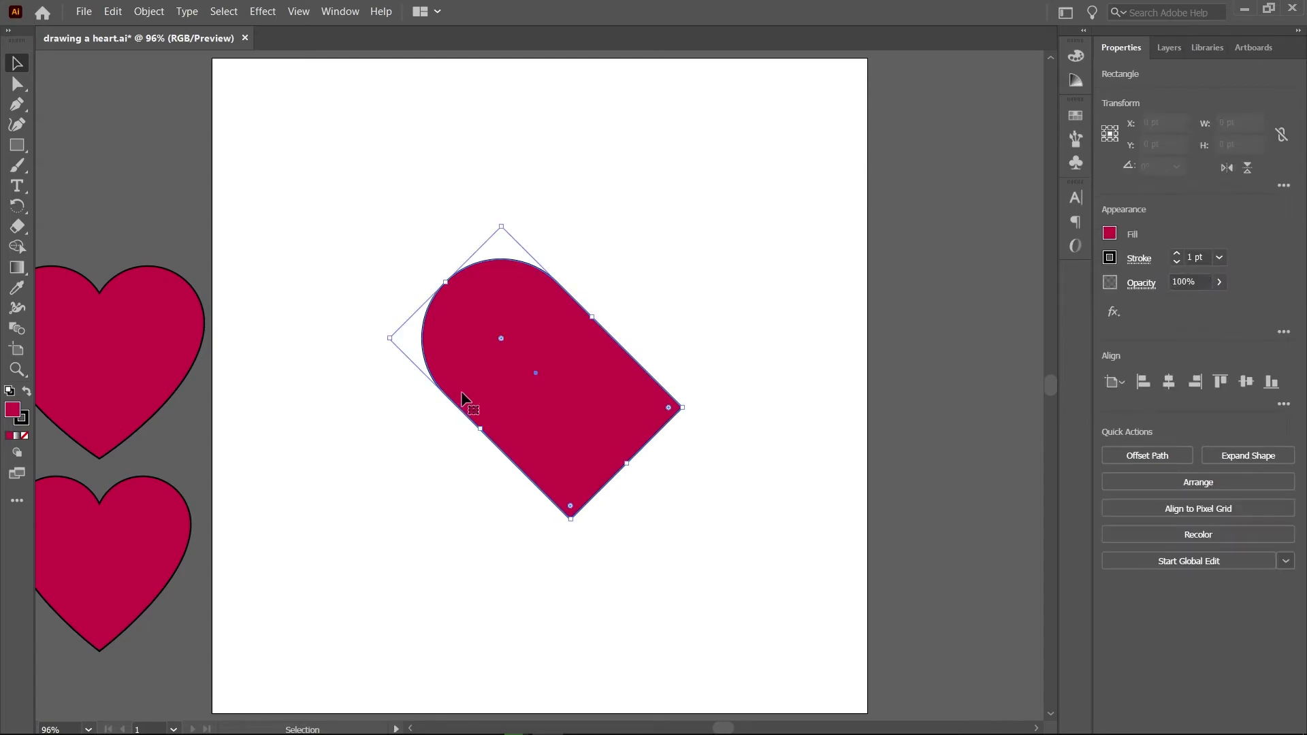
# Add a vertically reflected copy of the arch and line it up to form a heart
pyautogui.rightClick(518, 386)
pyautogui.moveTo(619, 632)
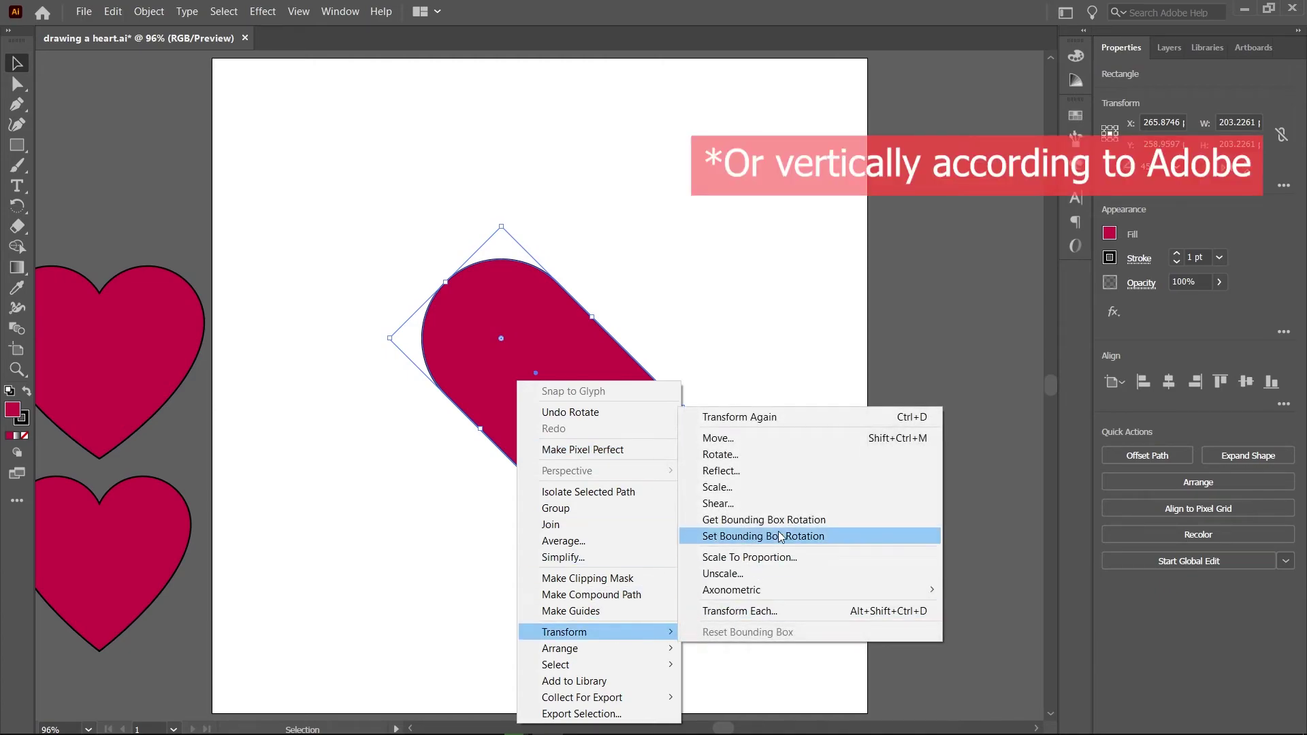
pyautogui.click(765, 473)
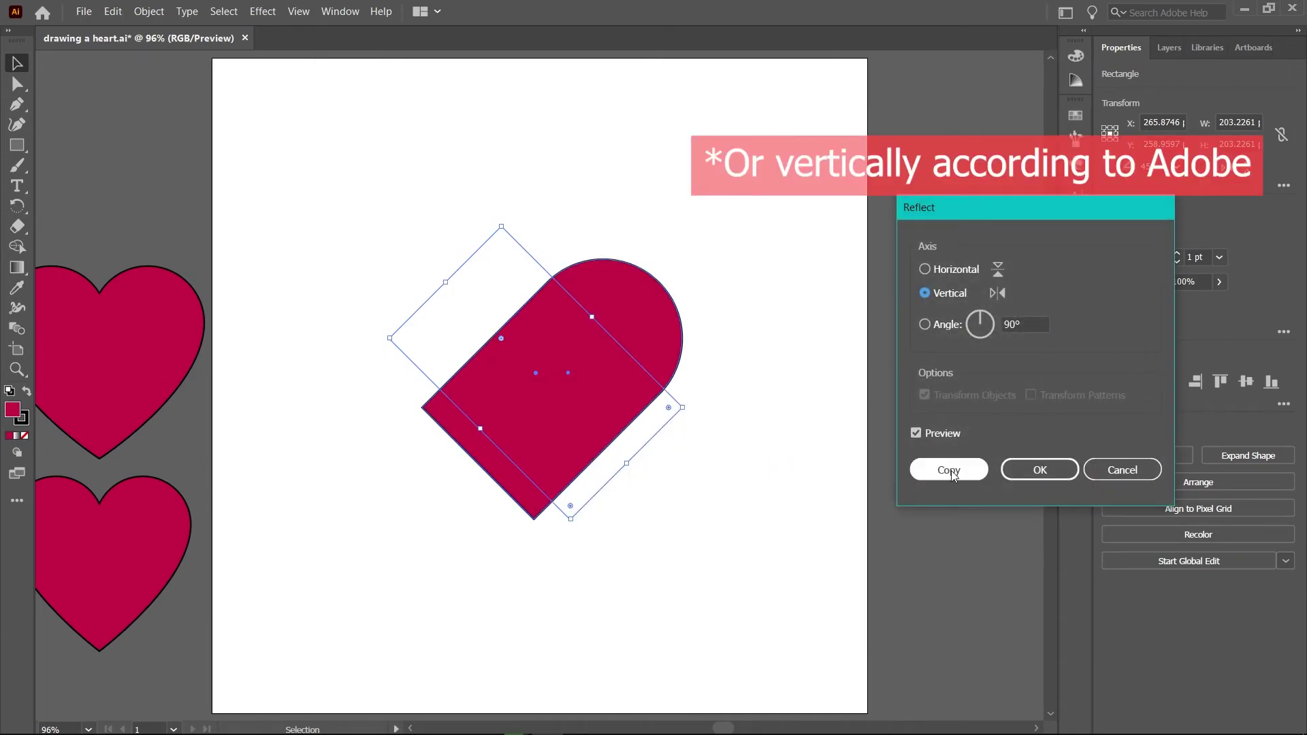
pyautogui.click(951, 471)
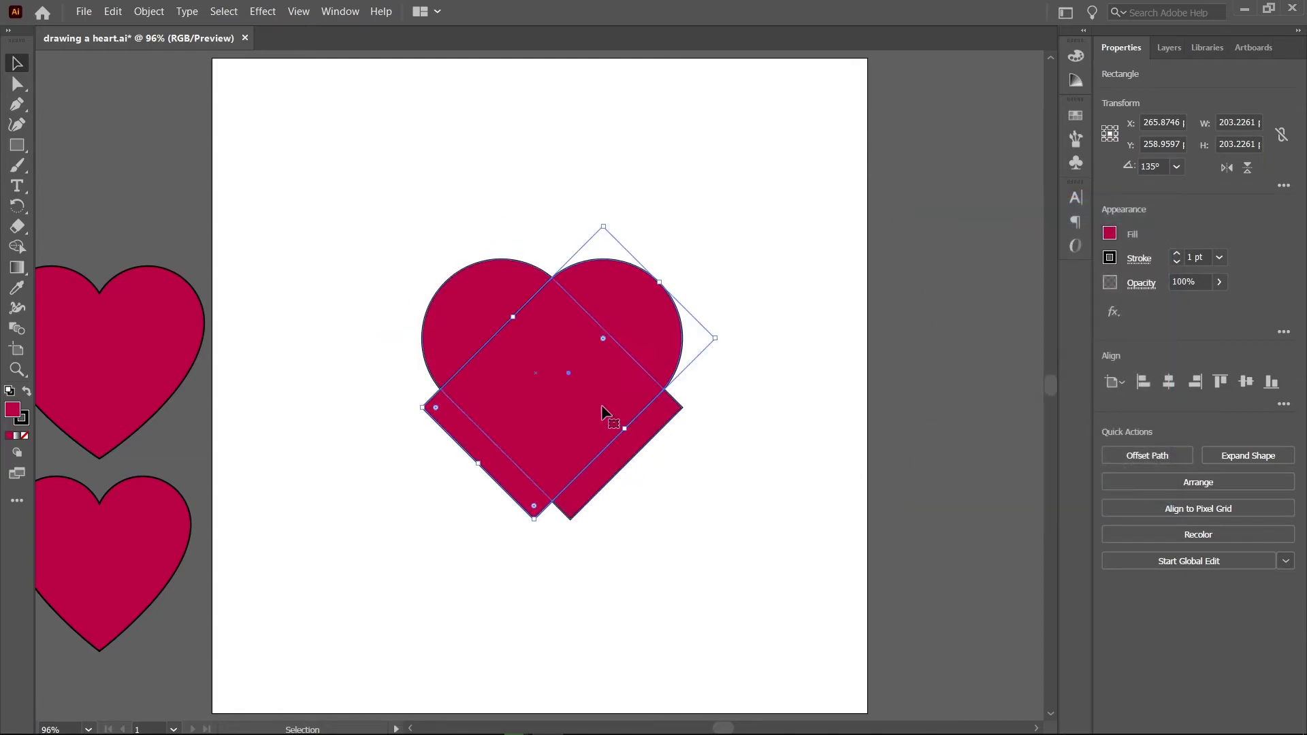
pyautogui.moveTo(522, 418)
pyautogui.mouseDown()
pyautogui.moveTo(558, 429)
pyautogui.moveTo(526, 429)
pyautogui.mouseUp()
pyautogui.press('a')
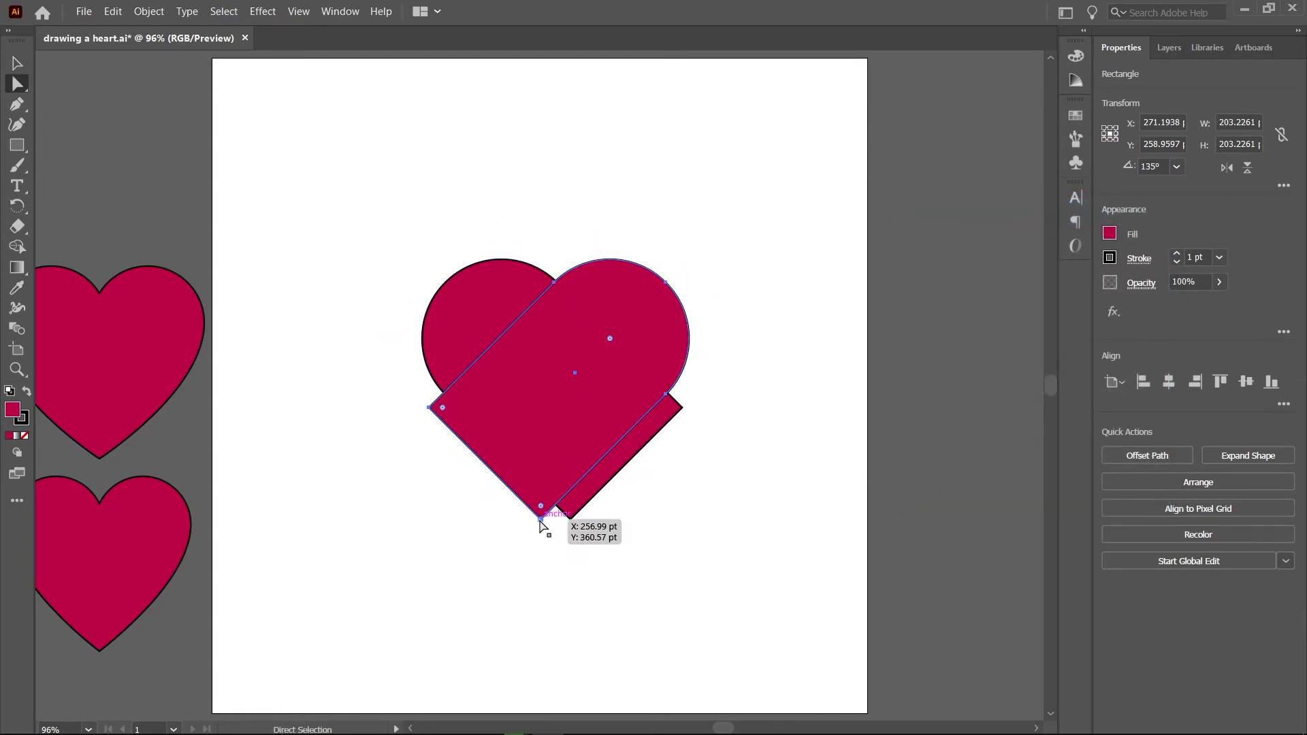
pyautogui.moveTo(540, 521); pyautogui.dragTo(571, 521)
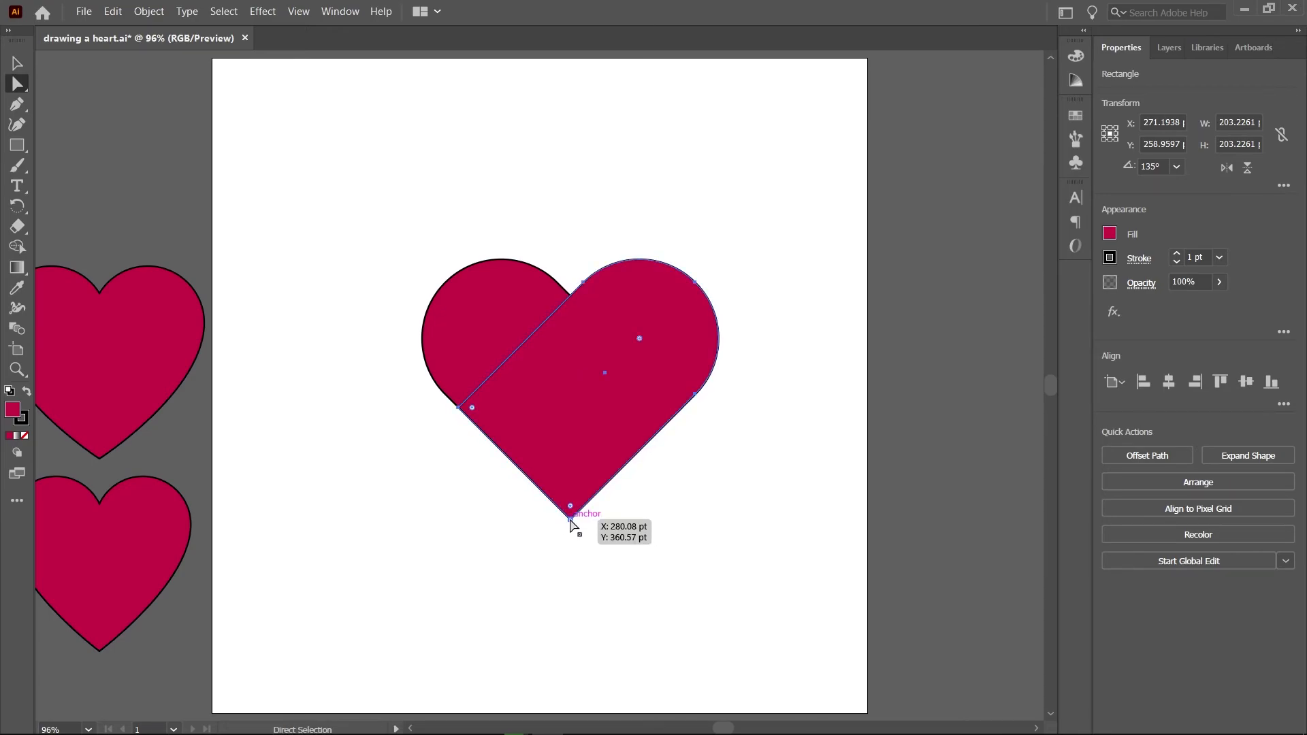
pyautogui.press('v')
# Unite both halves with Pathfinder and move the heart left beside the others
pyautogui.moveTo(689, 485); pyautogui.dragTo(581, 308)
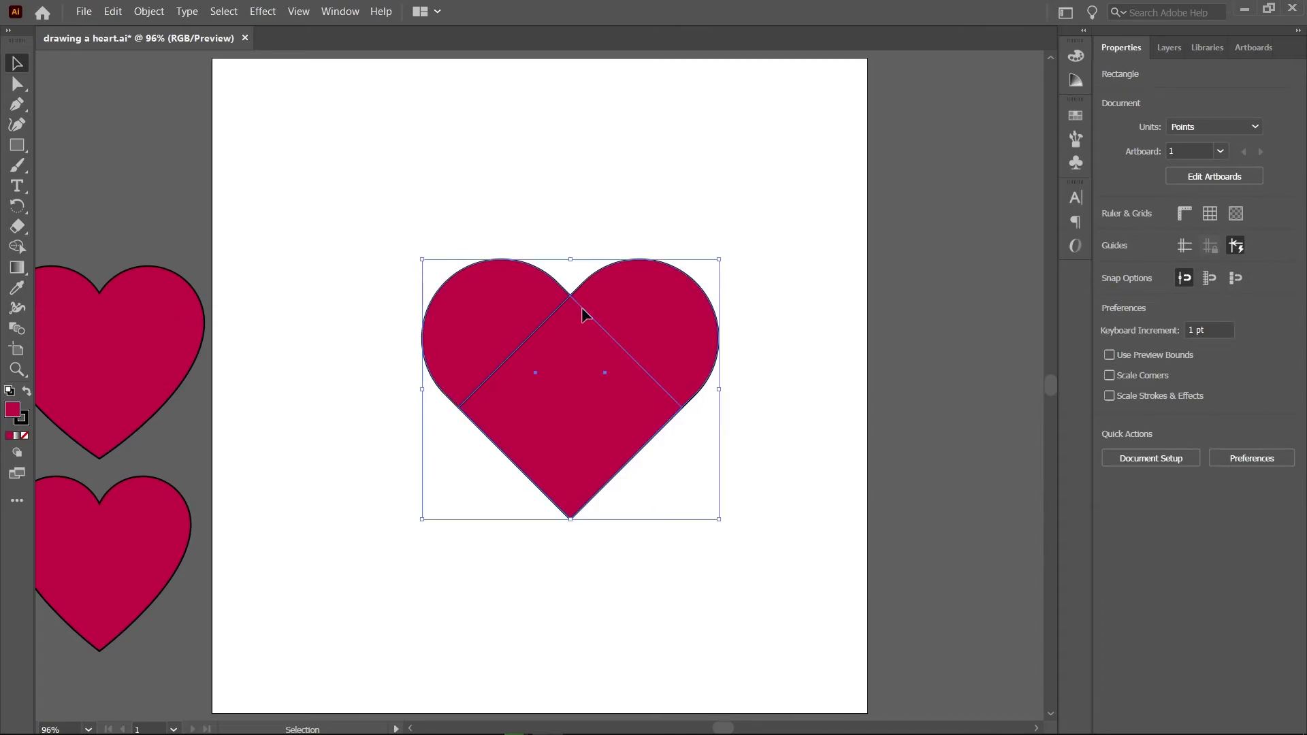
pyautogui.click(1111, 458)
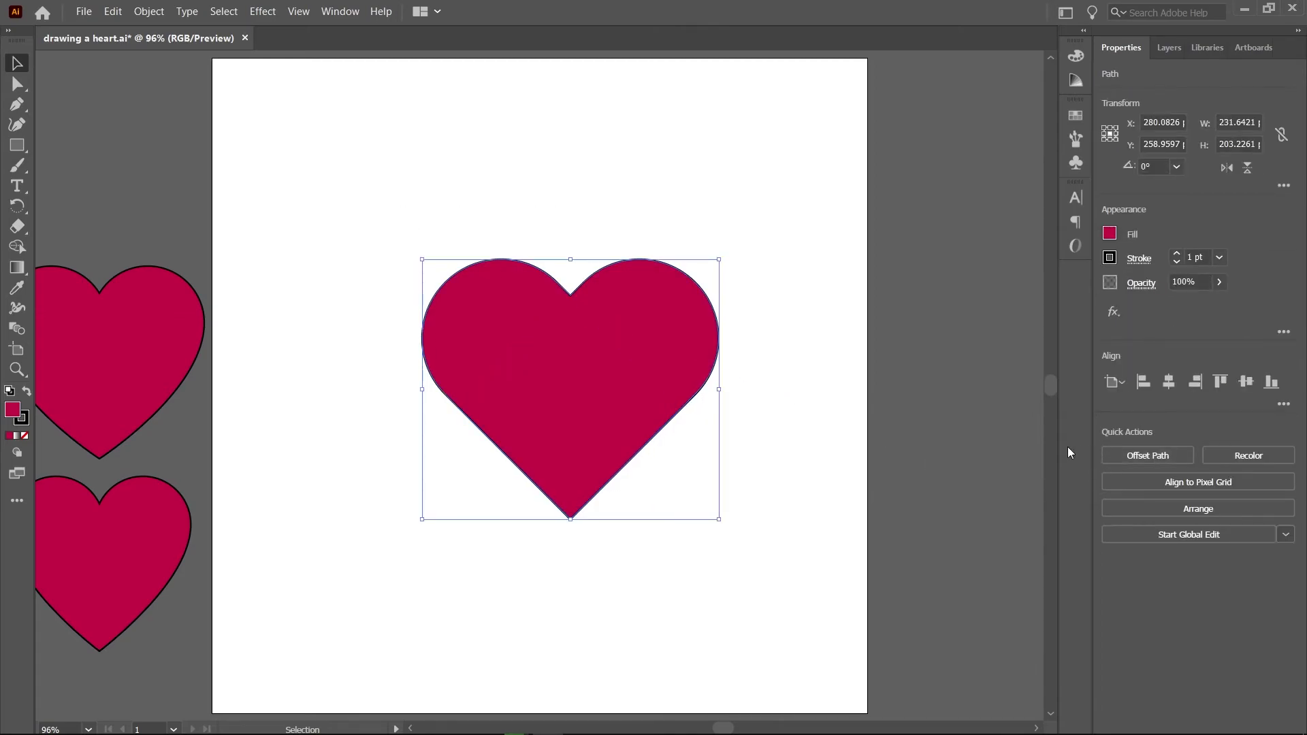
pyautogui.click(792, 380)
pyautogui.moveTo(608, 399); pyautogui.dragTo(577, 397)
pyautogui.click(781, 409)
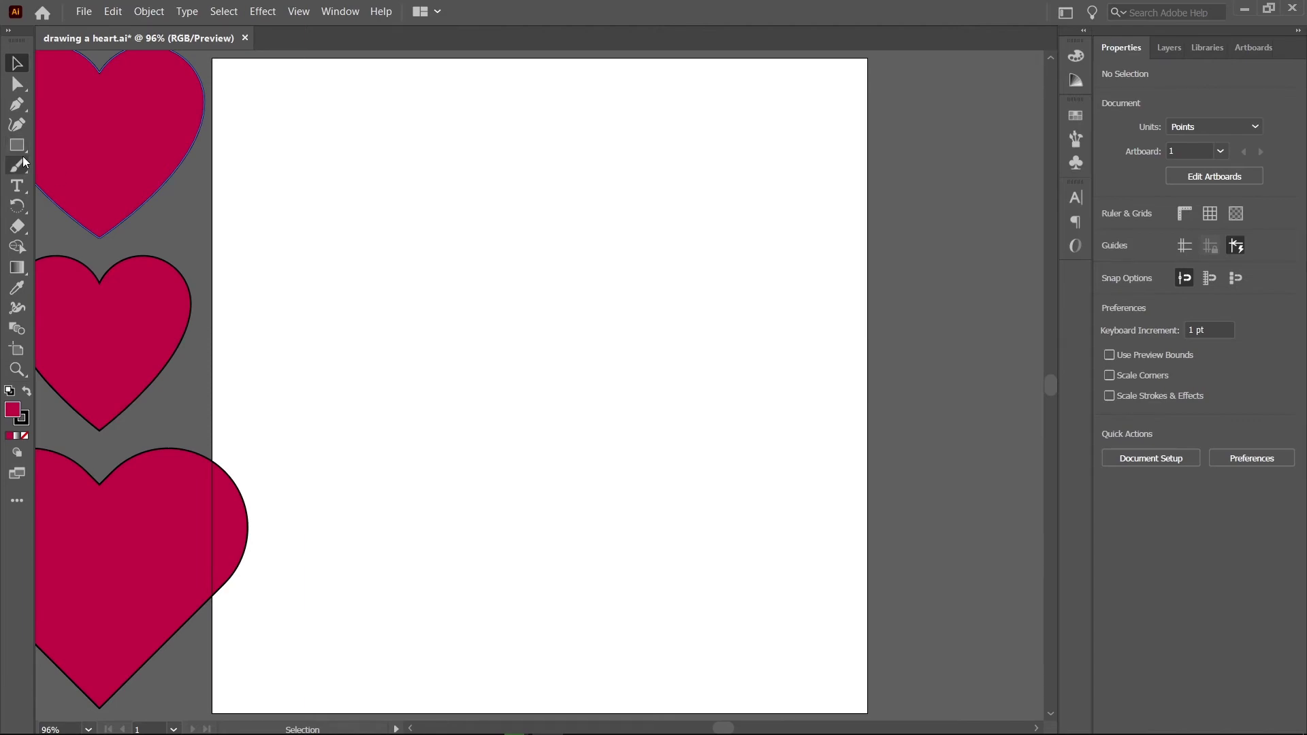
# Draw a tall narrow rectangle and rotate it 45°
pyautogui.click(17, 147)
pyautogui.moveTo(444, 255); pyautogui.dragTo(536, 539)
pyautogui.press('v')
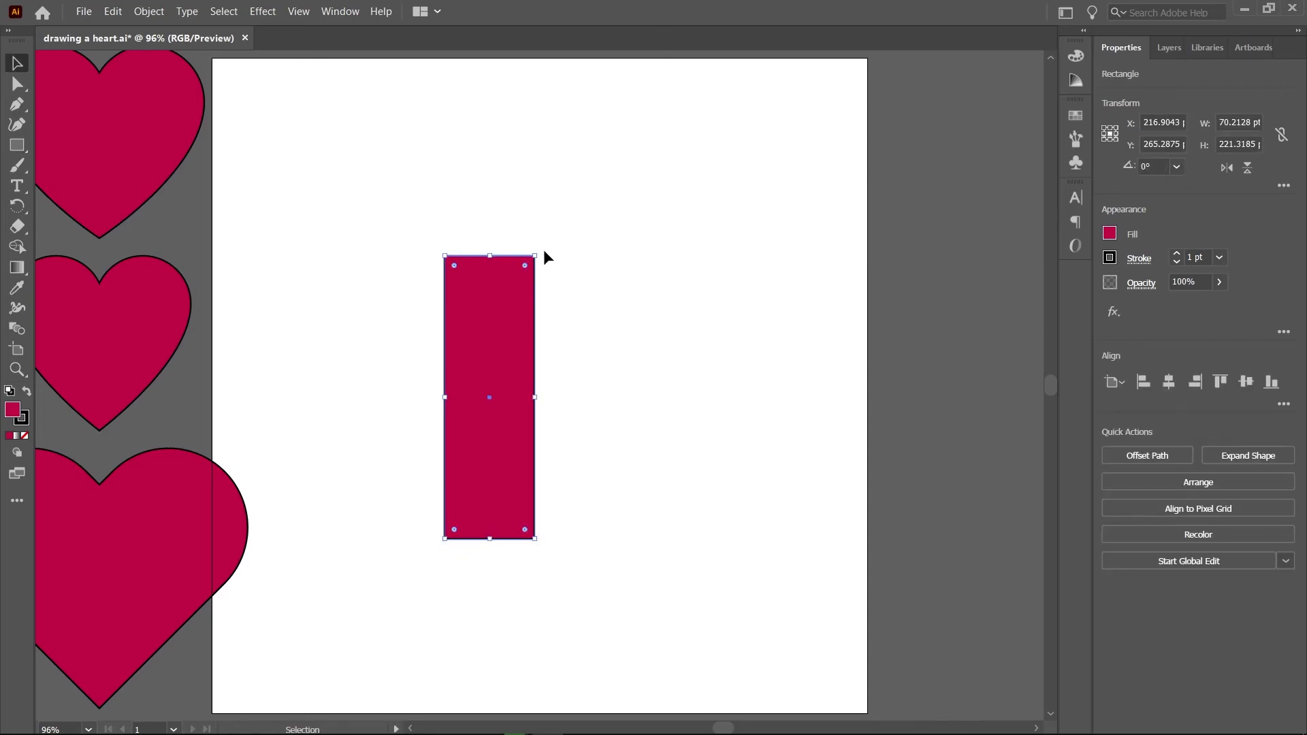
pyautogui.moveTo(554, 263); pyautogui.dragTo(480, 275)
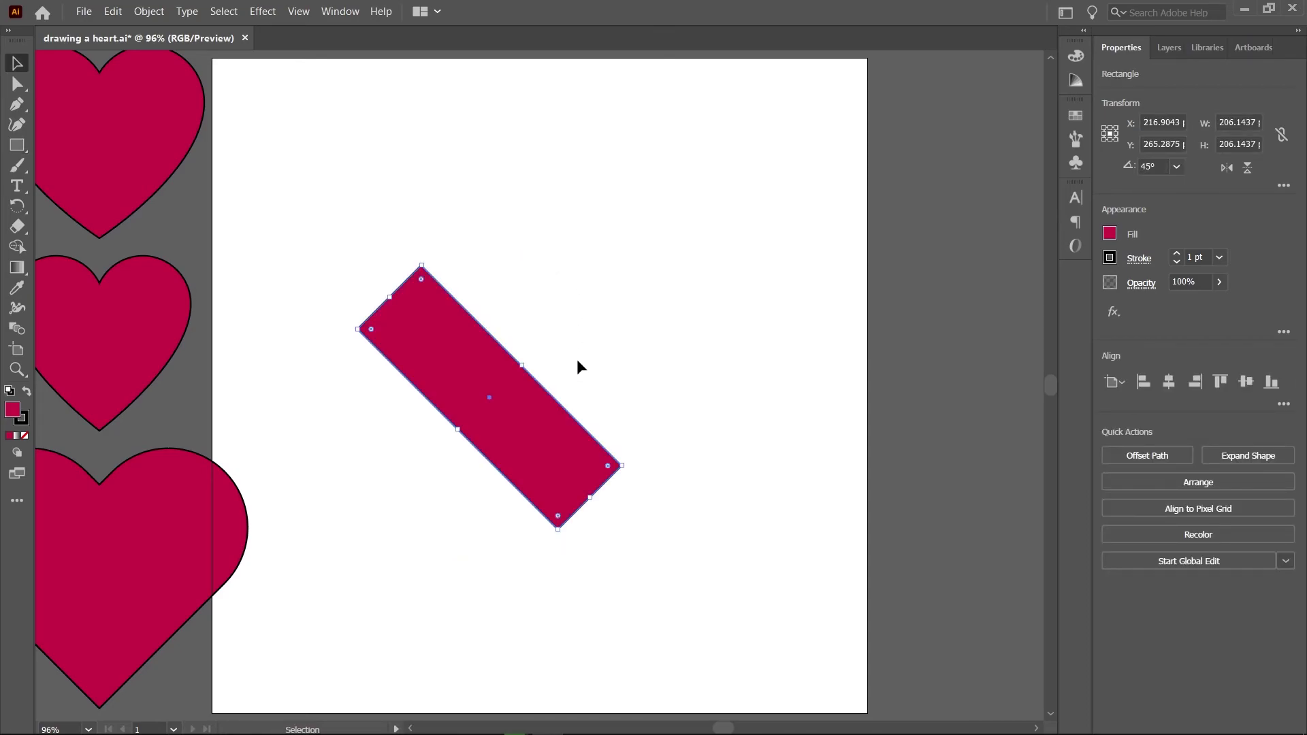
# Add a vertically reflected copy of the bar so the two cross in an X
pyautogui.rightClick(490, 363)
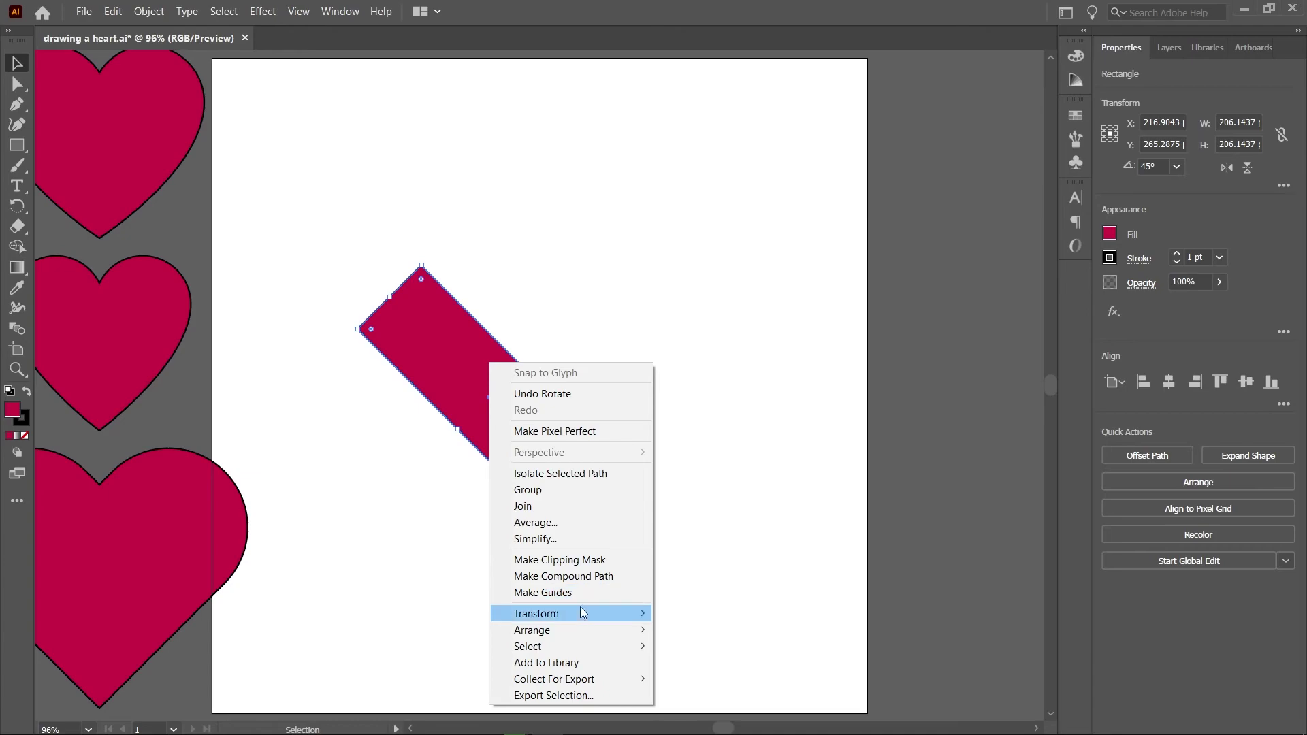
pyautogui.moveTo(587, 624)
pyautogui.click(722, 452)
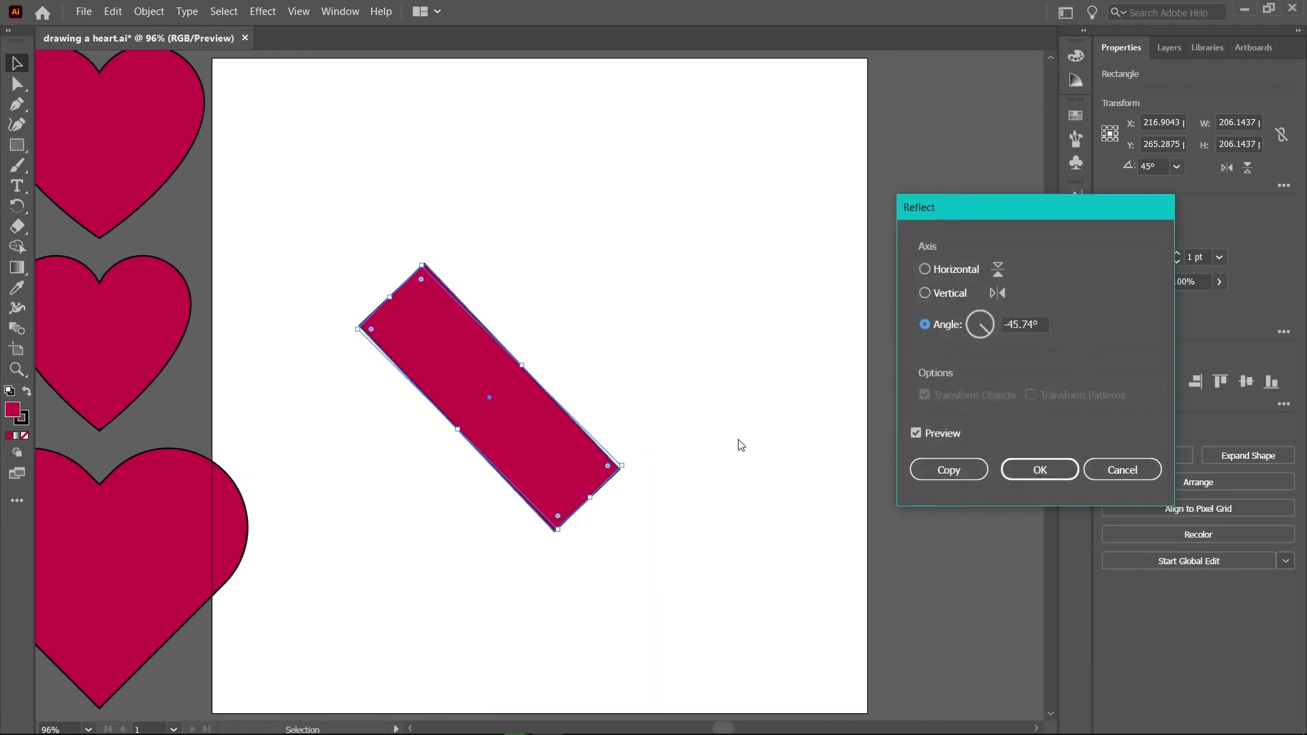
pyautogui.click(944, 294)
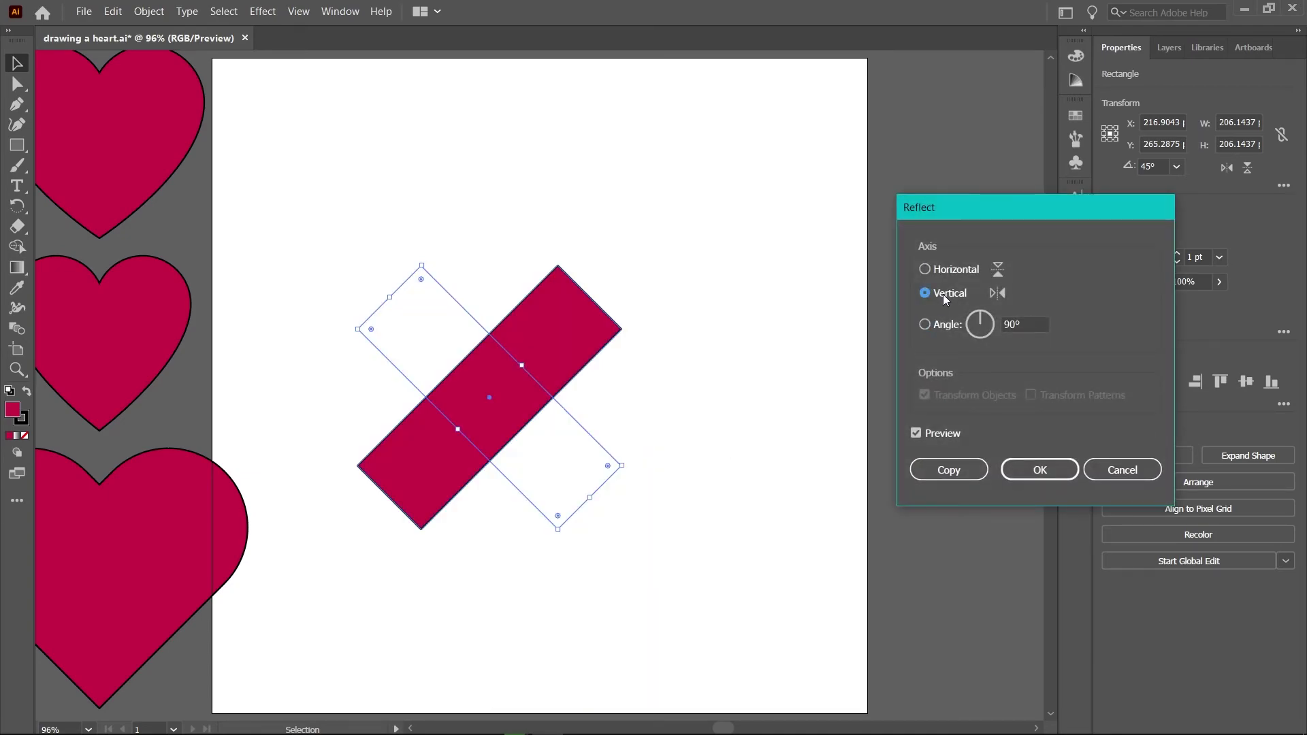
pyautogui.click(949, 470)
pyautogui.click(681, 394)
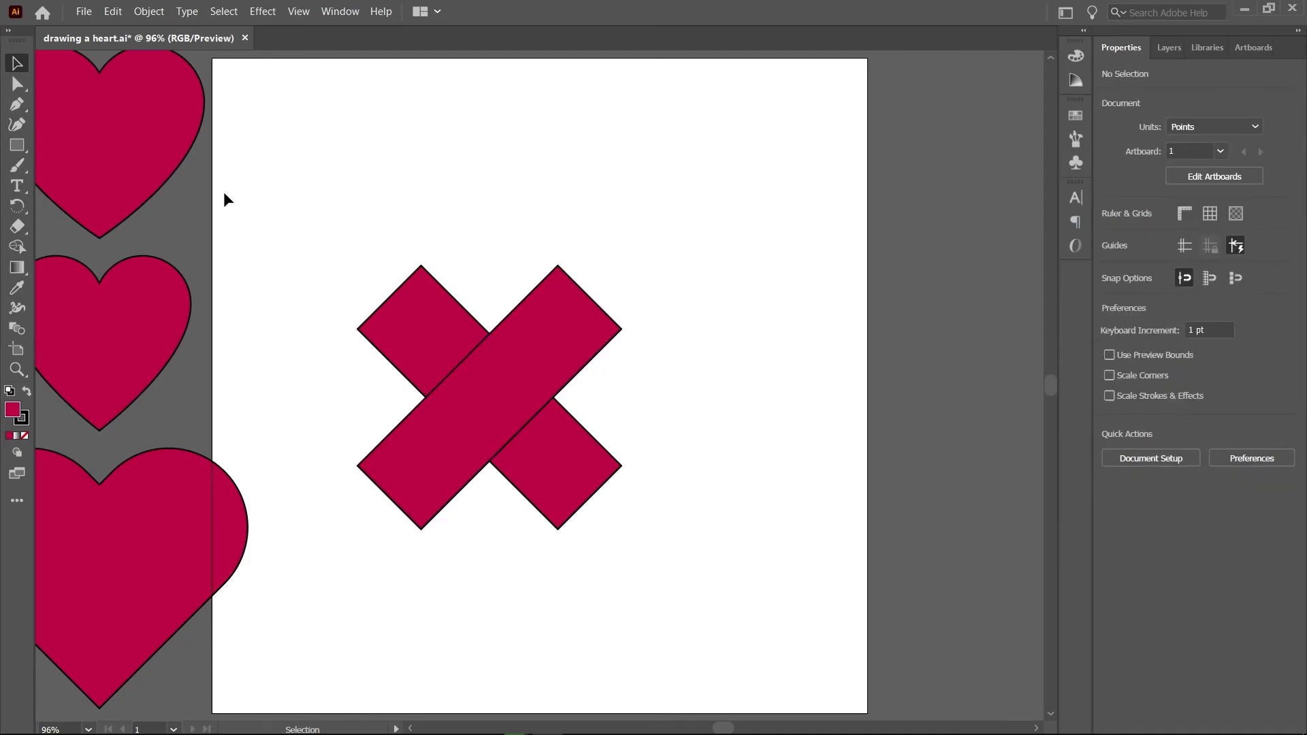
# Round the top corners of both upper arms into lobes using live corners
pyautogui.click(16, 85)
pyautogui.moveTo(534, 237); pyautogui.dragTo(668, 350)
pyautogui.moveTo(315, 242); pyautogui.dragTo(452, 341)
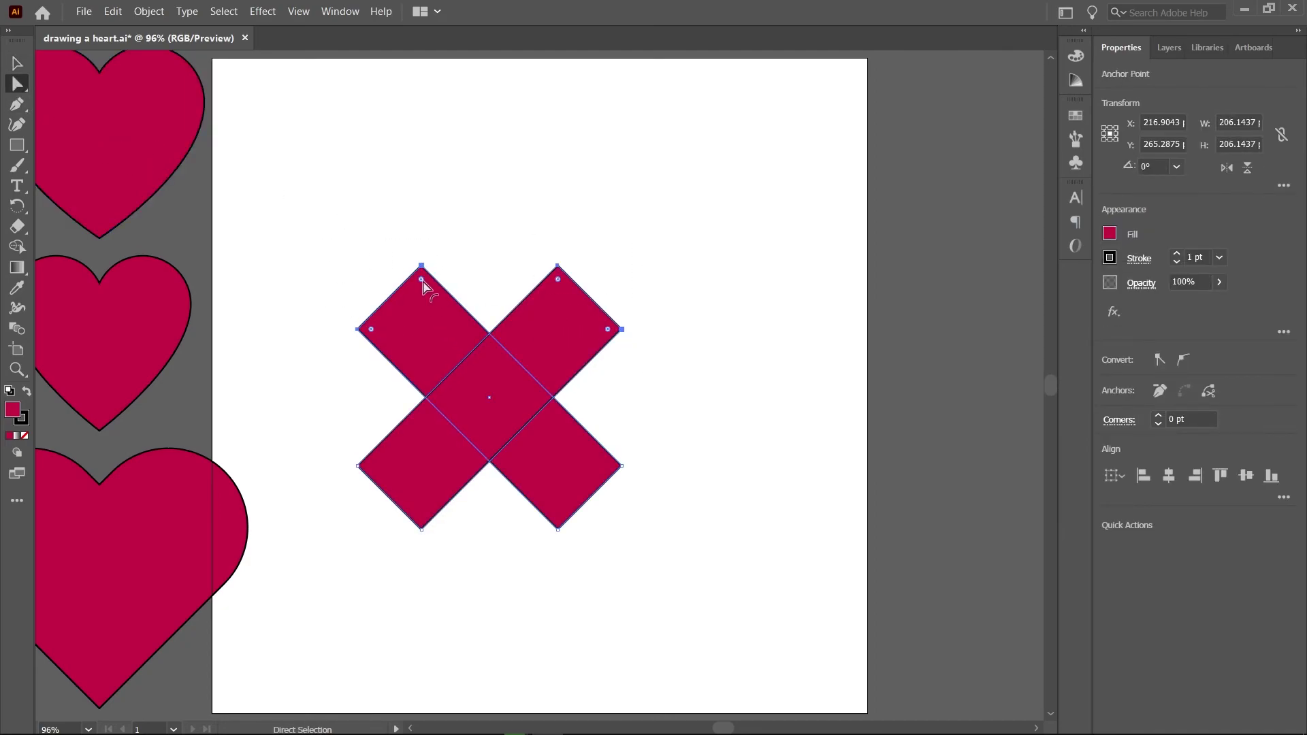
pyautogui.moveTo(423, 285); pyautogui.dragTo(508, 386)
# Shift the right-hand diagonal bar straight to the right of the crossing
pyautogui.press('v')
pyautogui.click(555, 192)
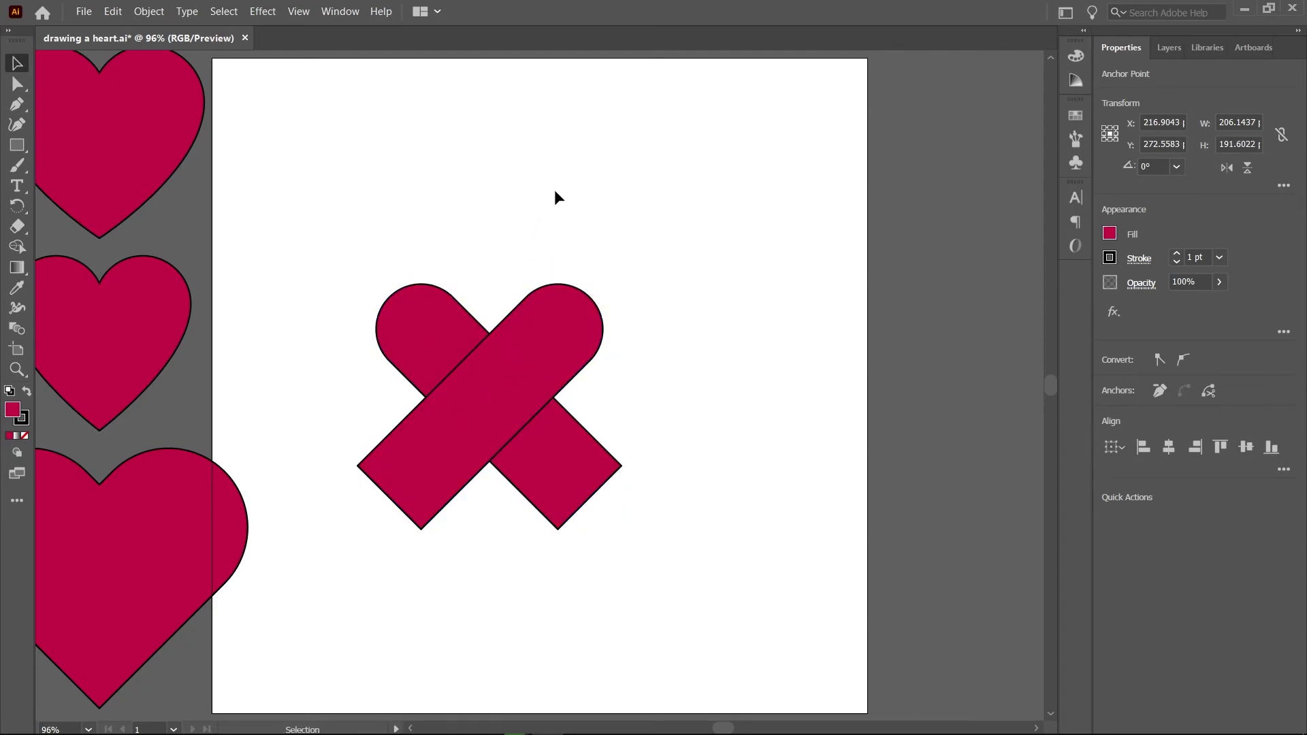
pyautogui.click(554, 429)
pyautogui.moveTo(543, 429); pyautogui.dragTo(603, 420)
# Delete the two lower bar ends with Shape Builder and merge the rest into a 130.785 × 115.04 pt heart
pyautogui.moveTo(453, 204); pyautogui.dragTo(657, 542)
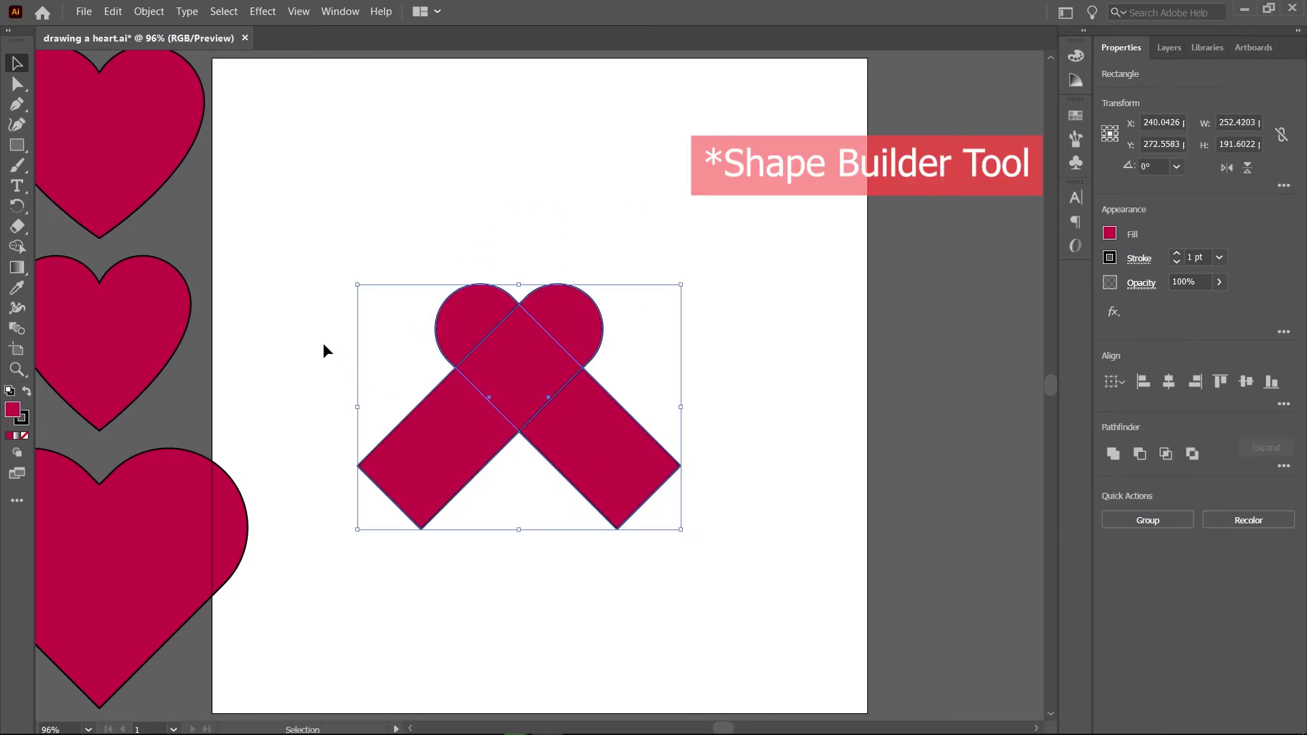
pyautogui.click(367, 199)
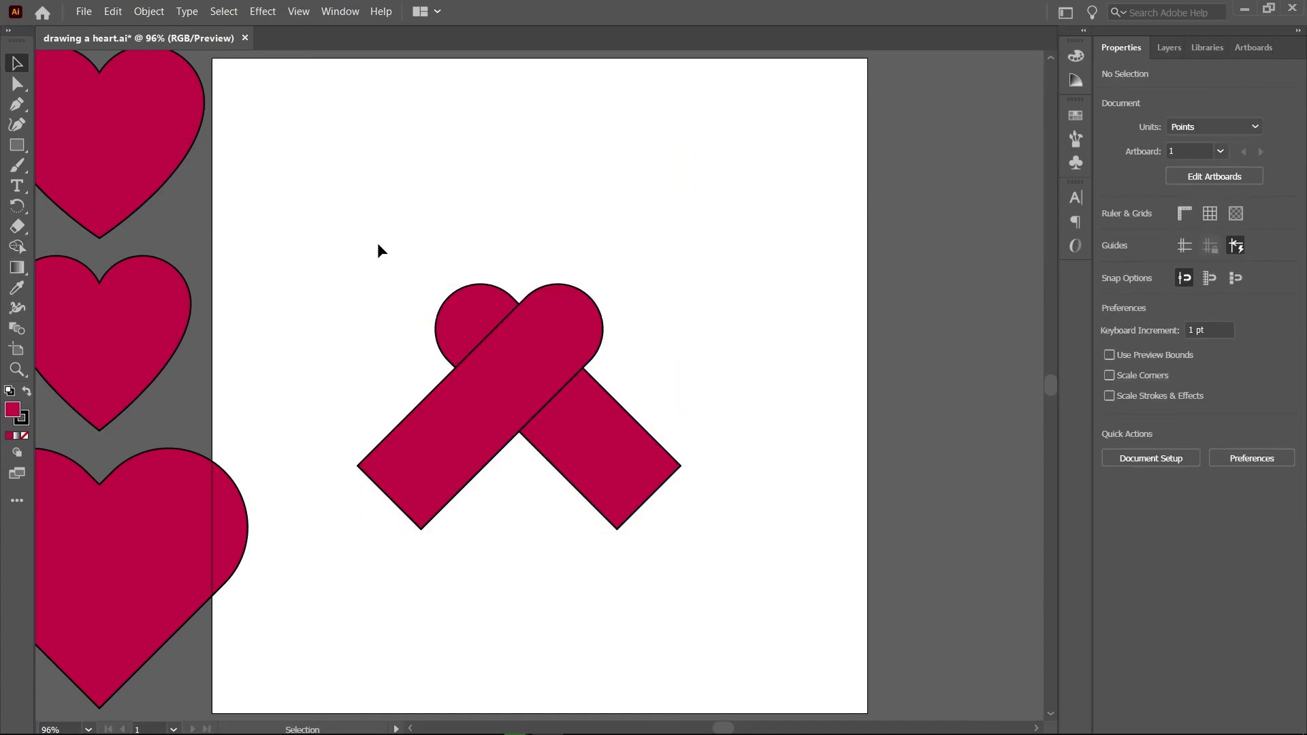
pyautogui.moveTo(394, 247); pyautogui.dragTo(738, 529)
pyautogui.click(17, 247)
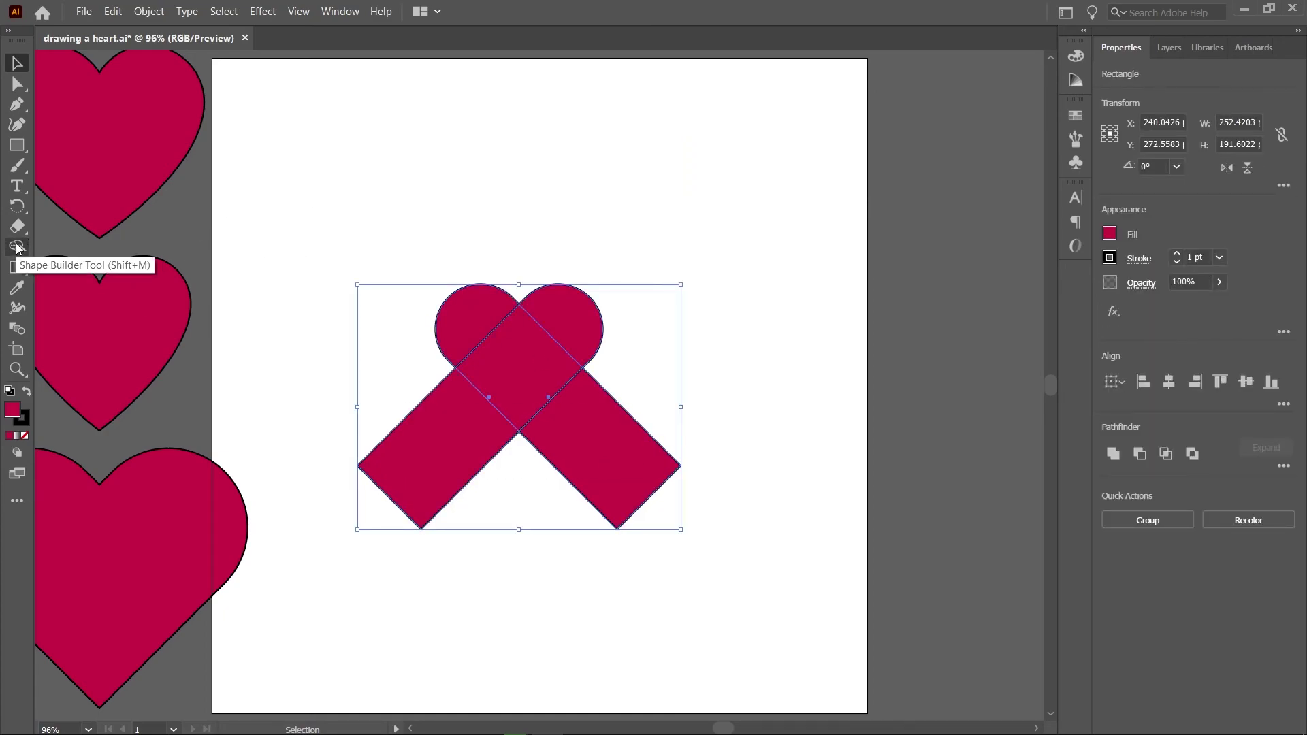
pyautogui.moveTo(453, 447)
pyautogui.mouseDown()
pyautogui.moveTo(591, 499)
pyautogui.moveTo(642, 458)
pyautogui.mouseUp()
pyautogui.moveTo(435, 299)
pyautogui.mouseDown()
pyautogui.moveTo(462, 322)
pyautogui.moveTo(540, 315)
pyautogui.mouseUp()
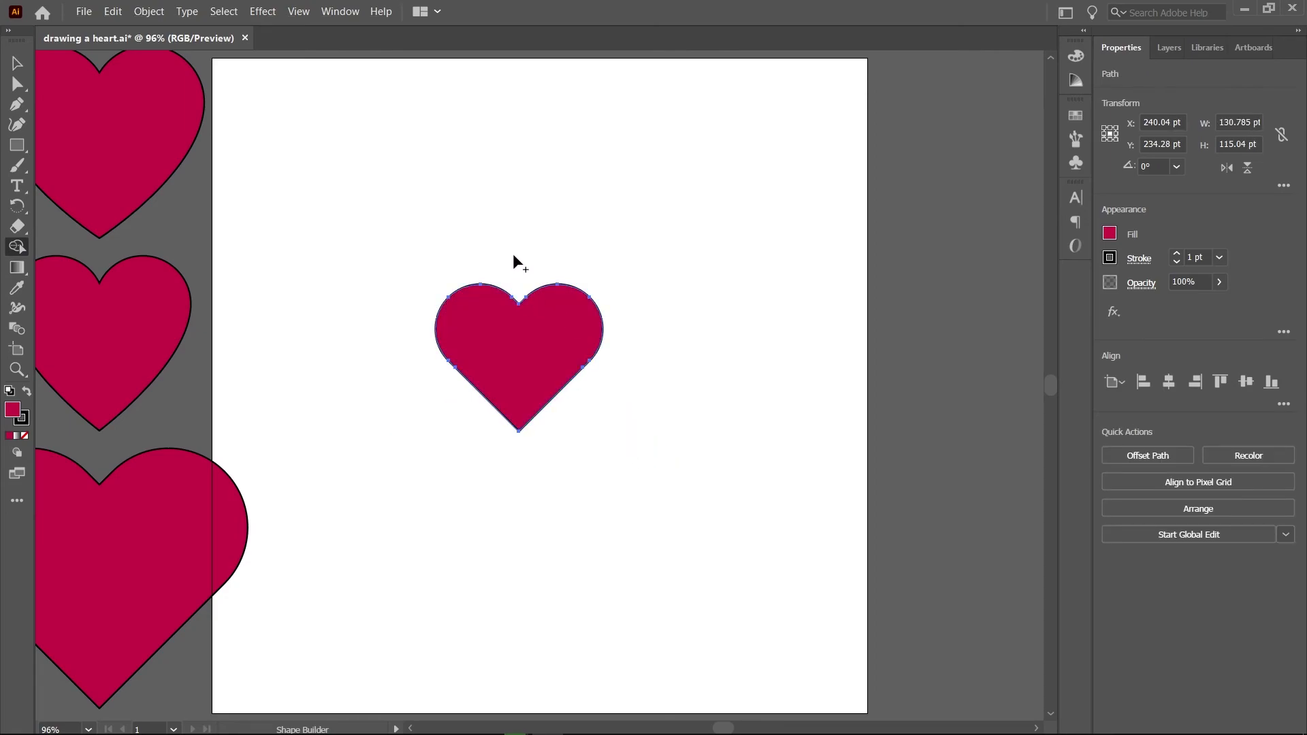
pyautogui.press('v')
pyautogui.click(540, 400)
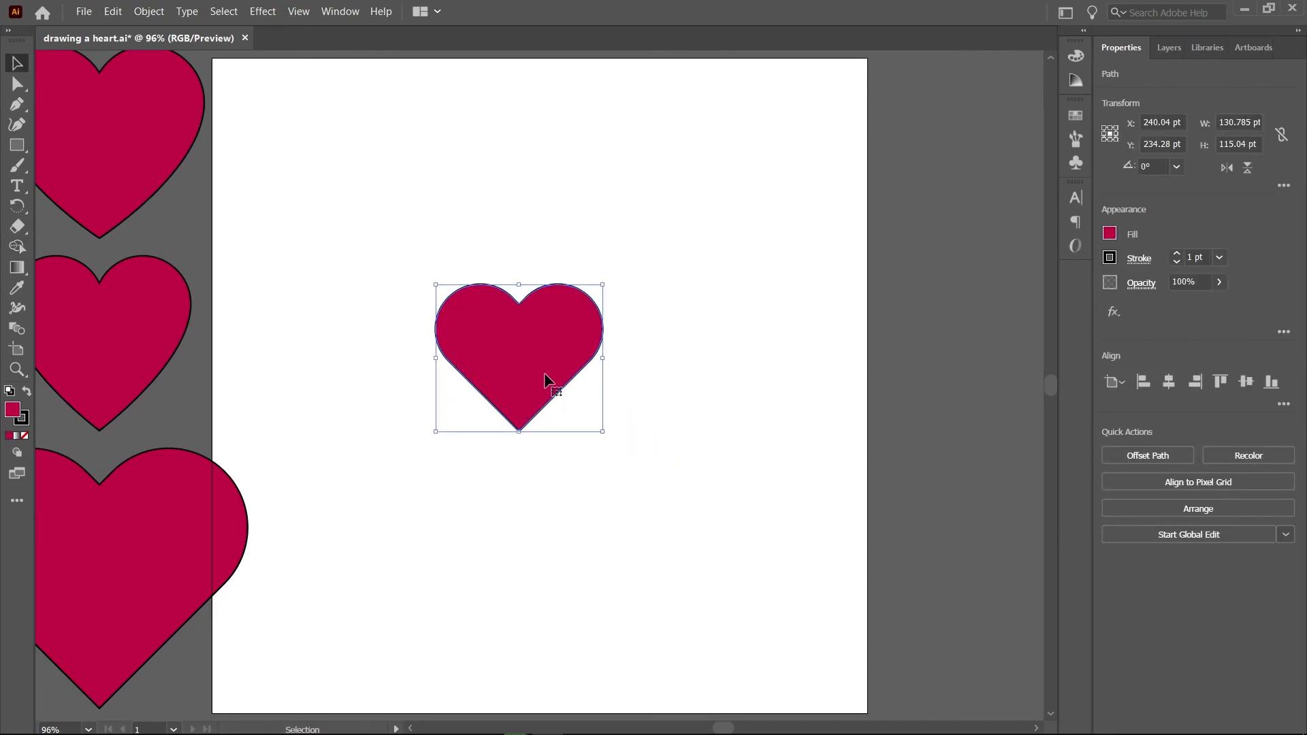